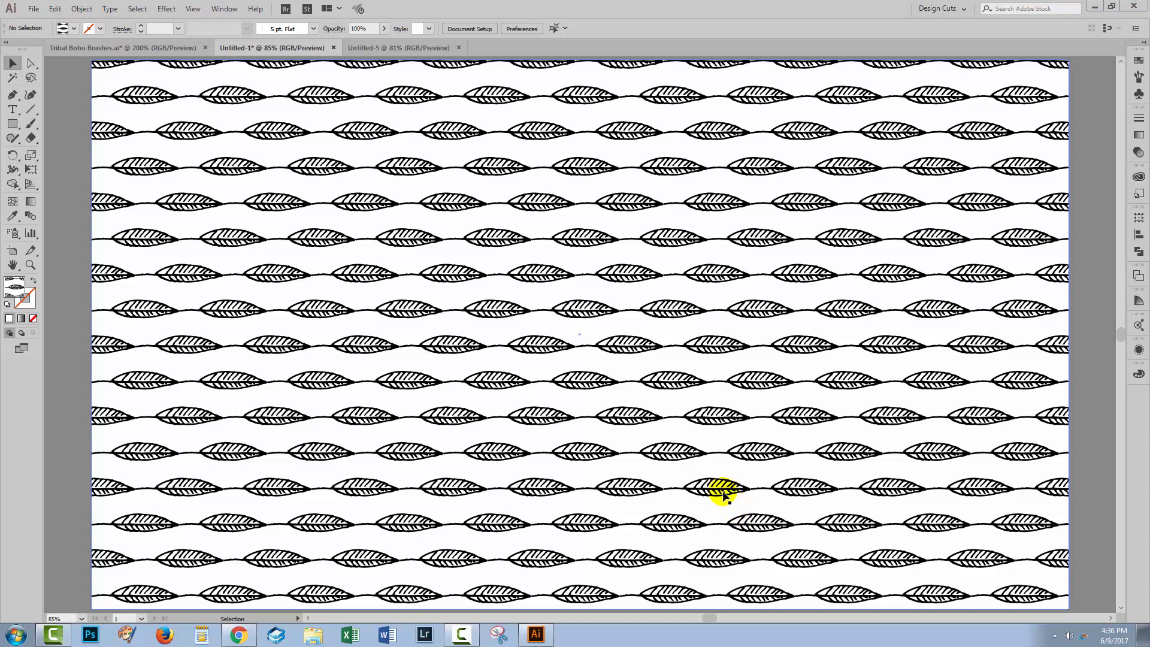
Step: Switch to Chrome to view the 50 Boho Tribal Gypsy Brushes product page, and return to Illustrator
{"action": "left_click", "coordinate": [246, 626]}
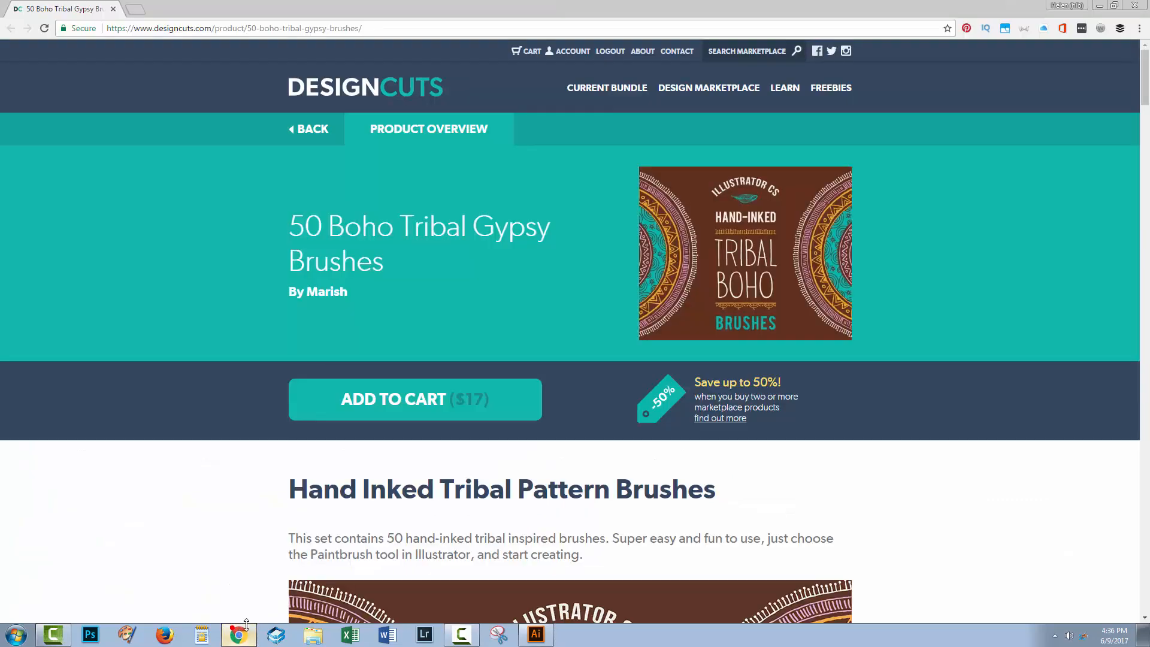
{"action": "left_click", "coordinate": [336, 325]}
{"action": "mouse_move", "coordinate": [681, 288]}
{"action": "left_click", "coordinate": [514, 353]}
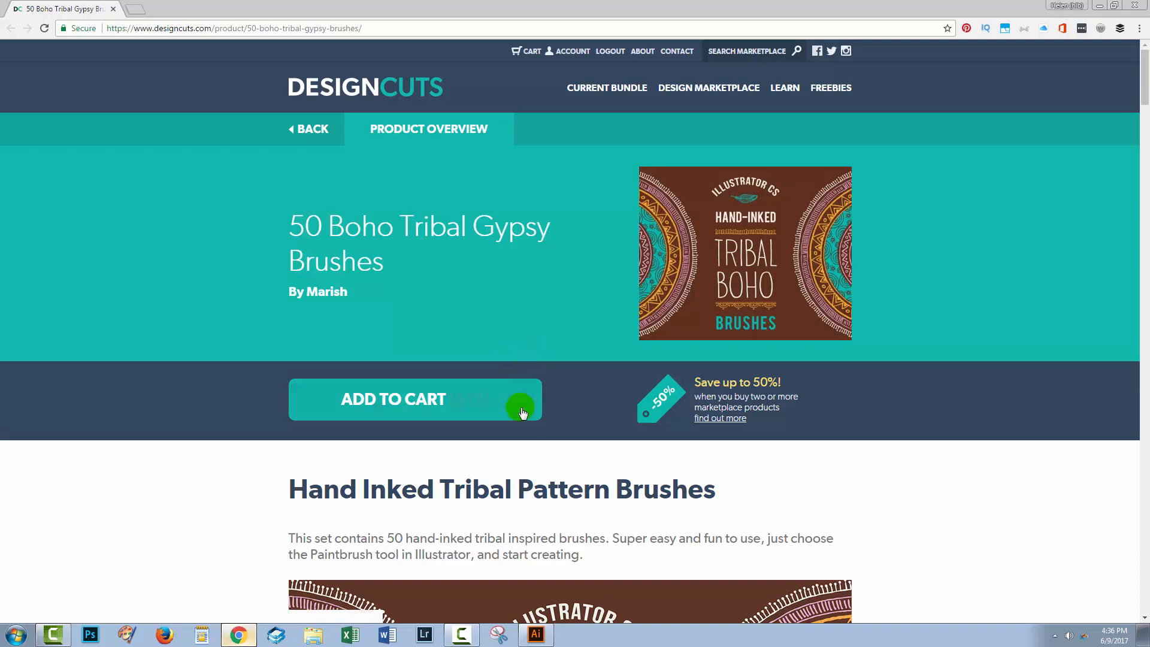
{"action": "left_click", "coordinate": [536, 636]}
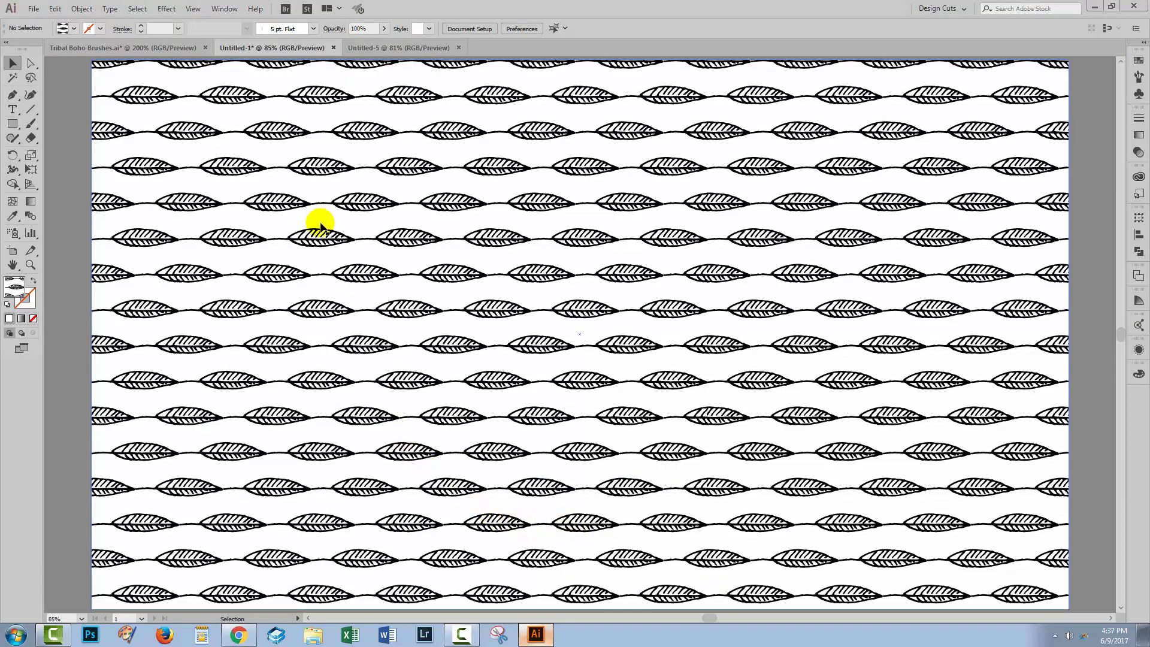
Step: In Tribal Boho Brushes.ai, show the brush collection and place the single-leaf pattern brush's artwork on the empty pasteboard beside the artboard
{"action": "left_click", "coordinate": [89, 48]}
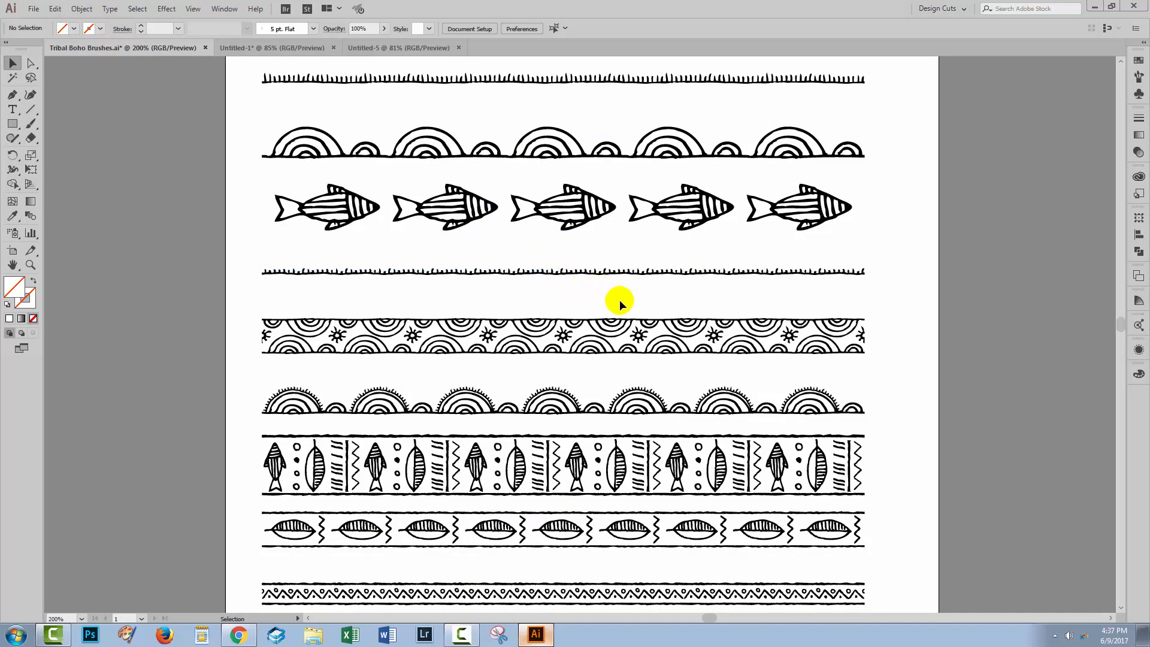
{"action": "left_click", "coordinate": [1139, 77]}
{"action": "left_click_drag", "start_coordinate": [1041, 137], "coordinate": [1040, 568]}
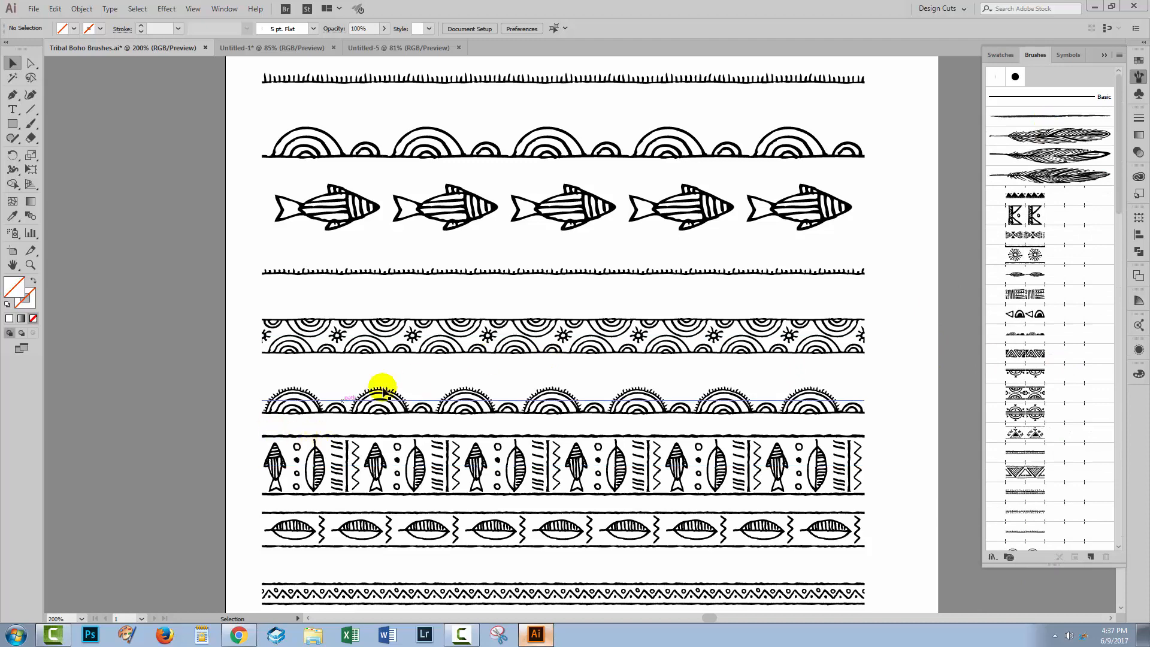
{"action": "left_click", "coordinate": [1025, 273]}
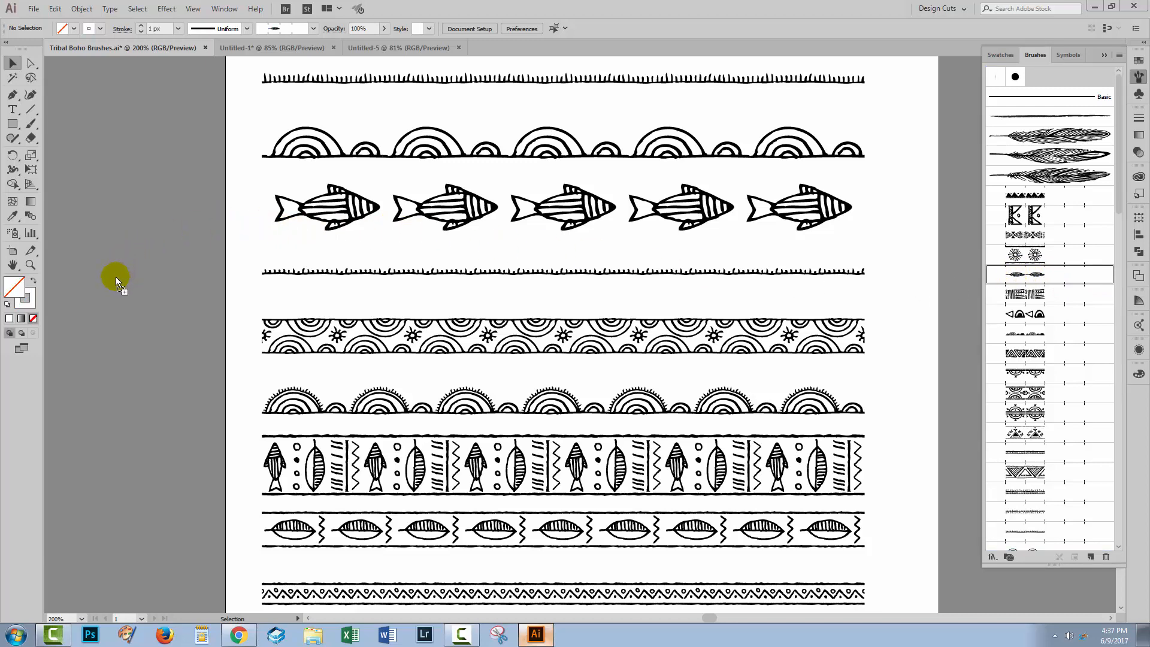
{"action": "left_click_drag", "start_coordinate": [116, 276], "coordinate": [116, 279]}
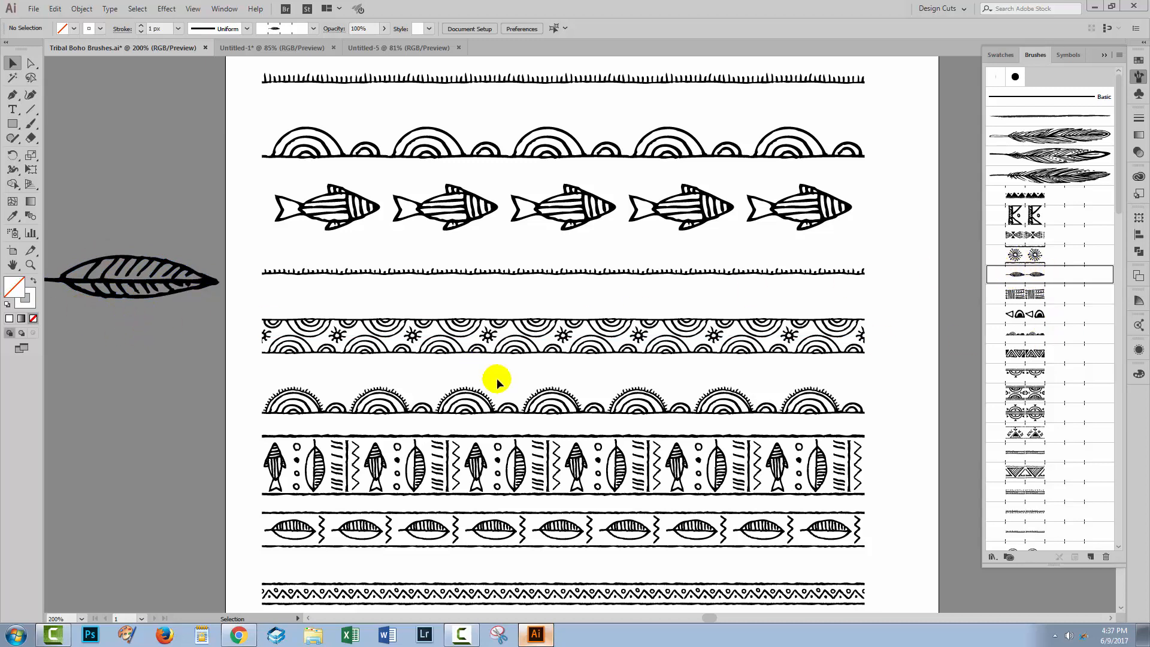
{"action": "left_click_drag", "start_coordinate": [154, 363], "coordinate": [257, 384]}
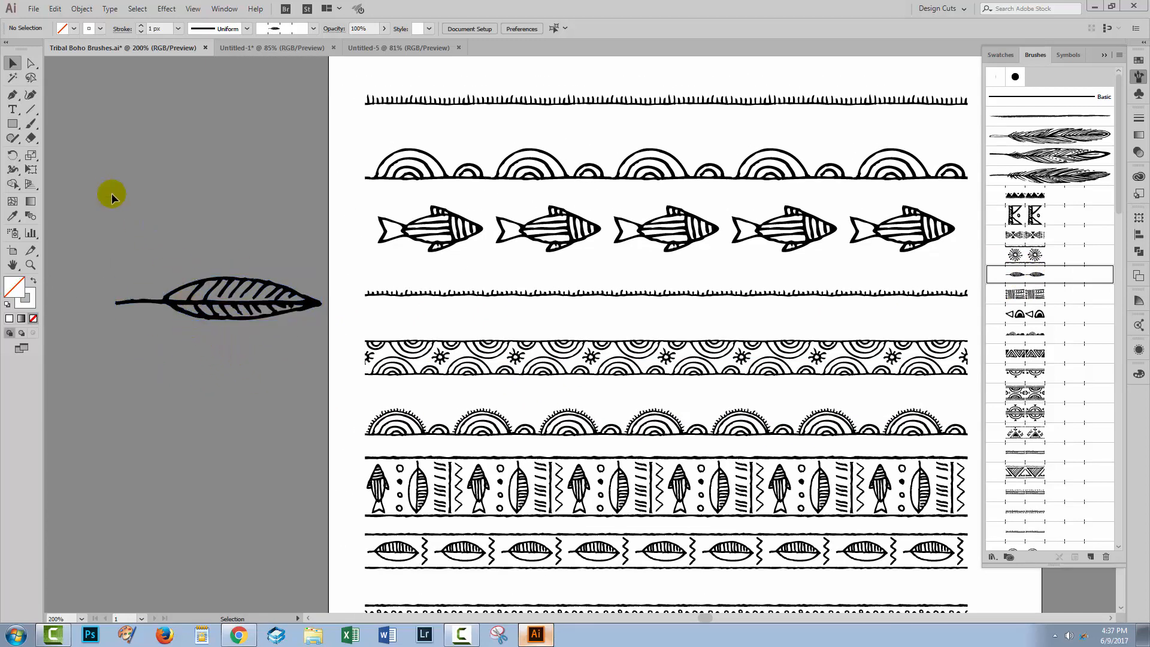
Step: Cut the leaf artwork from the brushes document, paste it into Untitled-5 and deselect it
{"action": "left_click", "coordinate": [217, 321]}
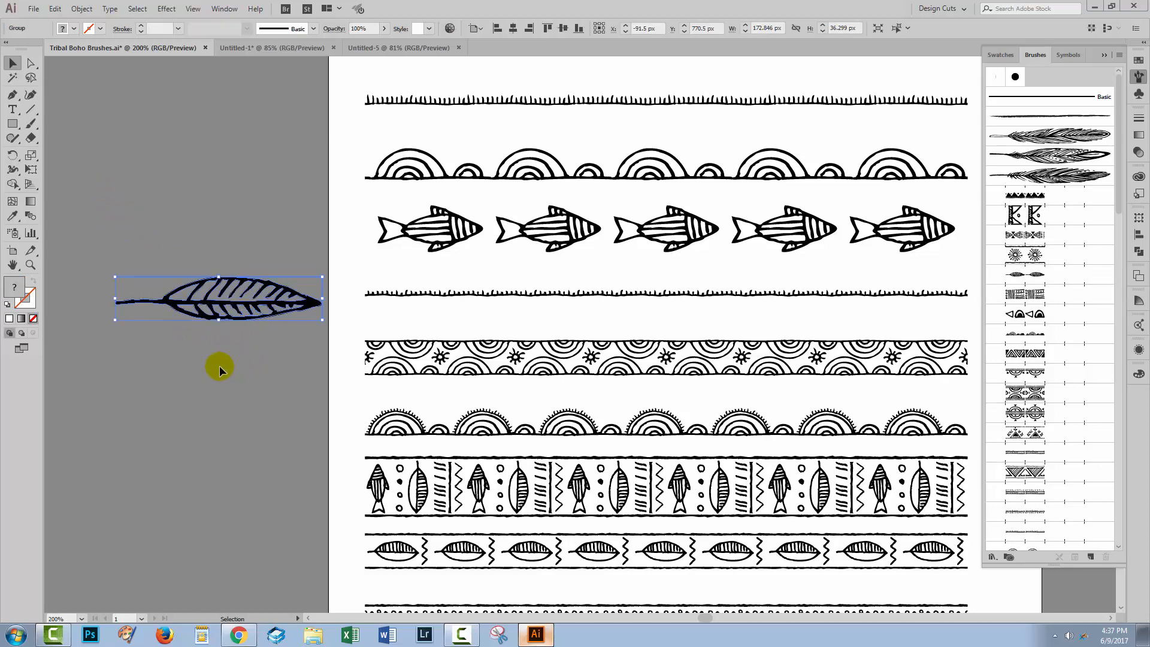
{"action": "key", "text": "Delete"}
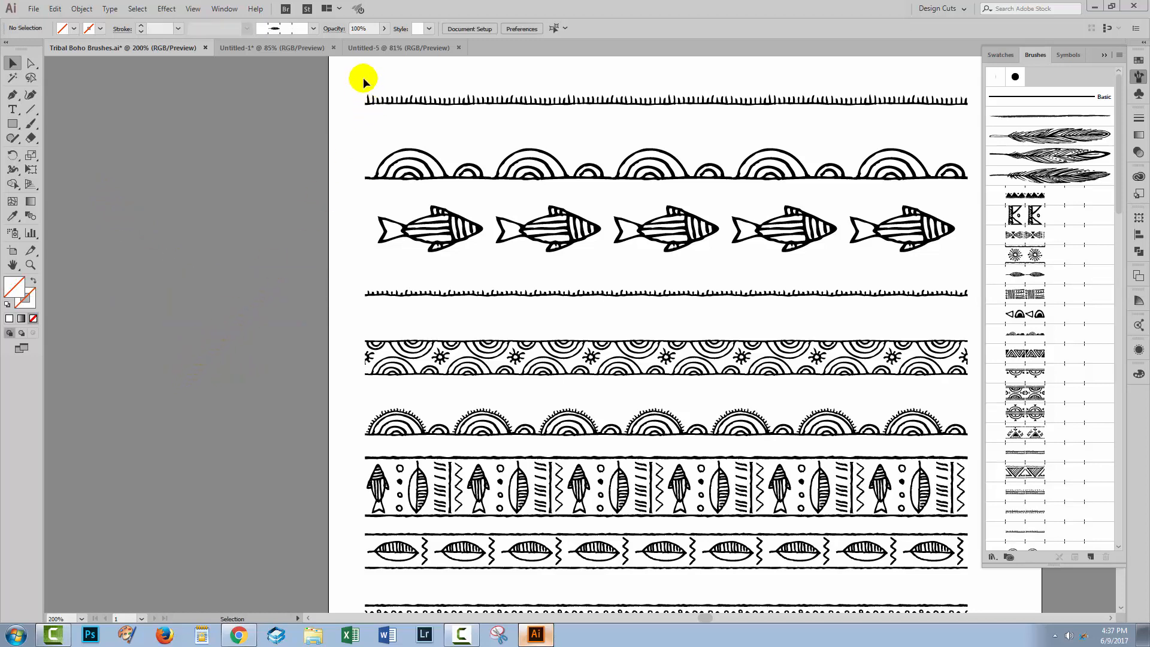
{"action": "left_click", "coordinate": [400, 47]}
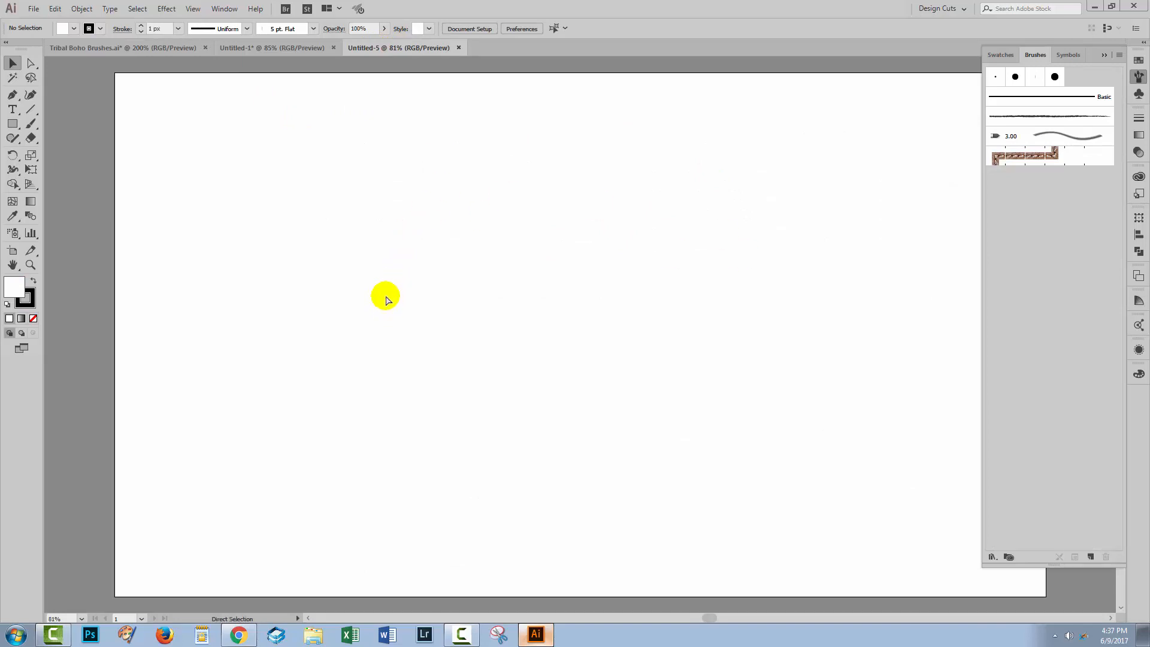
{"action": "key", "text": "ctrl+v"}
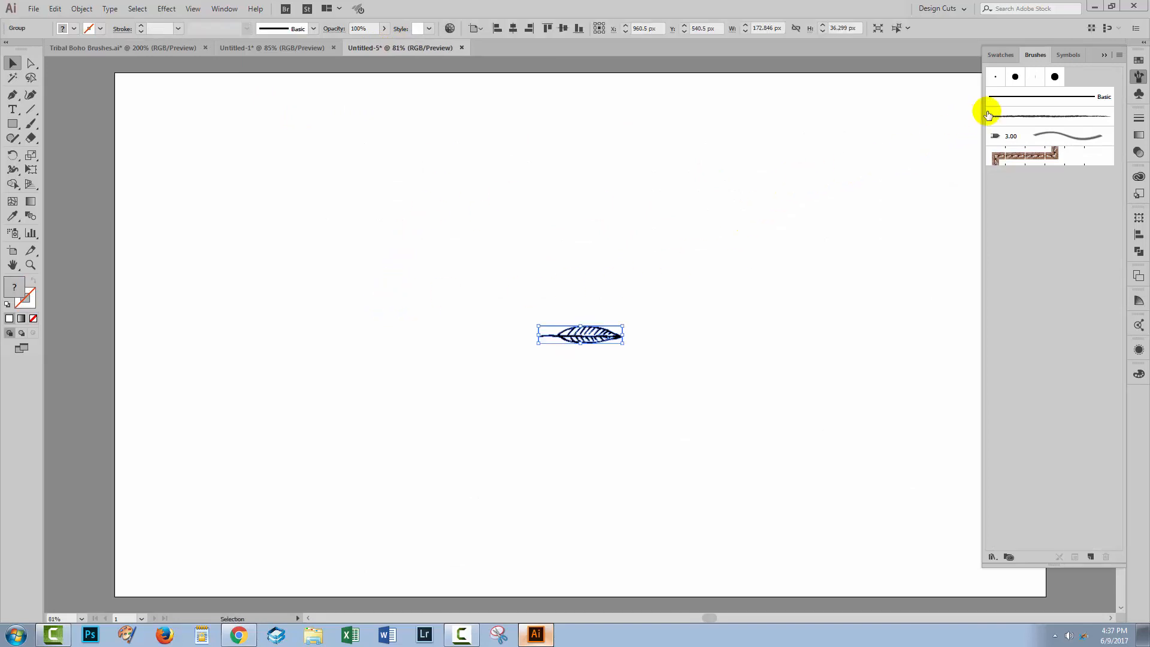
{"action": "left_click", "coordinate": [1104, 54]}
{"action": "left_click", "coordinate": [635, 341]}
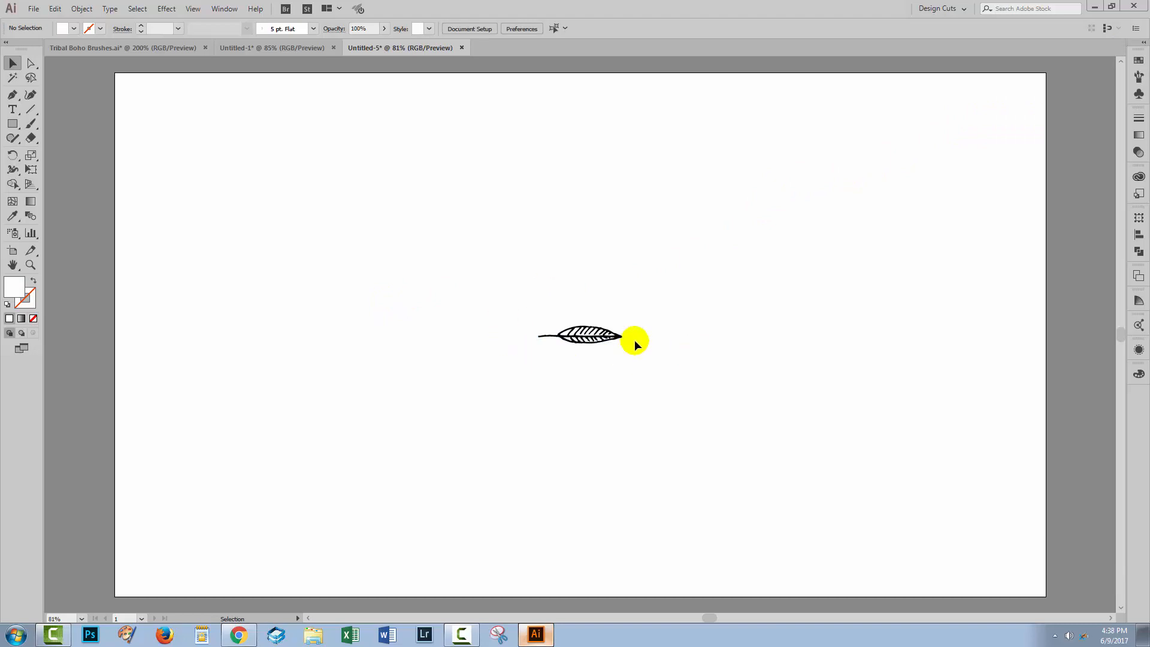
Step: Check the finished leaf pattern in Untitled-1, and make a new pattern from the leaf group in Untitled-5
{"action": "left_click", "coordinate": [243, 48]}
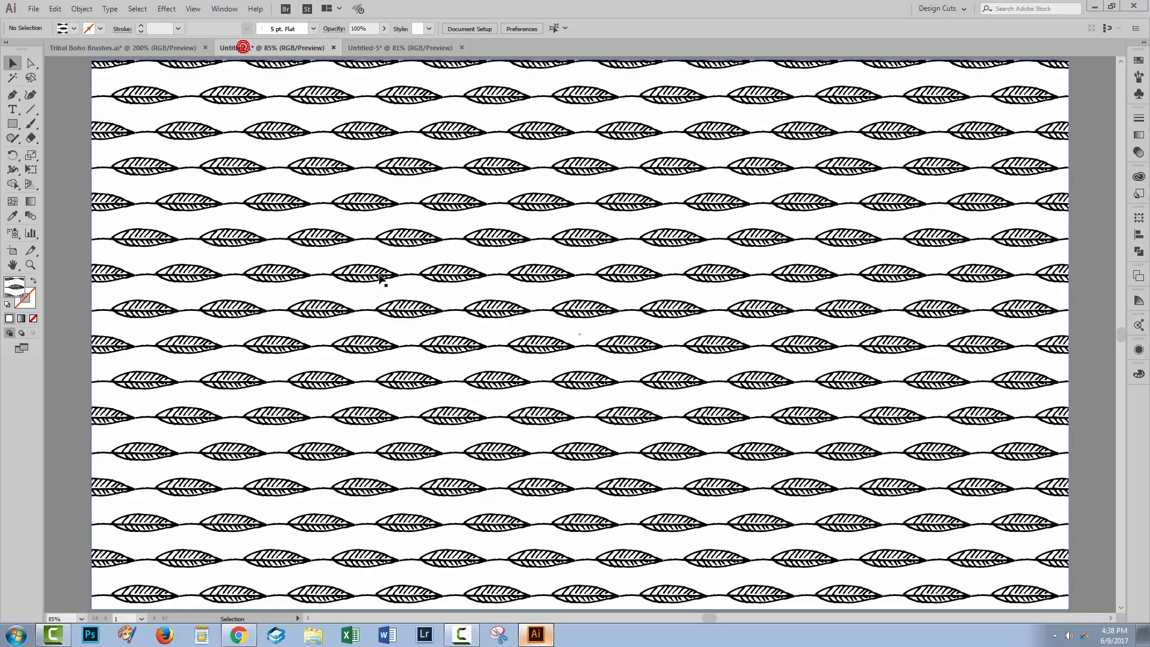
{"action": "left_click", "coordinate": [408, 48]}
{"action": "left_click_drag", "start_coordinate": [593, 346], "coordinate": [640, 370]}
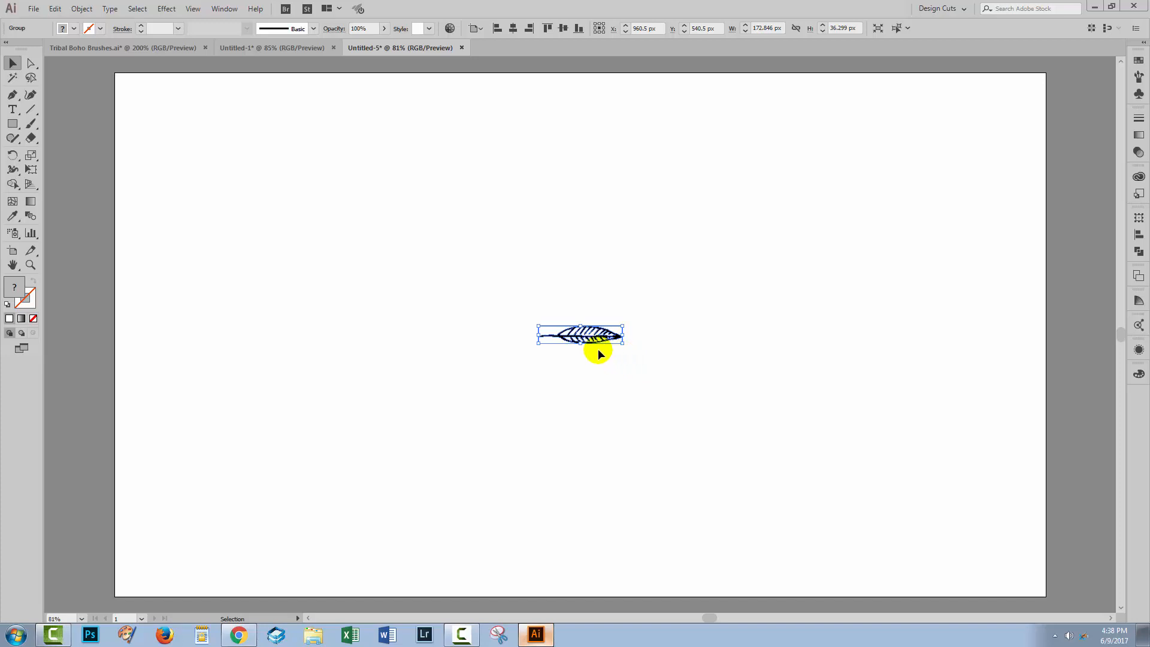
{"action": "left_click", "coordinate": [81, 9]}
{"action": "mouse_move", "coordinate": [96, 298]}
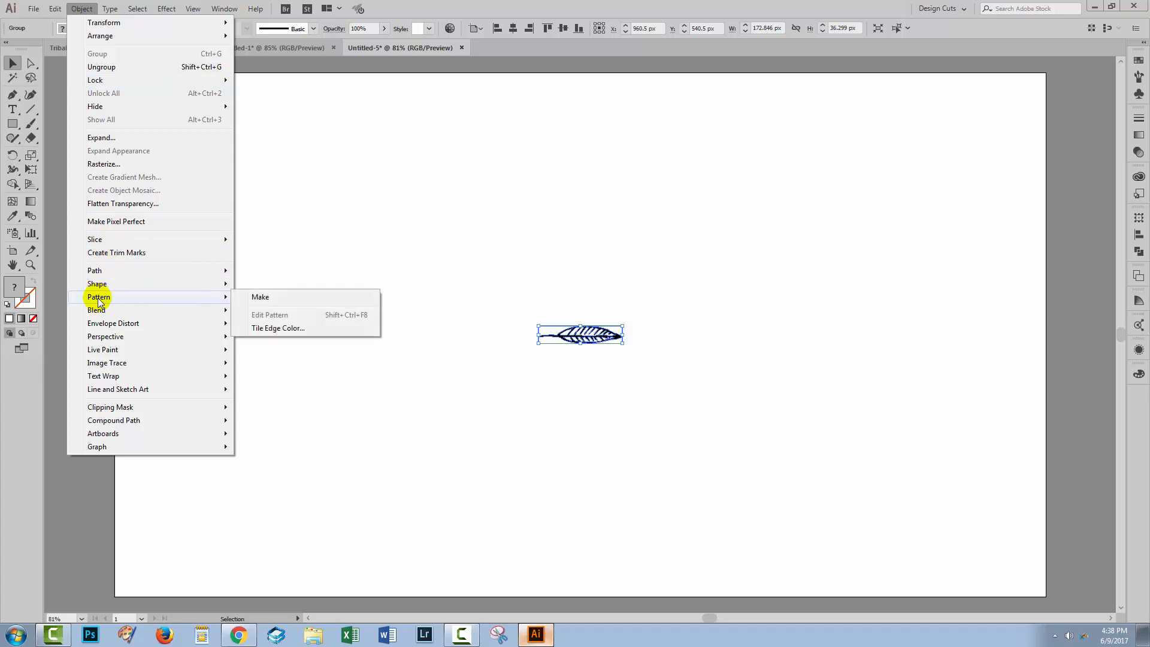
{"action": "left_click", "coordinate": [258, 298]}
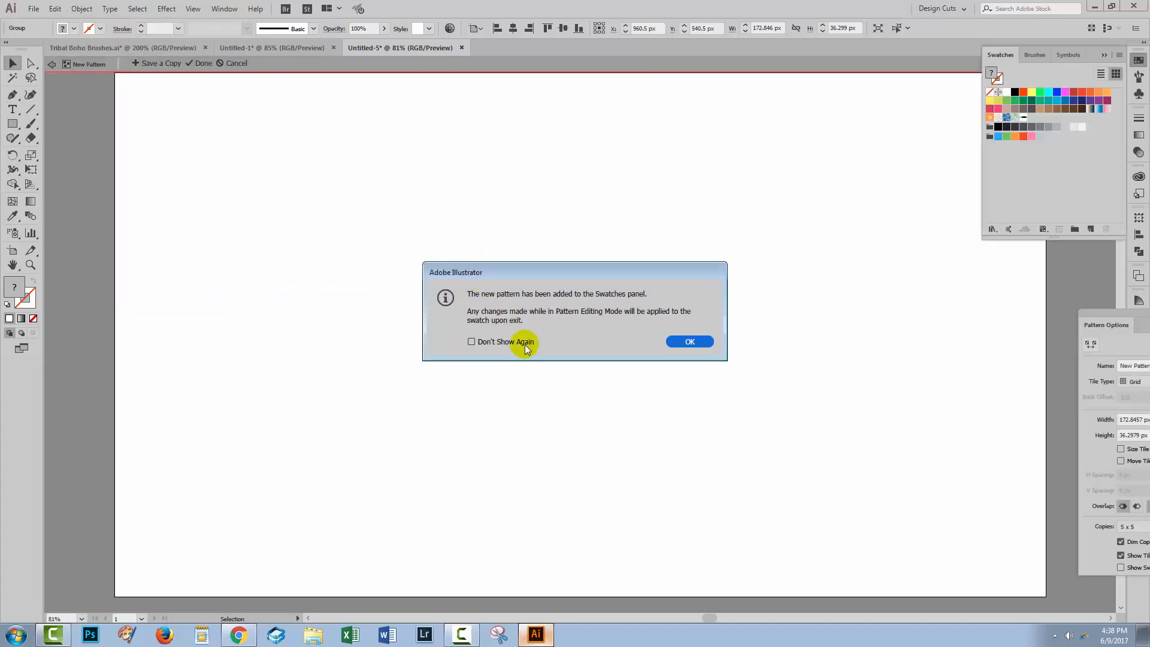
{"action": "left_click", "coordinate": [684, 343]}
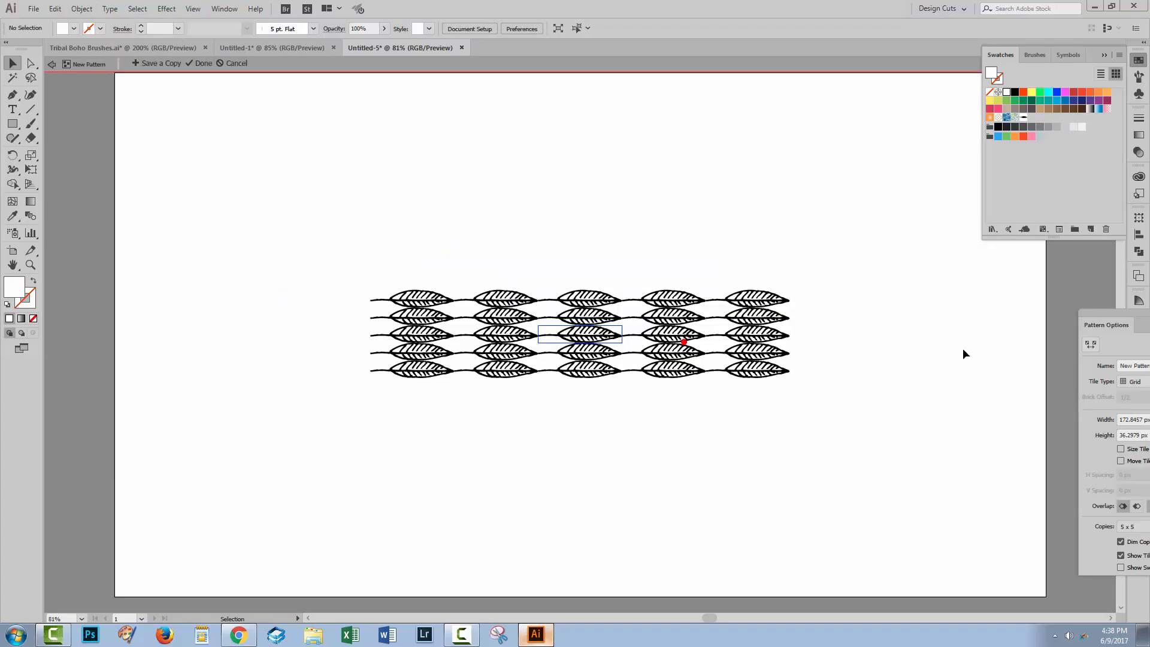
Step: Bring the Pattern Options fully into view beside the leaves and set the tile type to Brick by Row
{"action": "left_click_drag", "start_coordinate": [1099, 315], "coordinate": [231, 226]}
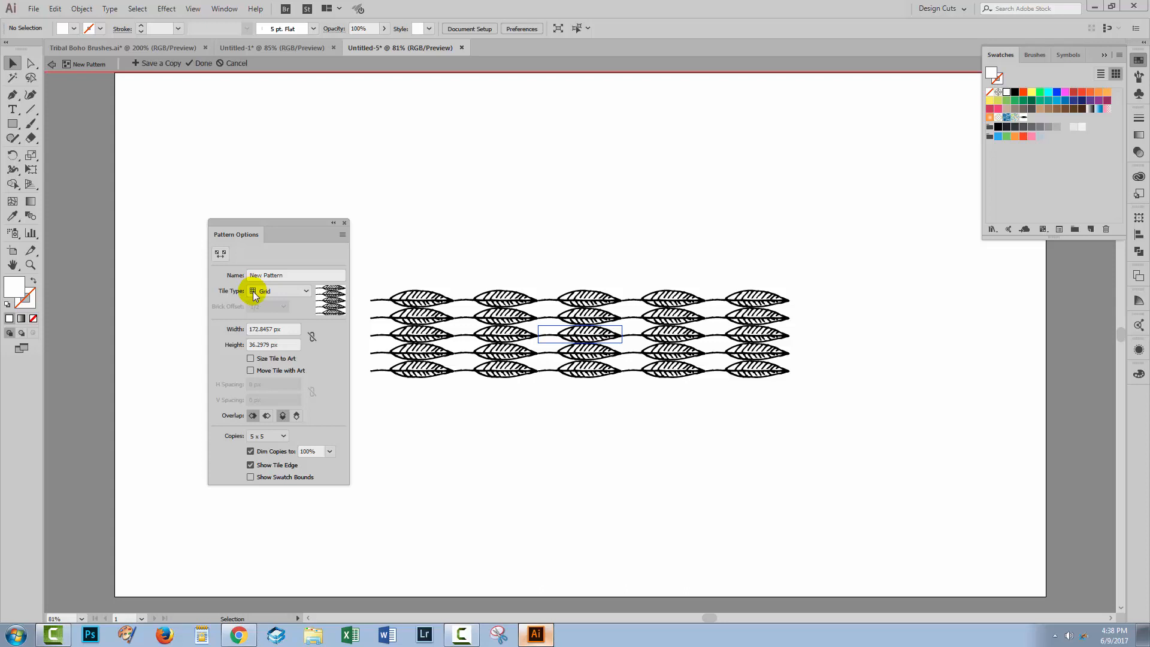
{"action": "left_click", "coordinate": [301, 292]}
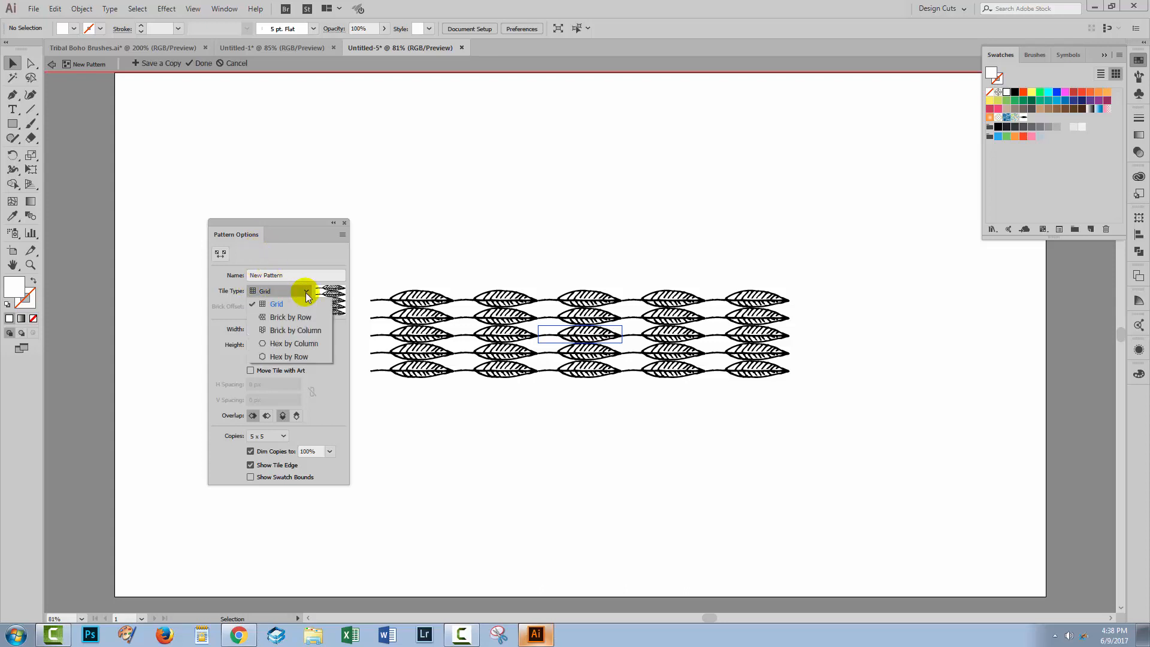
{"action": "left_click", "coordinate": [285, 319]}
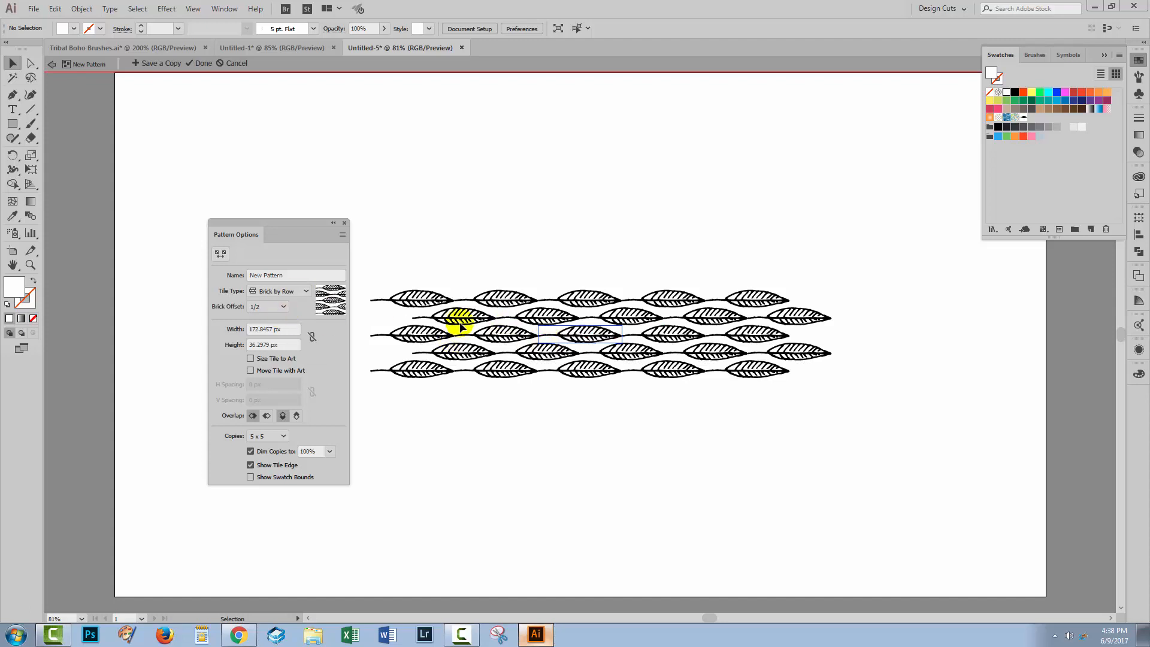
Step: Try the Brick by Column, Hex by Column and Hex by Row tile types, and return to Brick by Row
{"action": "left_click", "coordinate": [297, 292]}
{"action": "left_click", "coordinate": [292, 327]}
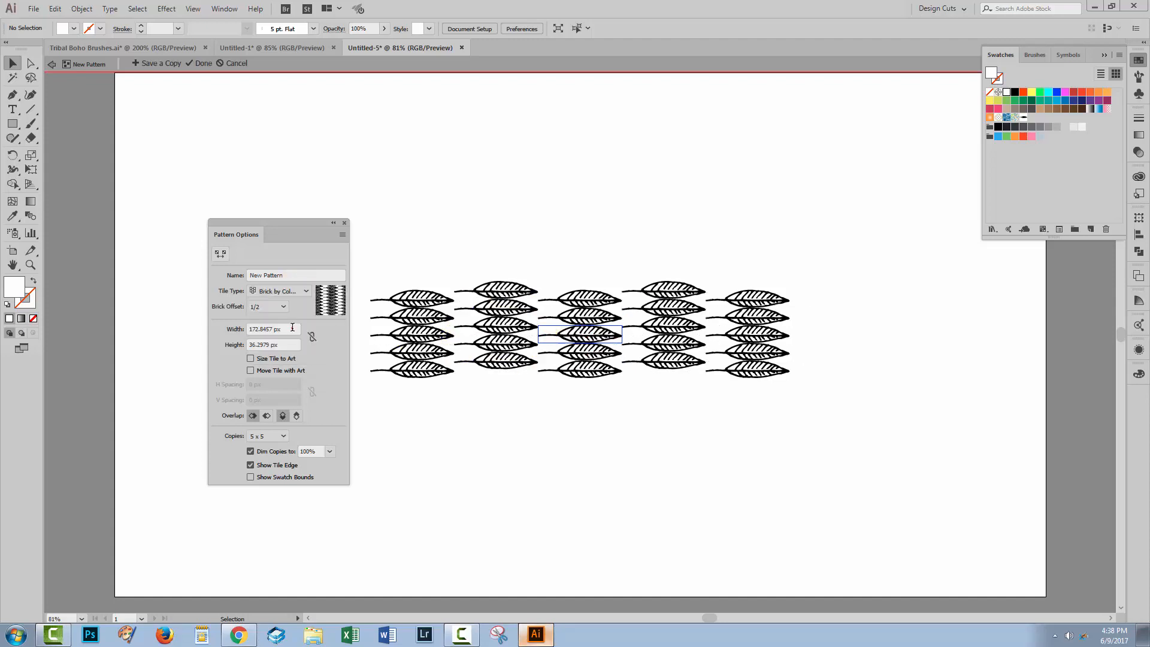
{"action": "left_click", "coordinate": [301, 292]}
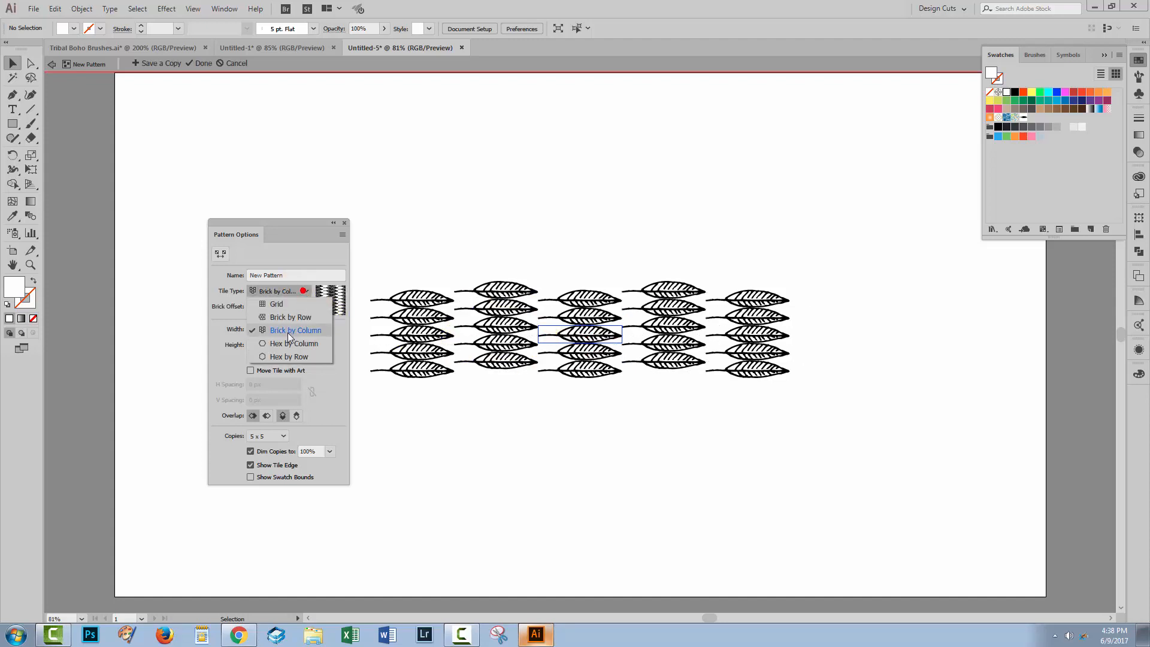
{"action": "left_click", "coordinate": [286, 340]}
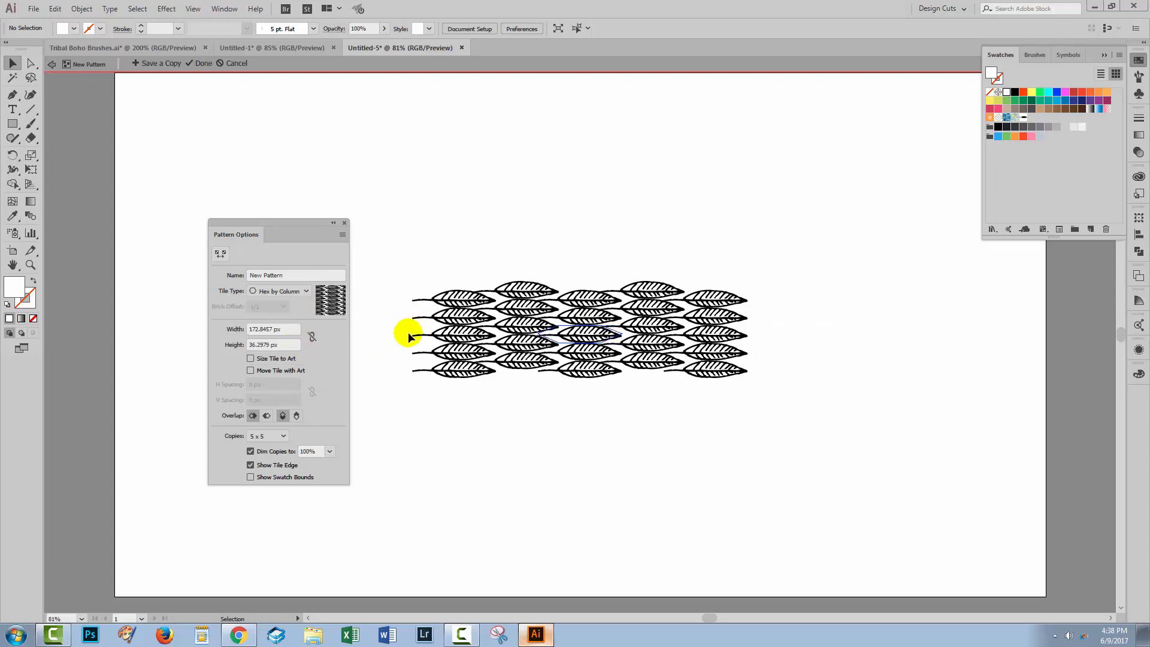
{"action": "left_click", "coordinate": [304, 291]}
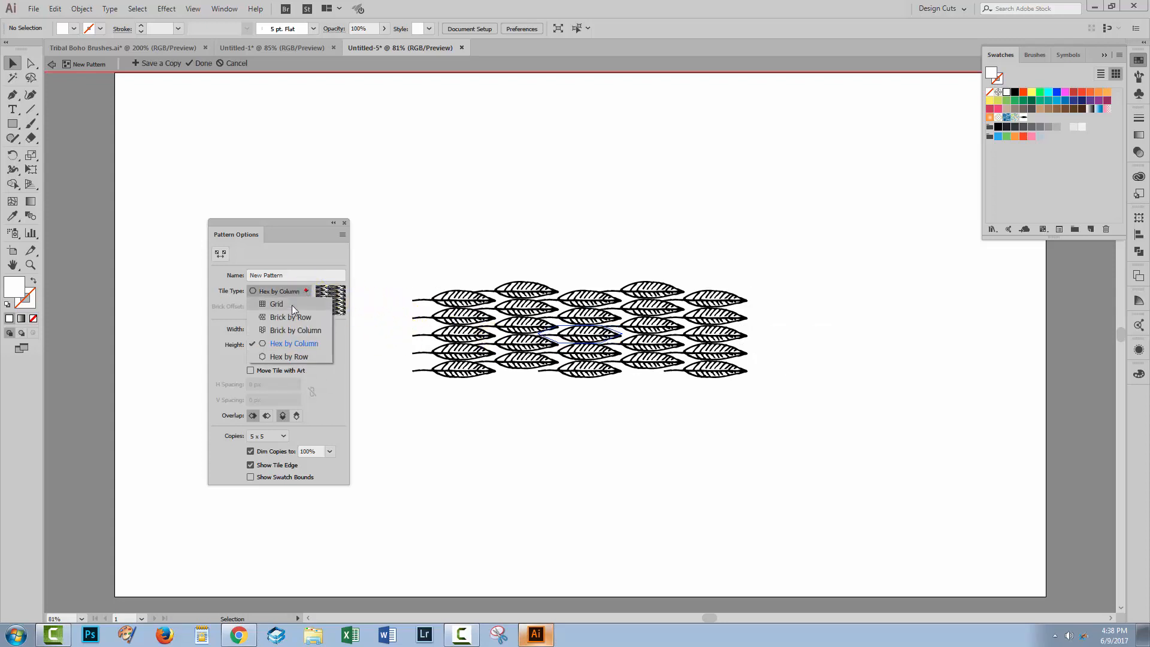
{"action": "left_click", "coordinate": [289, 354]}
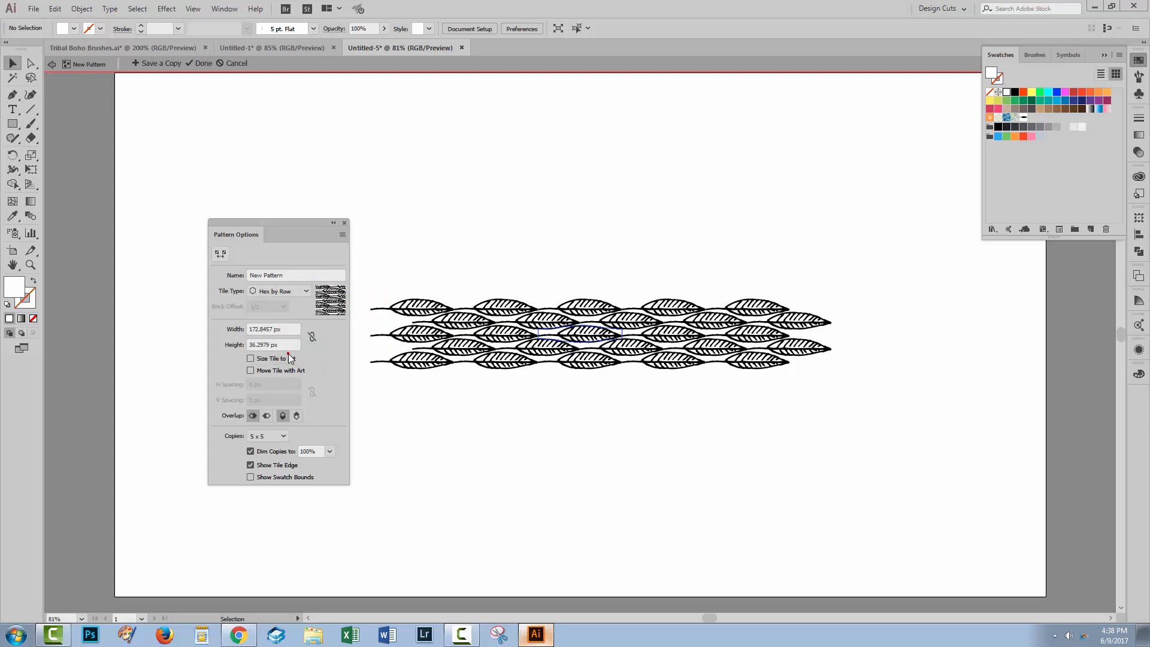
{"action": "left_click", "coordinate": [303, 291]}
{"action": "left_click", "coordinate": [281, 316]}
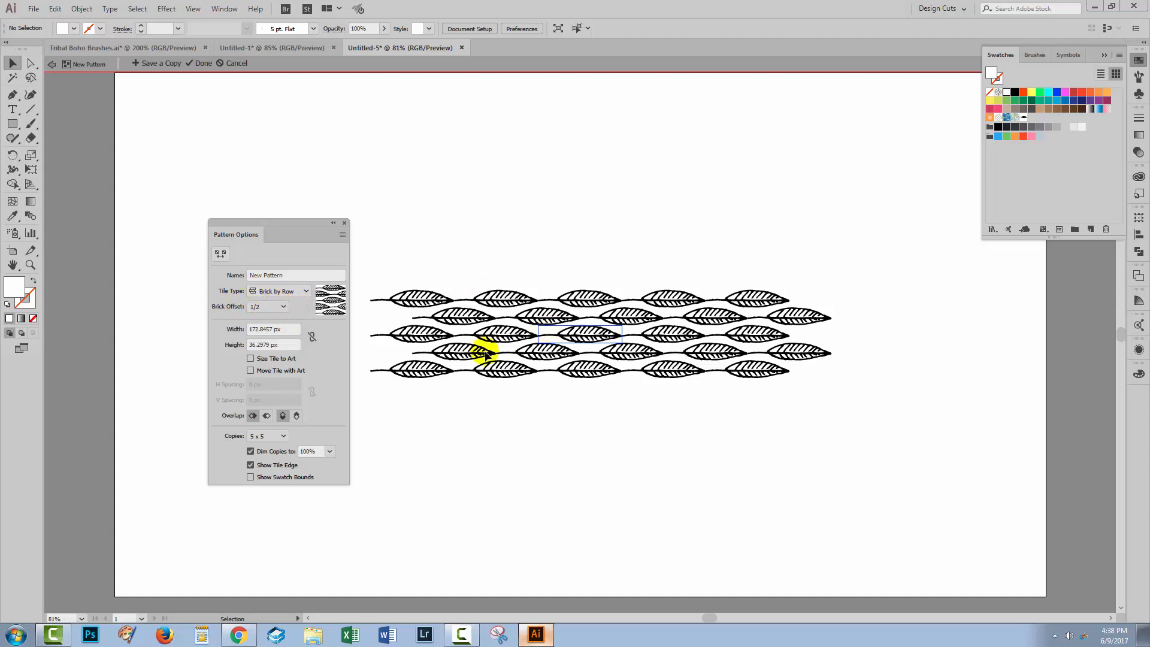
Step: Try a brick offset of 1/5 for the leaf pattern, and set it back to 1/2
{"action": "left_click", "coordinate": [284, 307]}
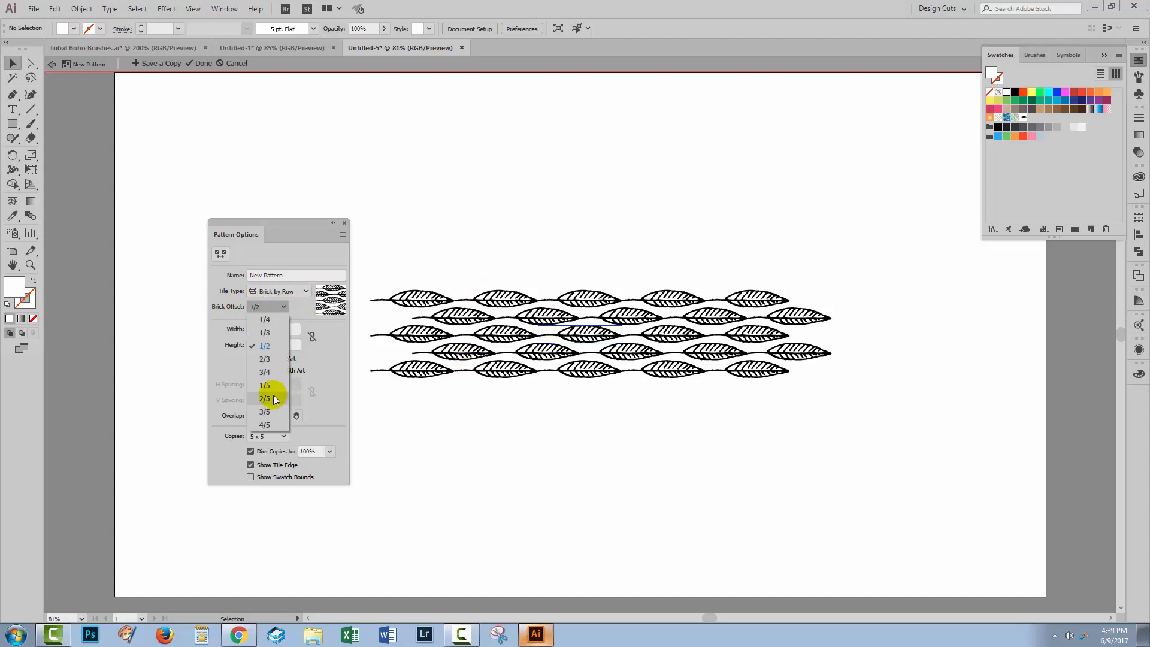
{"action": "left_click", "coordinate": [268, 386]}
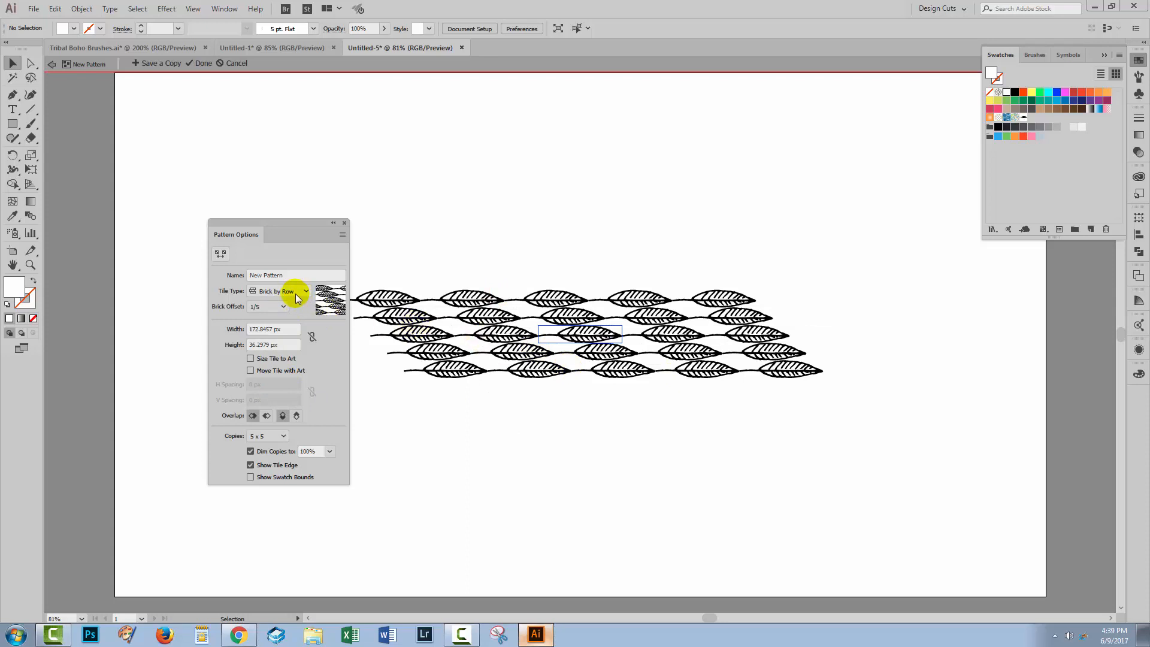
{"action": "left_click", "coordinate": [284, 307]}
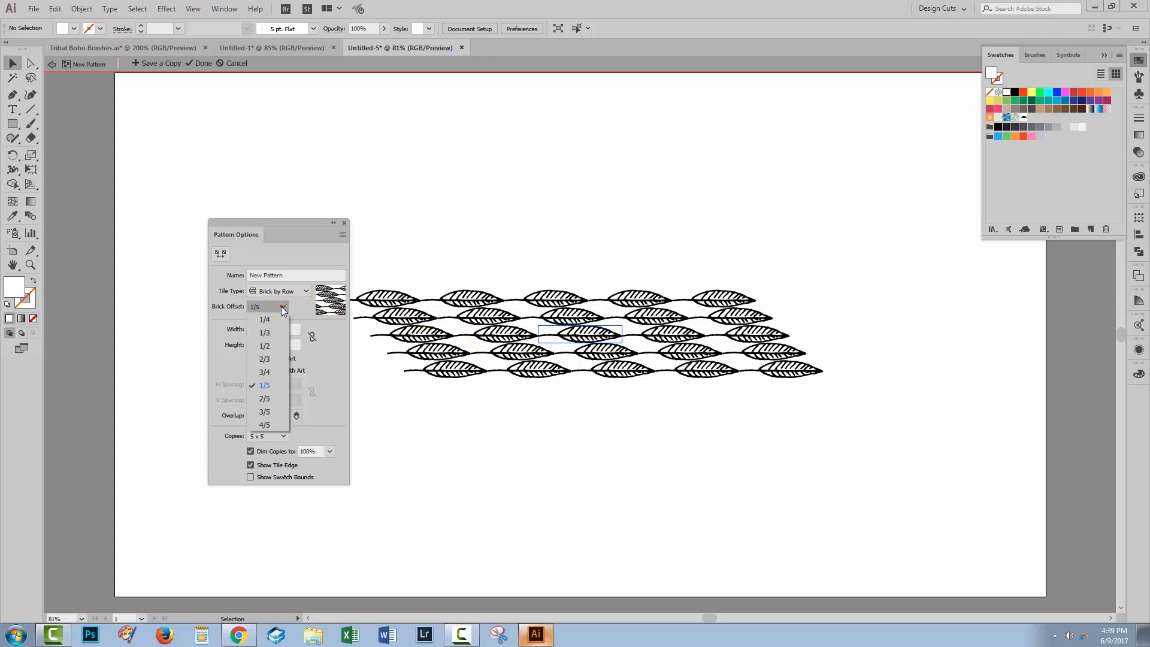
{"action": "left_click", "coordinate": [265, 345]}
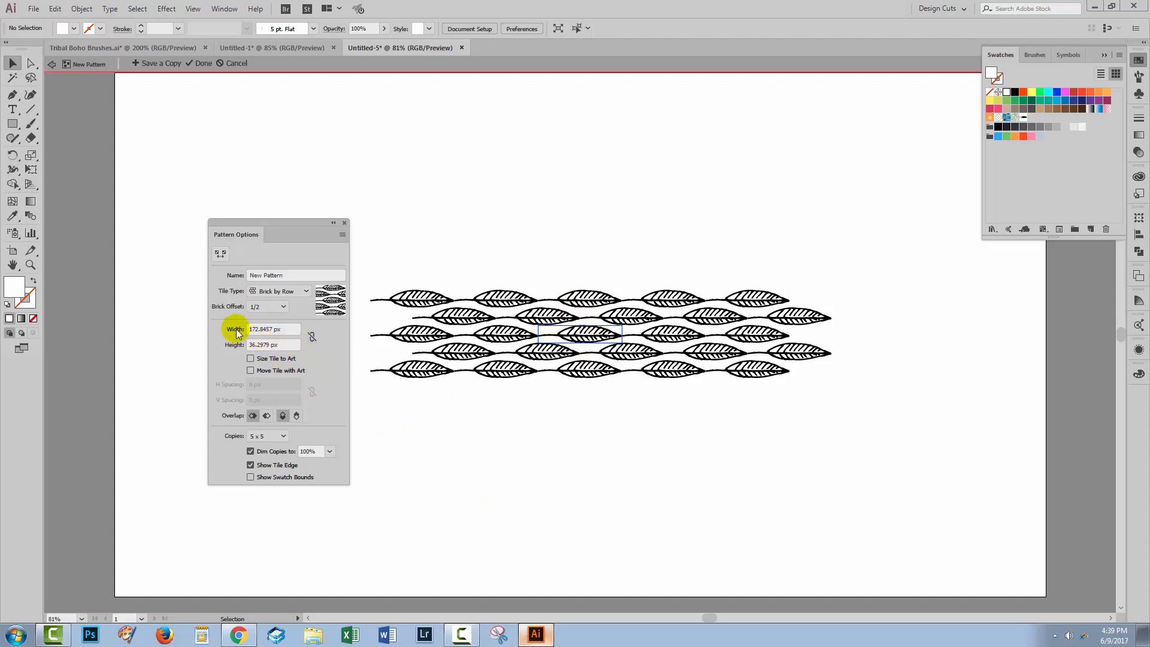
Step: With width and height proportions unlinked, increase the pattern tile height to 45 px to space out the leaf rows
{"action": "left_click", "coordinate": [313, 339]}
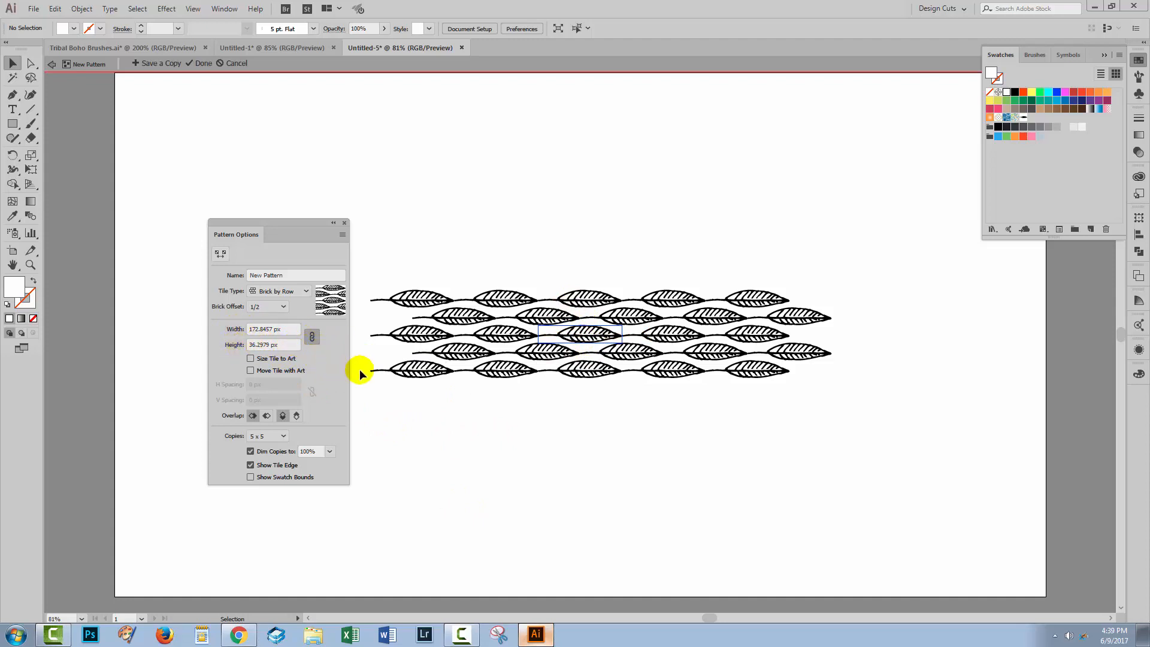
{"action": "left_click", "coordinate": [312, 339]}
{"action": "left_click", "coordinate": [269, 345]}
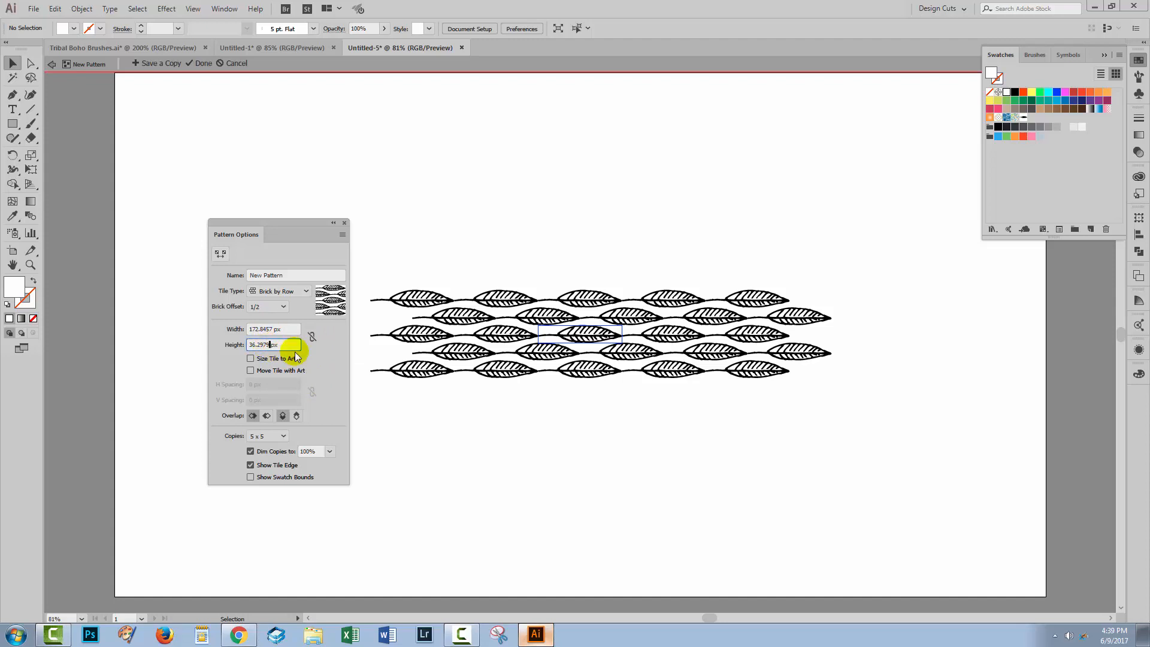
{"action": "key", "text": "Up"}
{"action": "key", "text": "Up"}
{"action": "key", "text": "Up"}
{"action": "key", "text": "Up"}
{"action": "key", "text": "Up"}
{"action": "key", "text": "Up"}
{"action": "key", "text": "Up"}
{"action": "key", "text": "Up"}
{"action": "key", "text": "Up"}
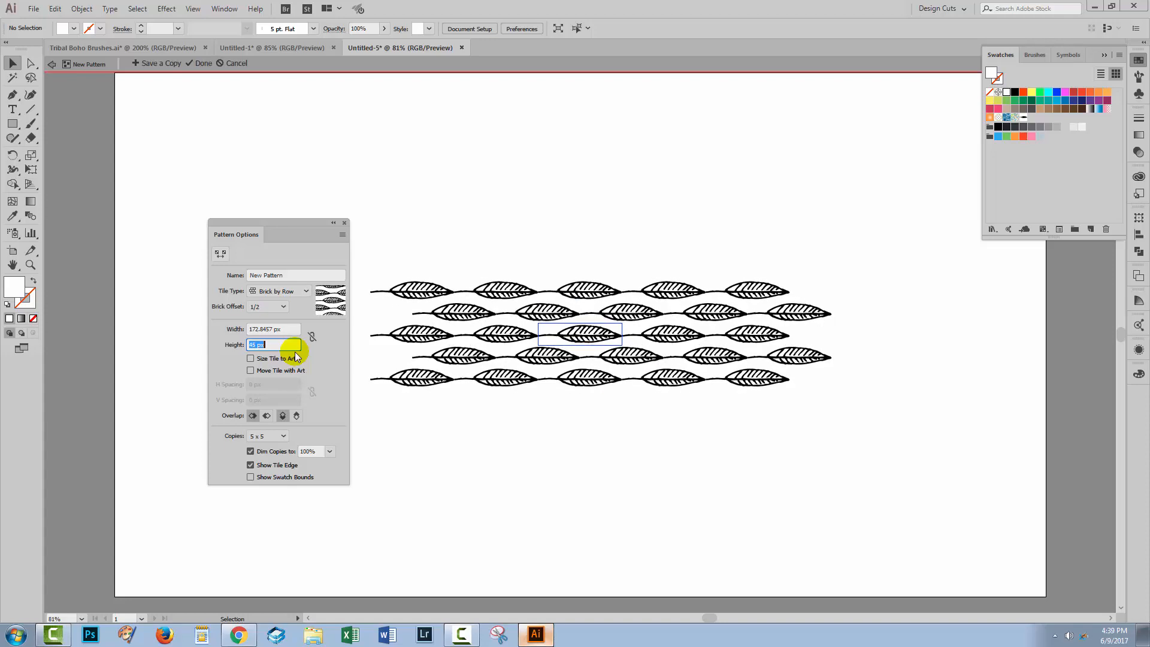
Step: Increase the pattern tile height to 58 px to widen the gaps between the leaf rows
{"action": "key", "text": "Up"}
{"action": "key", "text": "Up"}
{"action": "key", "text": "Up"}
{"action": "key", "text": "Up"}
{"action": "key", "text": "Up"}
{"action": "key", "text": "Up"}
{"action": "key", "text": "Up"}
{"action": "key", "text": "Up"}
{"action": "key", "text": "Up"}
{"action": "key", "text": "Up"}
{"action": "key", "text": "Up"}
{"action": "key", "text": "Up"}
{"action": "key", "text": "Up"}
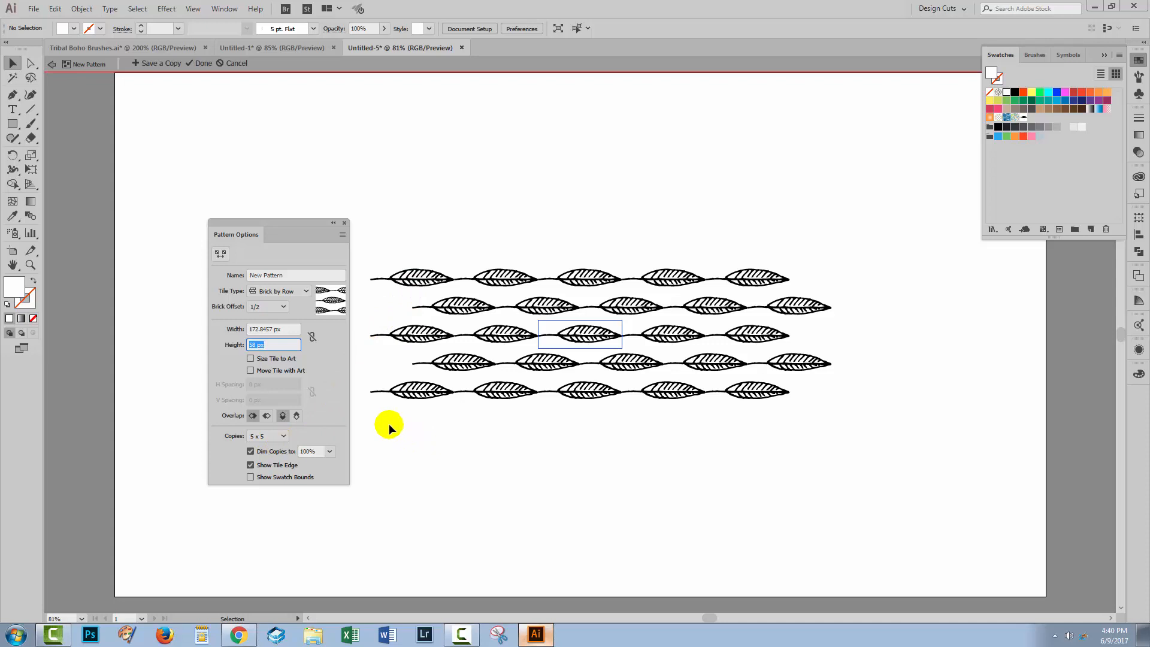
Step: Preview the pattern with 3 x 3 copies, and set the number of copies to 9 x 9
{"action": "left_click", "coordinate": [284, 437]}
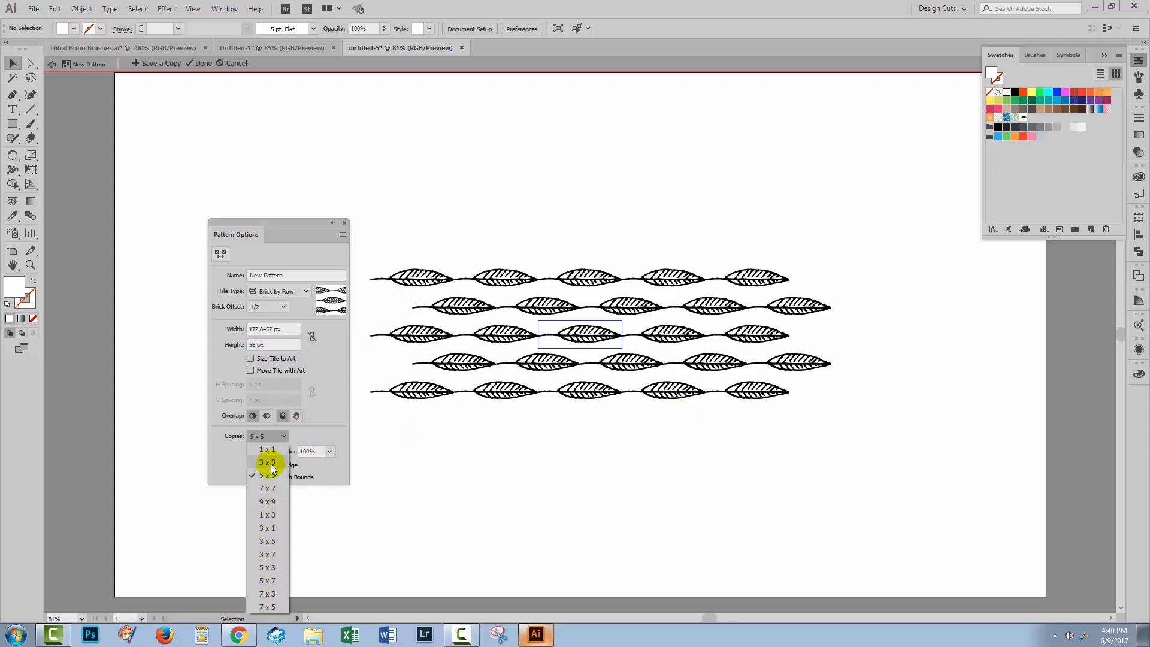
{"action": "left_click", "coordinate": [268, 463]}
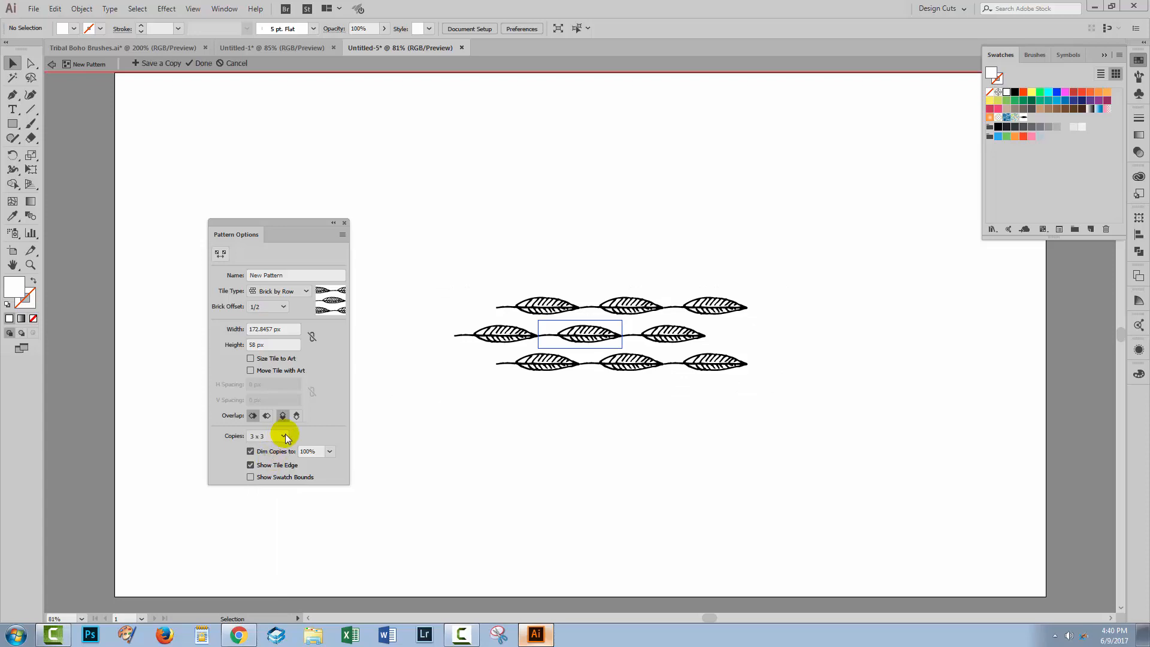
{"action": "left_click", "coordinate": [284, 436]}
{"action": "left_click", "coordinate": [268, 503]}
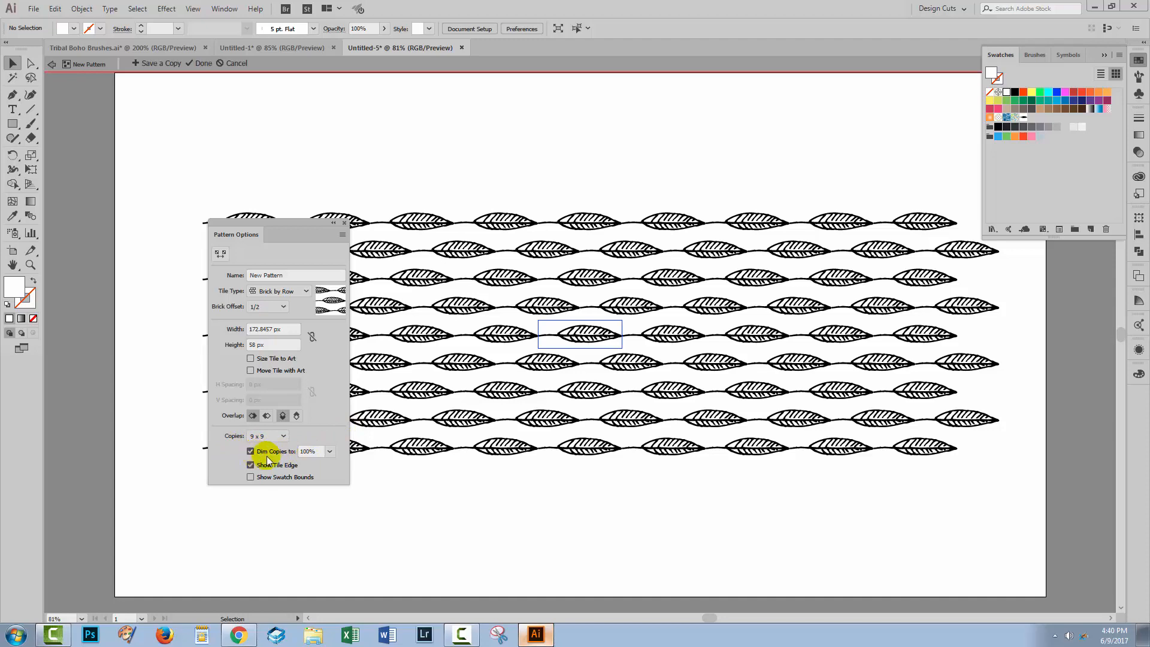
Step: Try dimming the pattern copies to 40%, and set the dimming back to 100%
{"action": "left_click", "coordinate": [330, 452]}
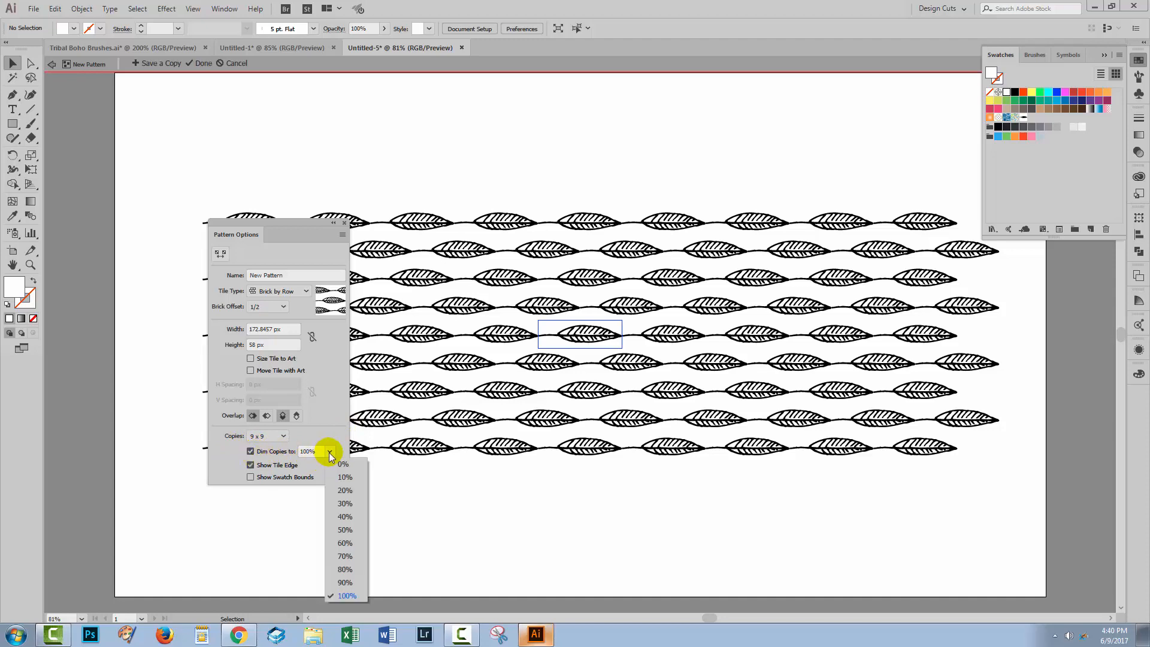
{"action": "left_click", "coordinate": [345, 517]}
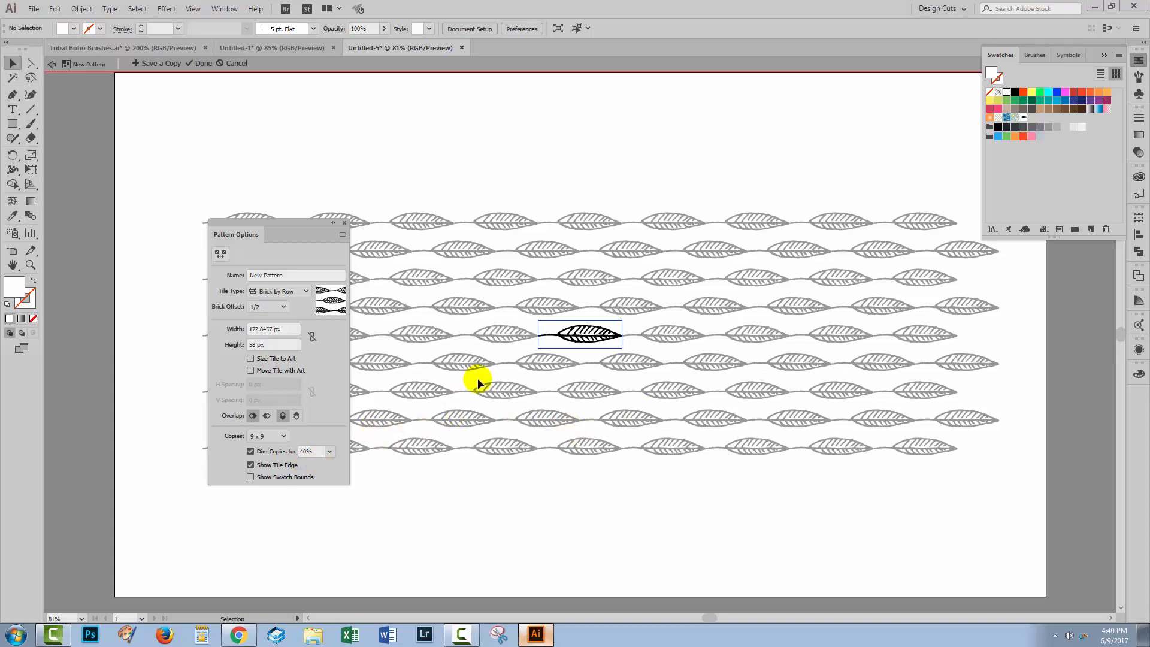
{"action": "left_click", "coordinate": [330, 453]}
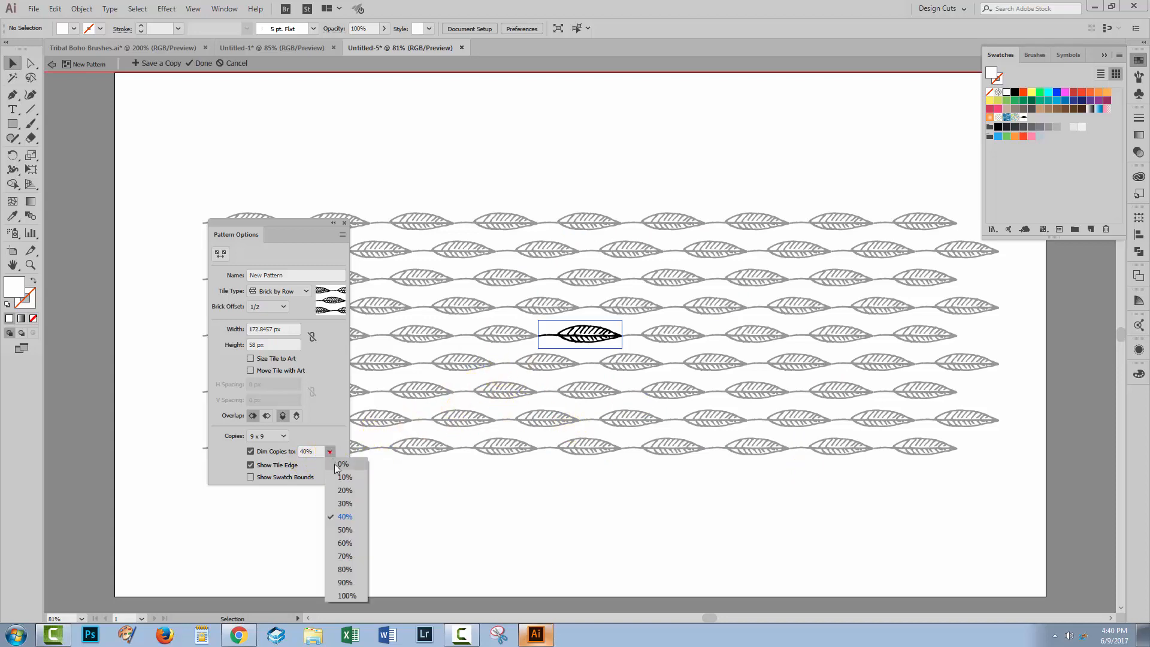
{"action": "left_click", "coordinate": [348, 596]}
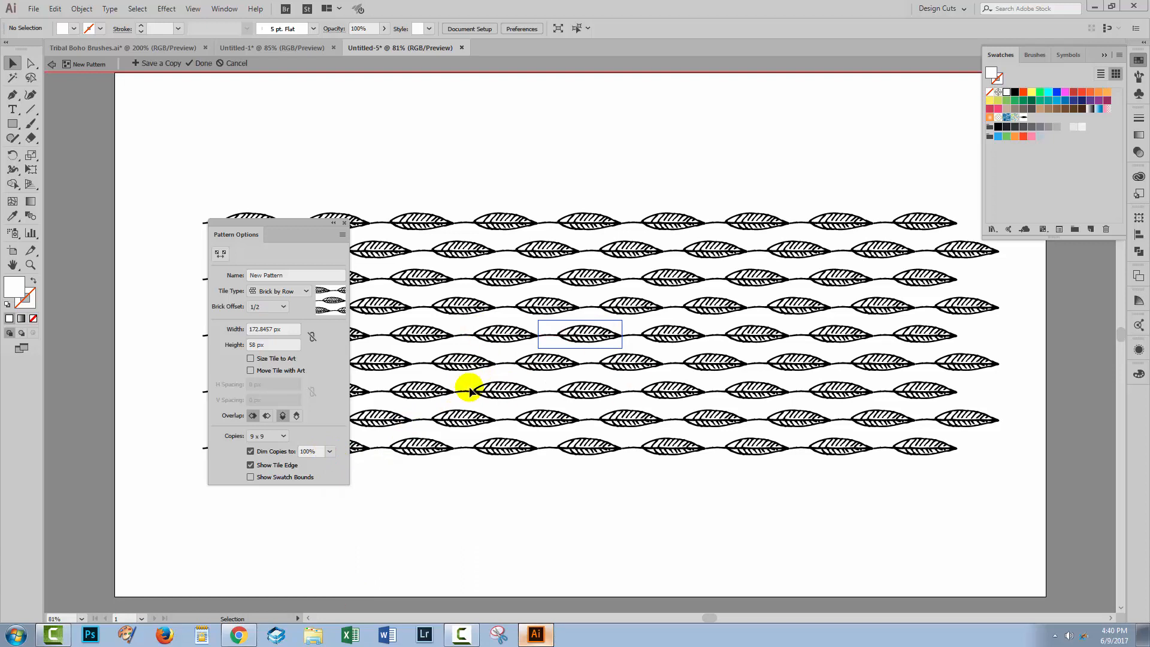
Step: Toggle the tile edge and swatch bounds displays, leaving the tile edge shown and the swatch bounds hidden
{"action": "left_click", "coordinate": [262, 467]}
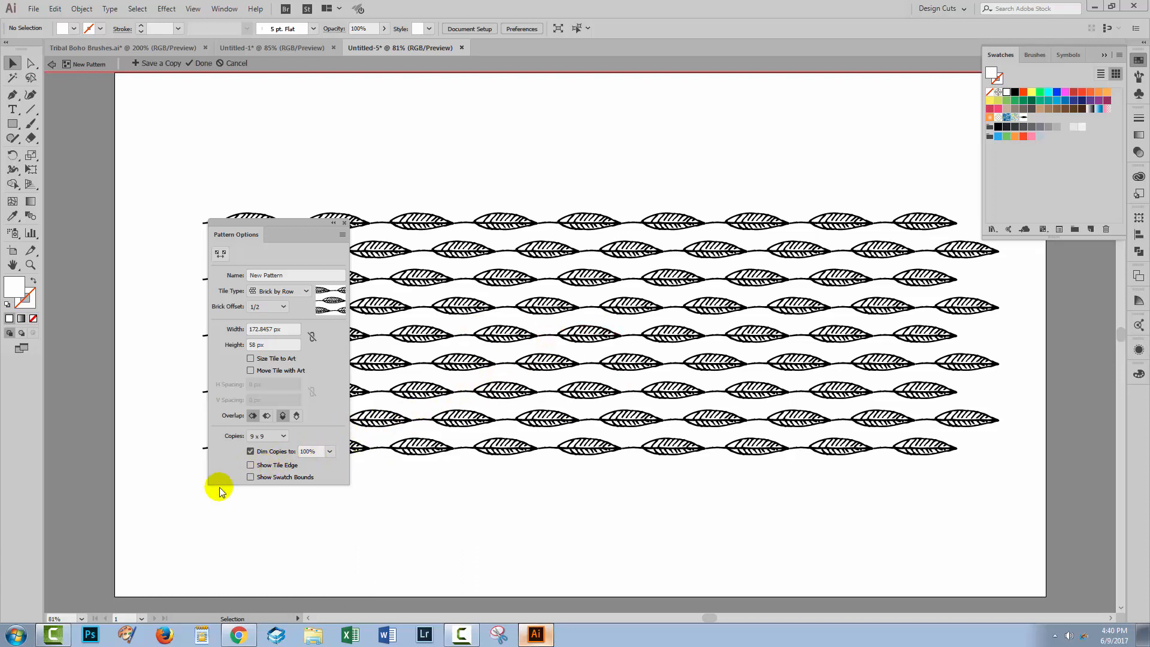
{"action": "left_click", "coordinate": [251, 466]}
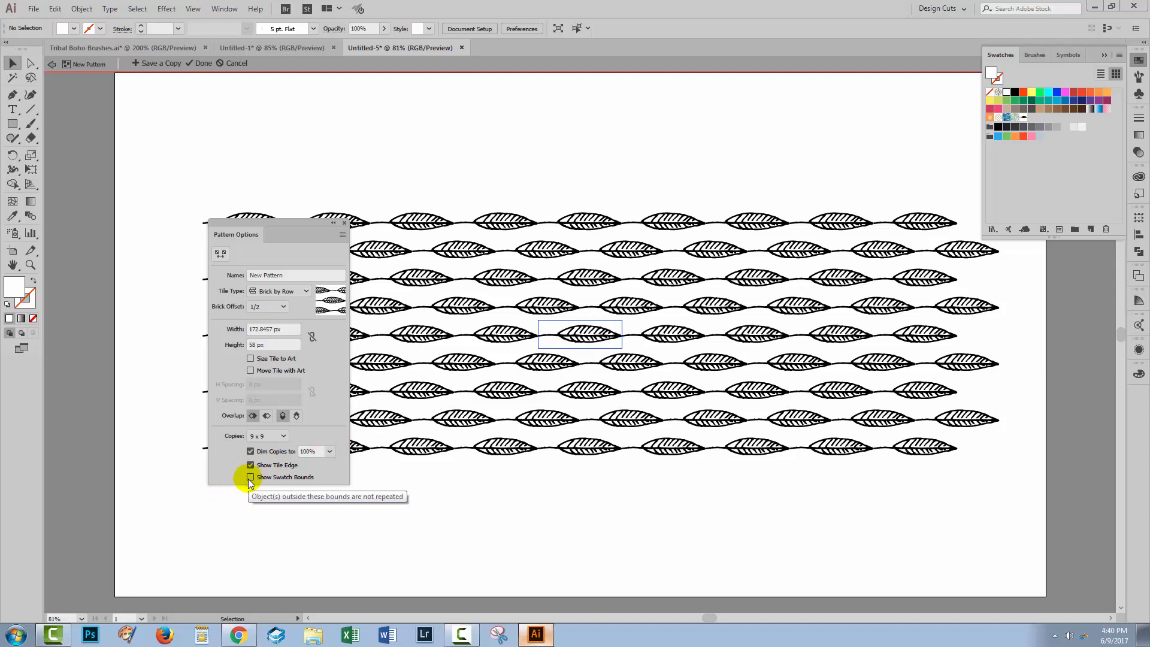
{"action": "left_click", "coordinate": [250, 477]}
{"action": "left_click", "coordinate": [250, 478]}
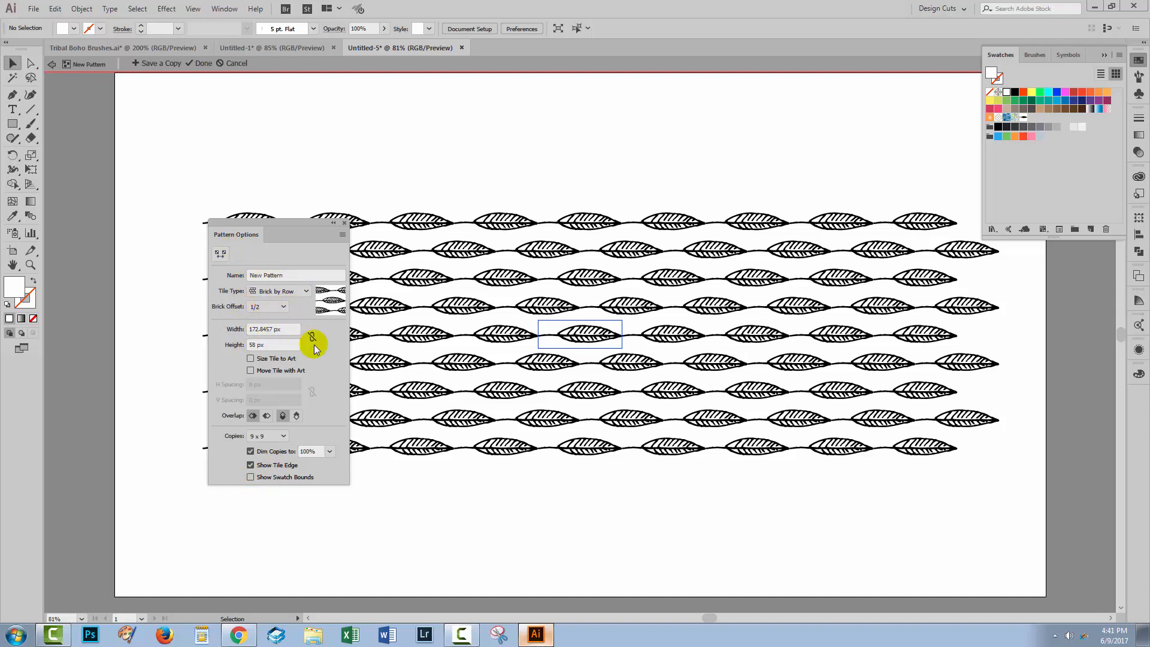
Step: Finish the pattern edit to save the leaf swatch, and move the original leaf off the artboard
{"action": "left_click_drag", "start_coordinate": [231, 226], "coordinate": [132, 236]}
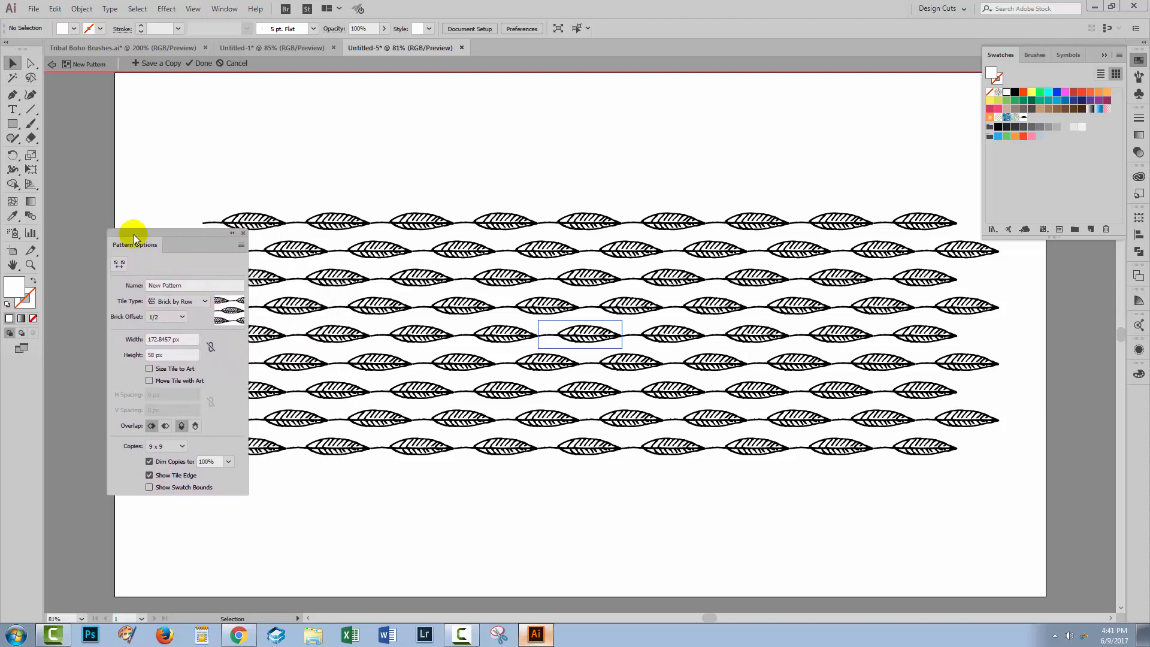
{"action": "left_click", "coordinate": [203, 63]}
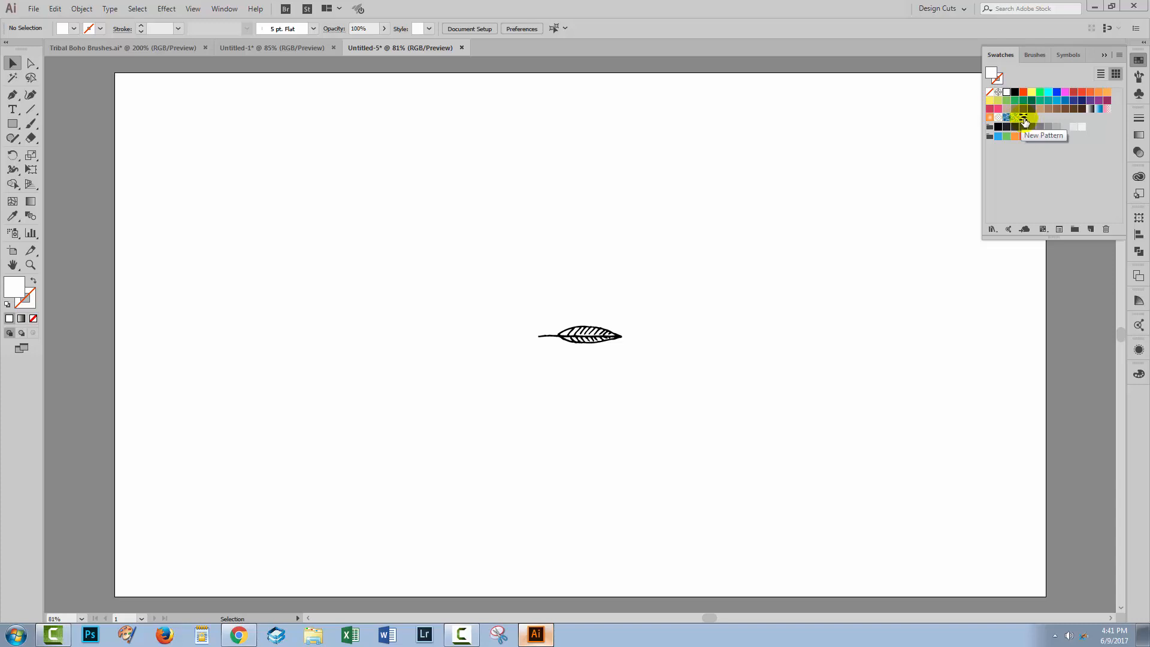
{"action": "left_click_drag", "start_coordinate": [514, 276], "coordinate": [94, 417]}
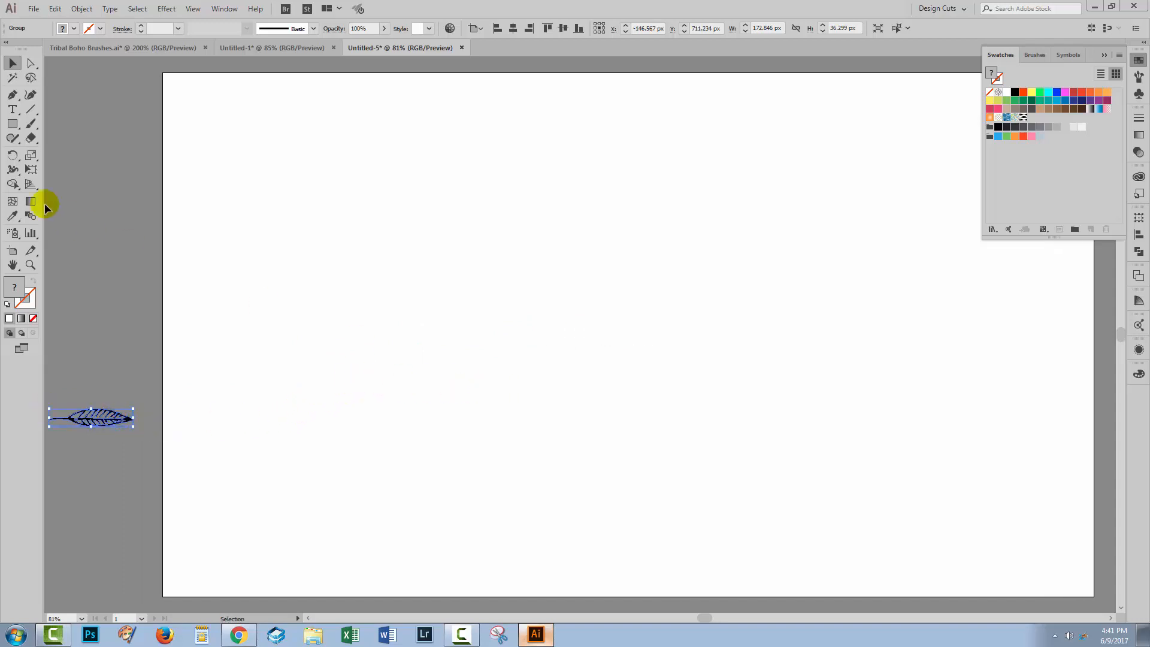
Step: Create a 1920 x 1080 px rectangle and centre it horizontally and vertically on the artboard
{"action": "left_click", "coordinate": [12, 124]}
{"action": "left_click", "coordinate": [468, 261]}
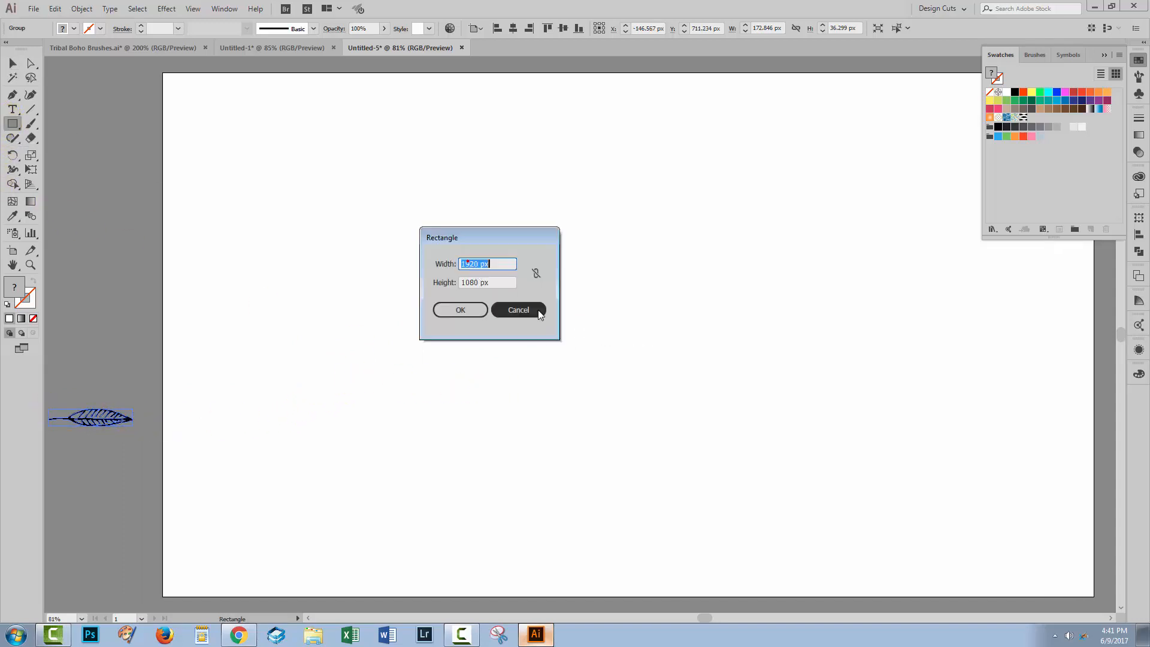
{"action": "left_click", "coordinate": [477, 319]}
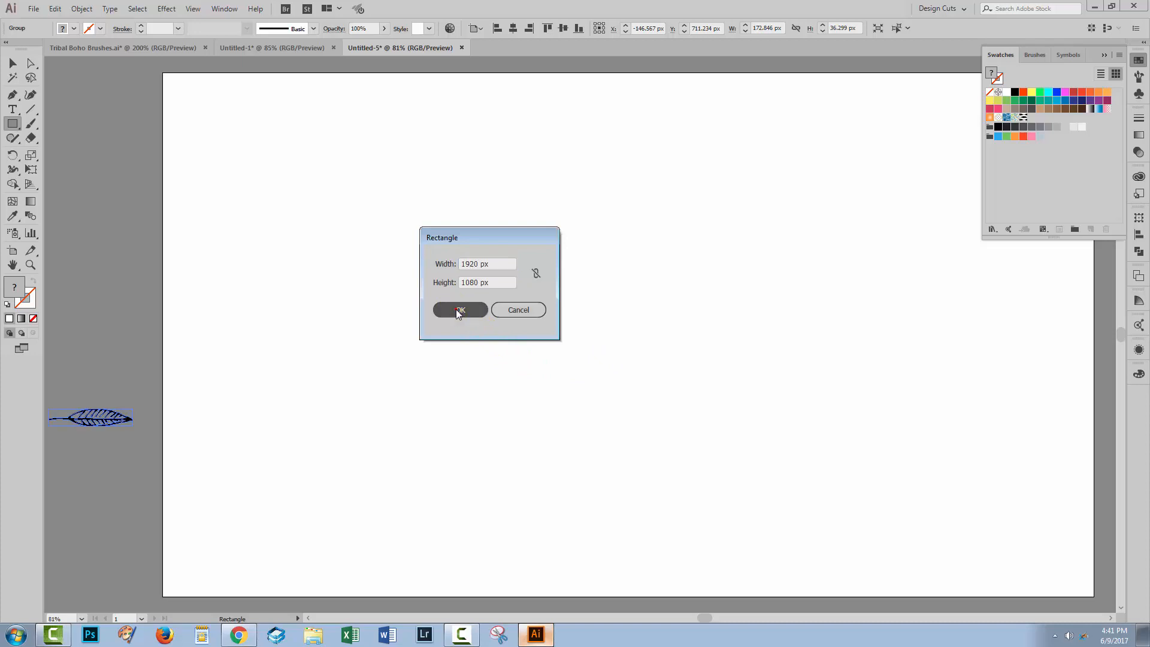
{"action": "left_click", "coordinate": [514, 28]}
{"action": "left_click", "coordinate": [563, 28]}
Step: Fill the rectangle with the New Pattern leaf swatch, deselect it and collapse the swatches
{"action": "left_click", "coordinate": [62, 287]}
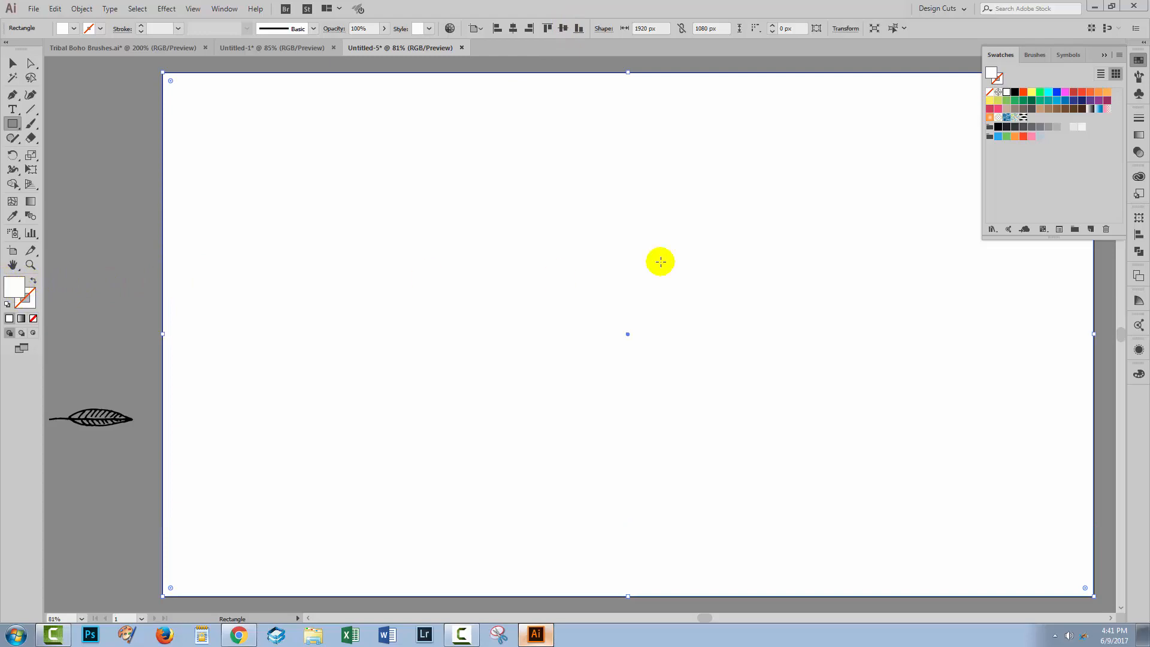
{"action": "left_click", "coordinate": [1024, 118]}
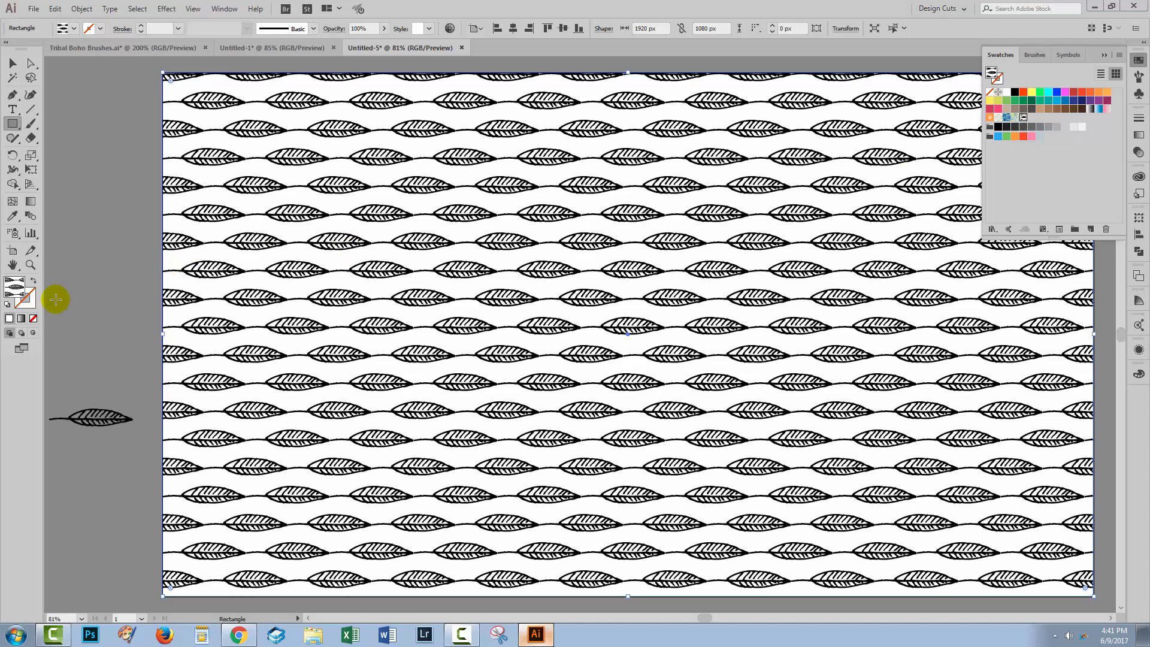
{"action": "left_click", "coordinate": [10, 64]}
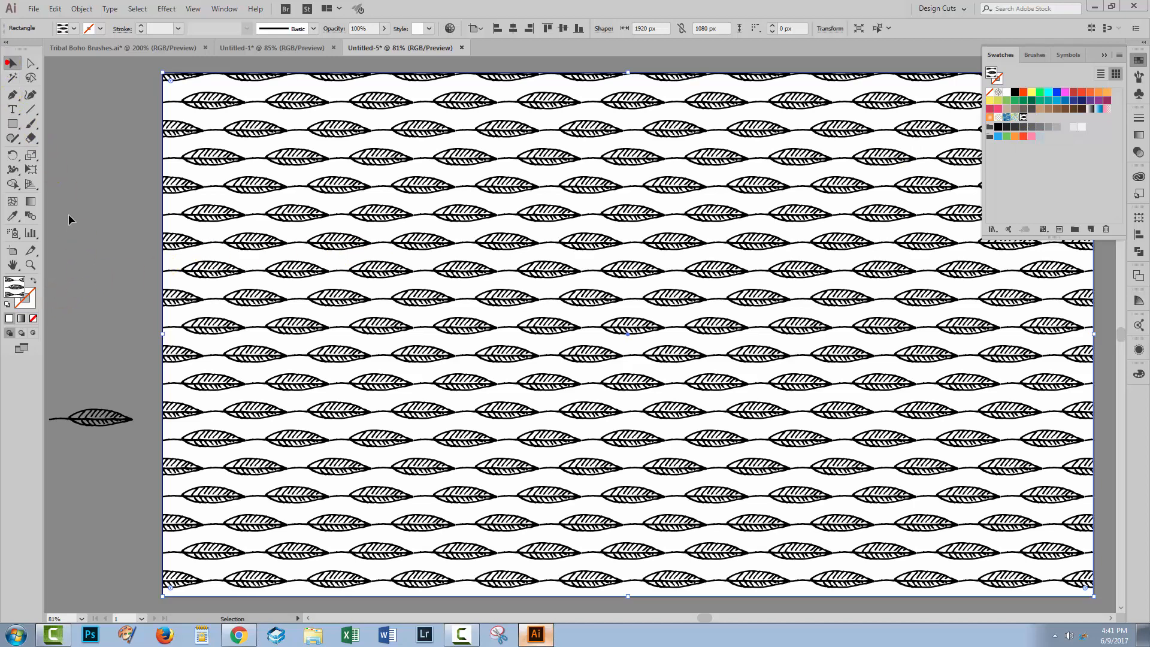
{"action": "left_click", "coordinate": [71, 223]}
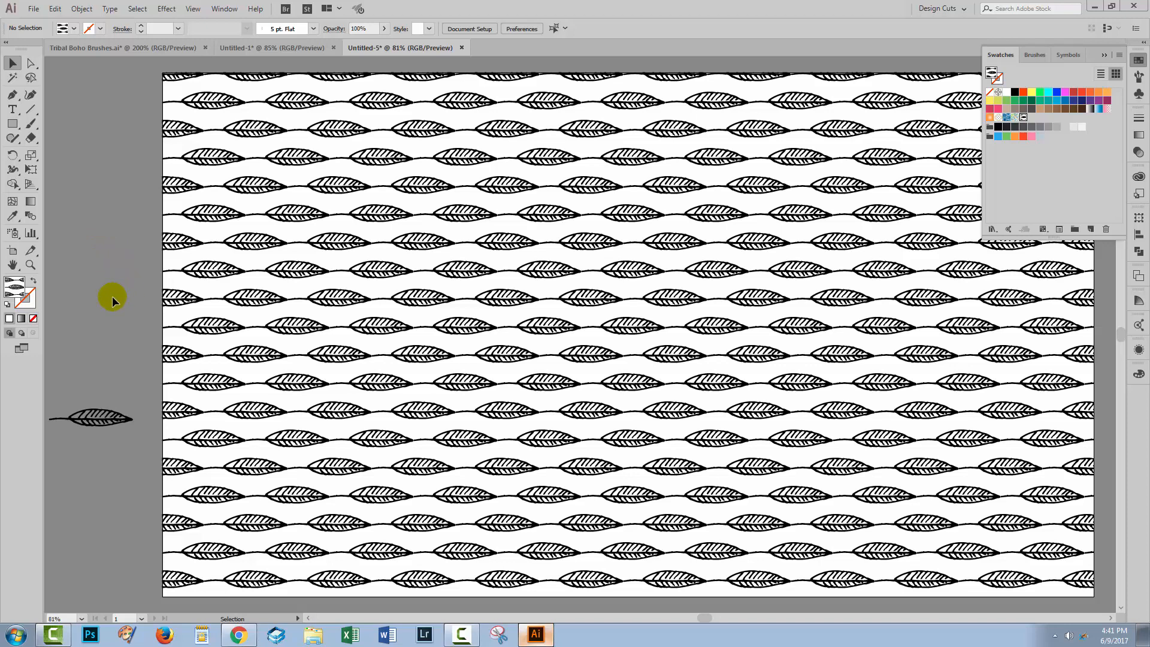
{"action": "left_click", "coordinate": [1105, 56]}
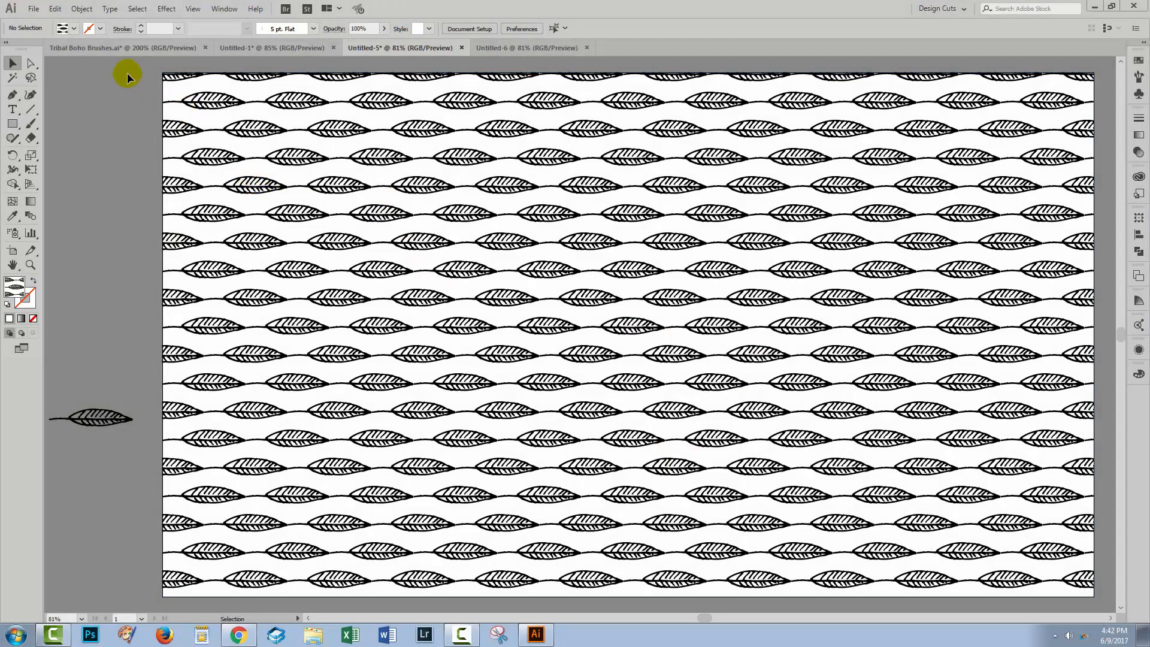
Step: In the Tribal Boho Brushes document, place the circles-and-stripes pattern brush artwork beside the artboard, copy it and remove it
{"action": "left_click", "coordinate": [85, 48]}
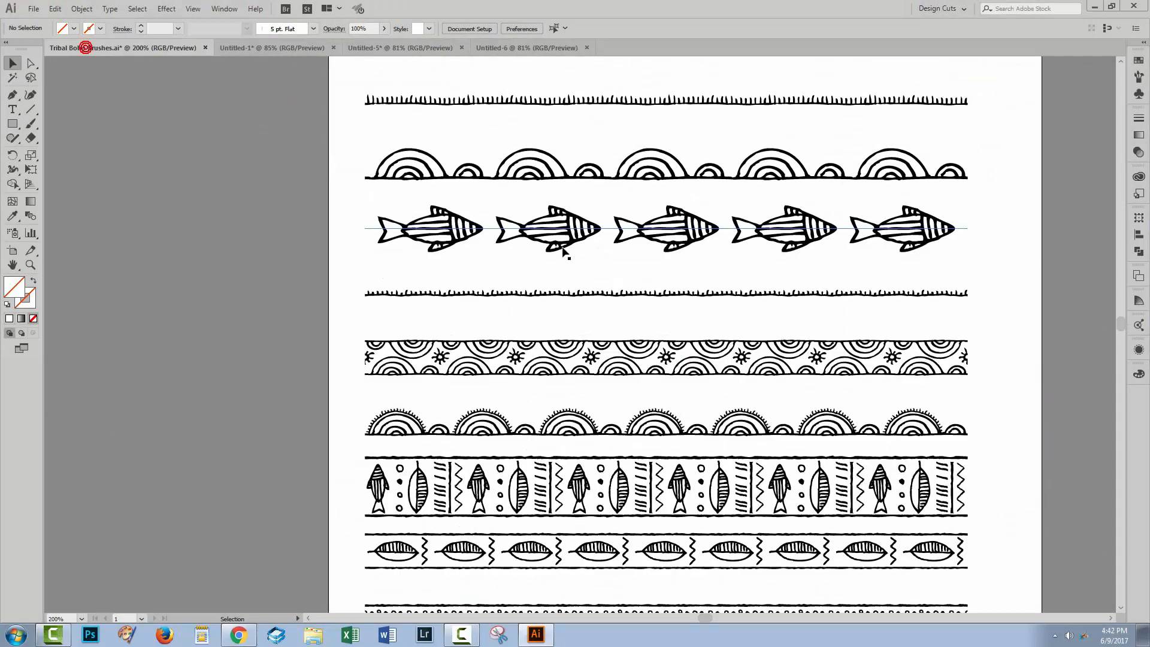
{"action": "left_click", "coordinate": [1139, 77]}
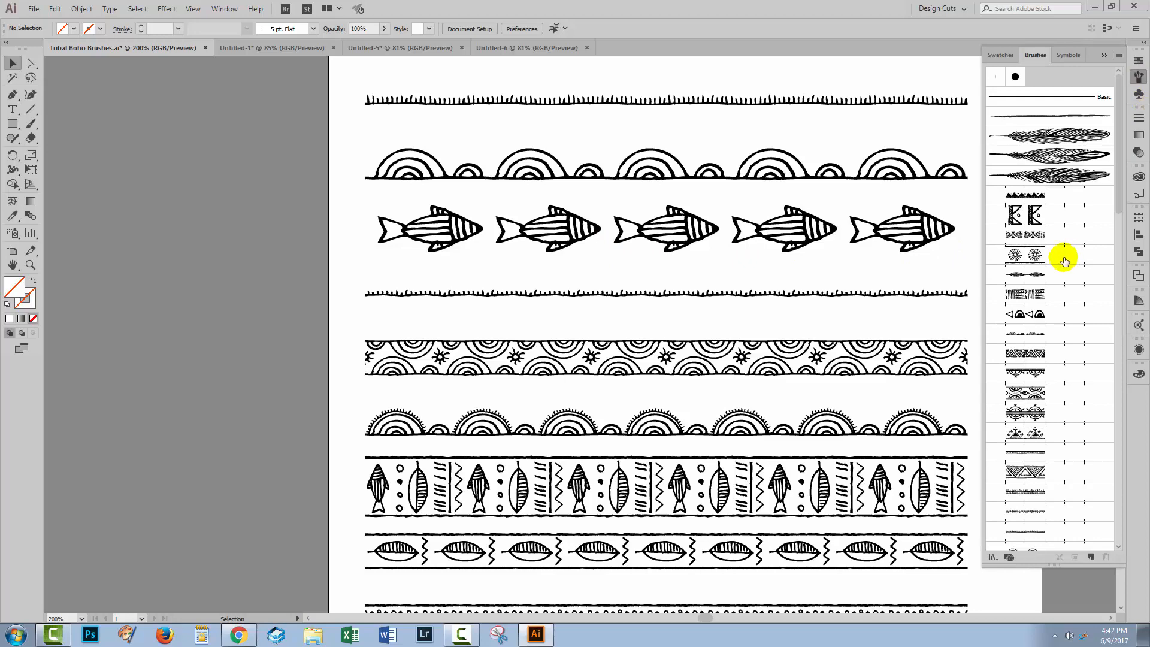
{"action": "left_click", "coordinate": [1033, 294]}
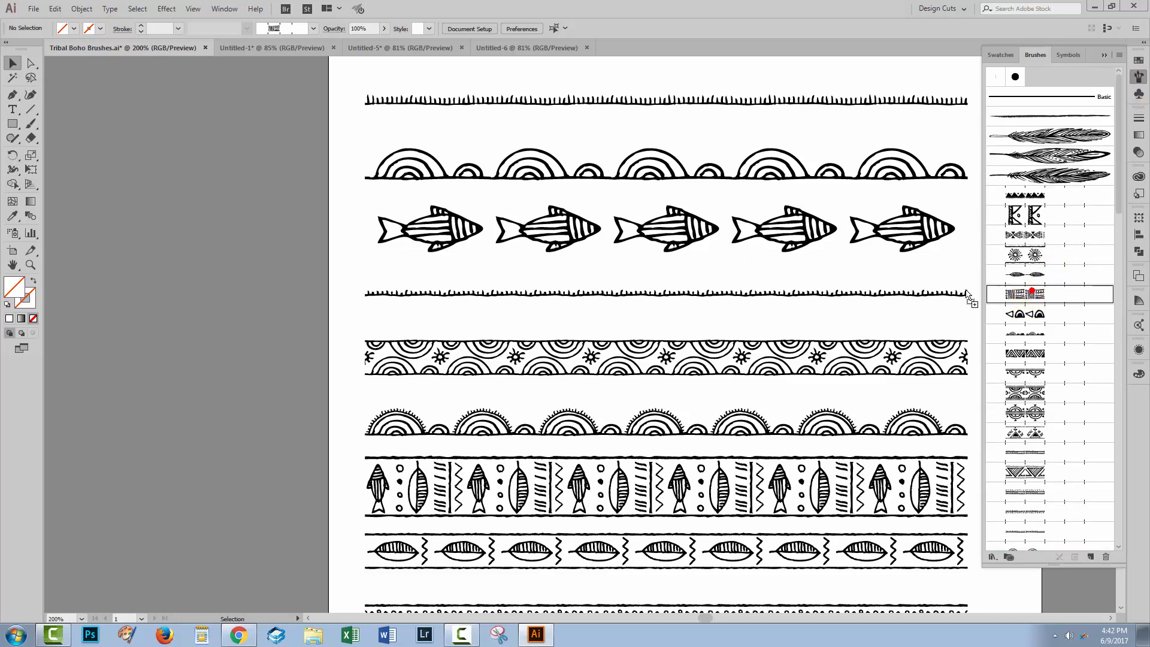
{"action": "left_click_drag", "start_coordinate": [171, 250], "coordinate": [178, 246]}
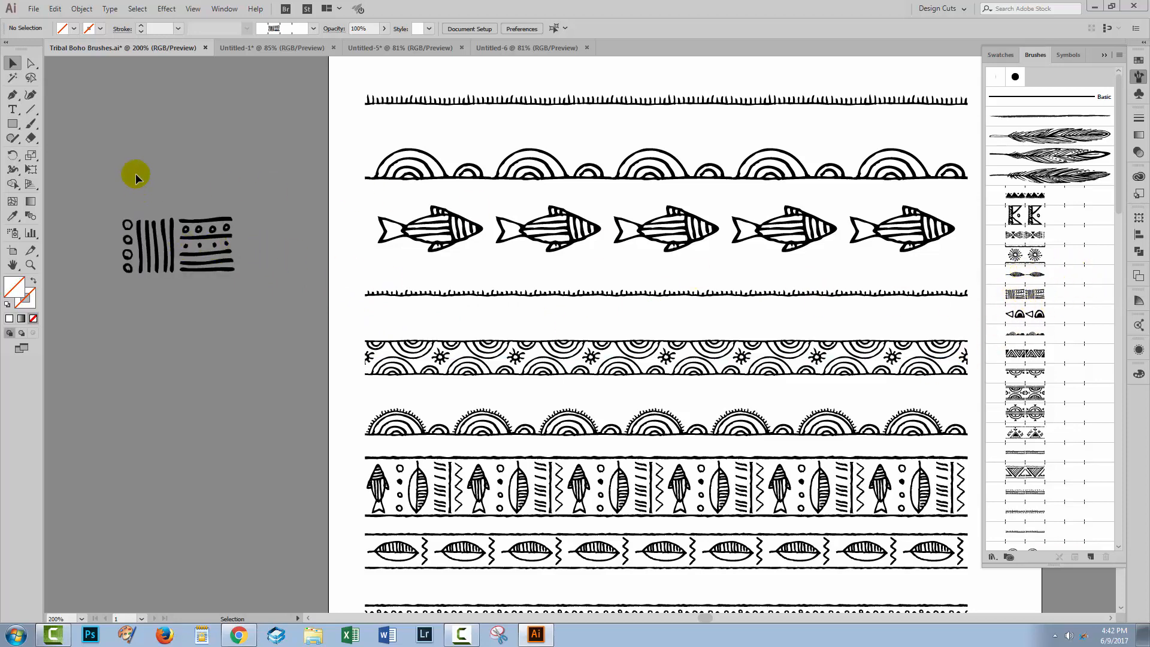
{"action": "left_click_drag", "start_coordinate": [124, 205], "coordinate": [230, 296]}
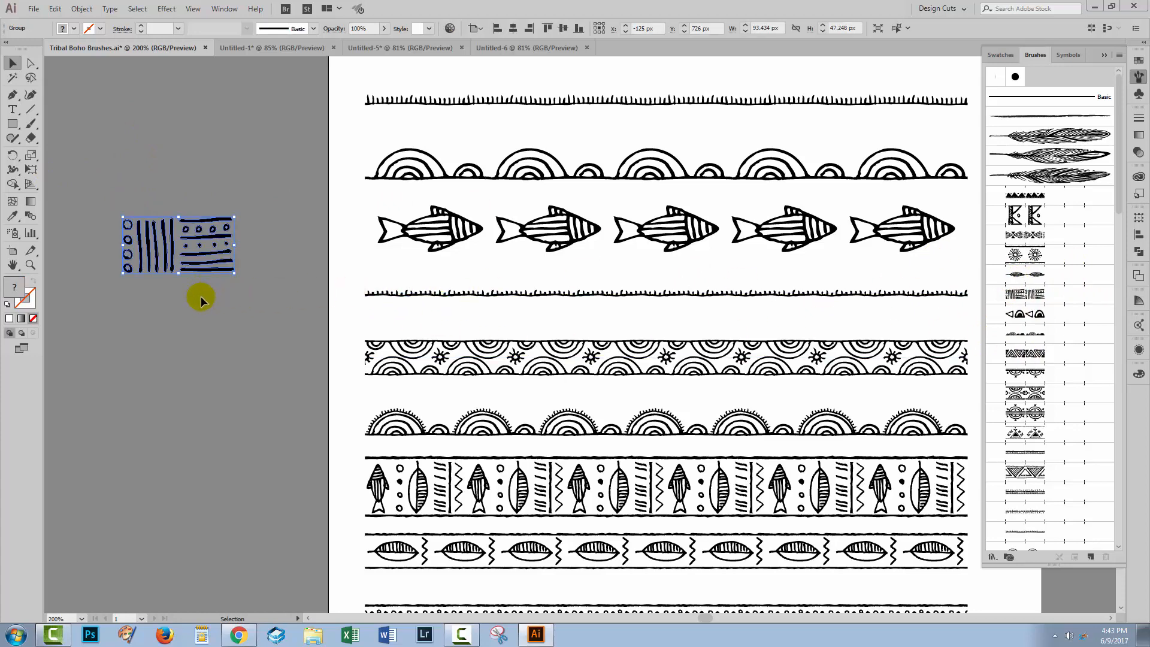
{"action": "key", "text": "Delete"}
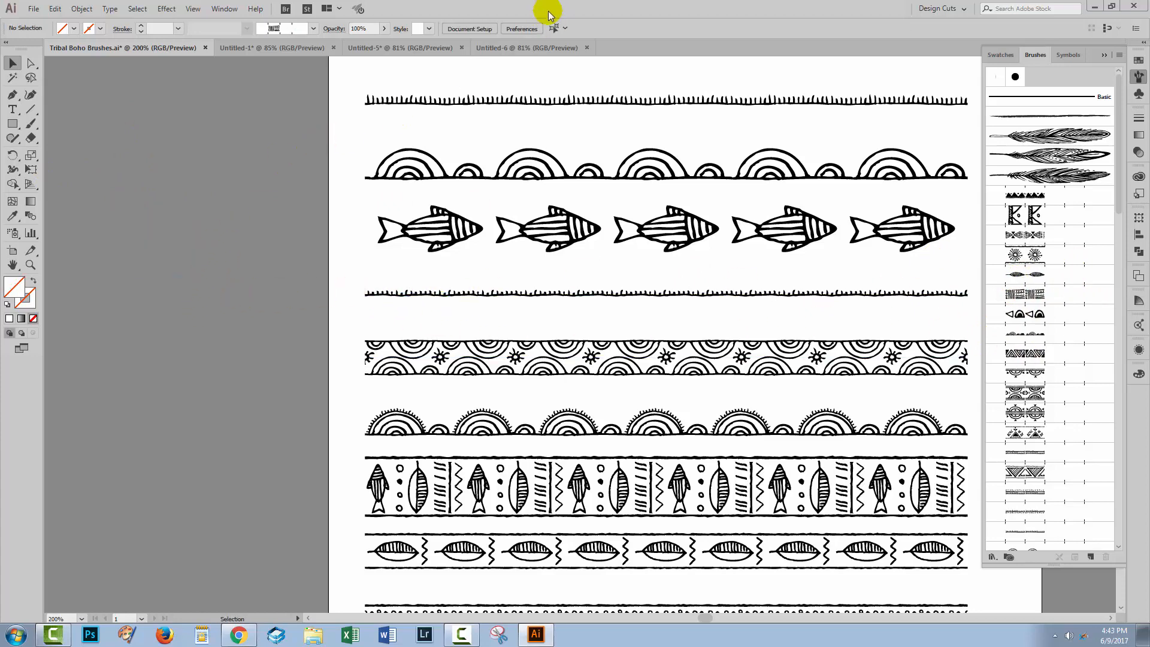
Step: Paste the circles-and-stripes artwork into the Untitled-6 document, enlarge the view around it and deselect it
{"action": "left_click", "coordinate": [521, 47]}
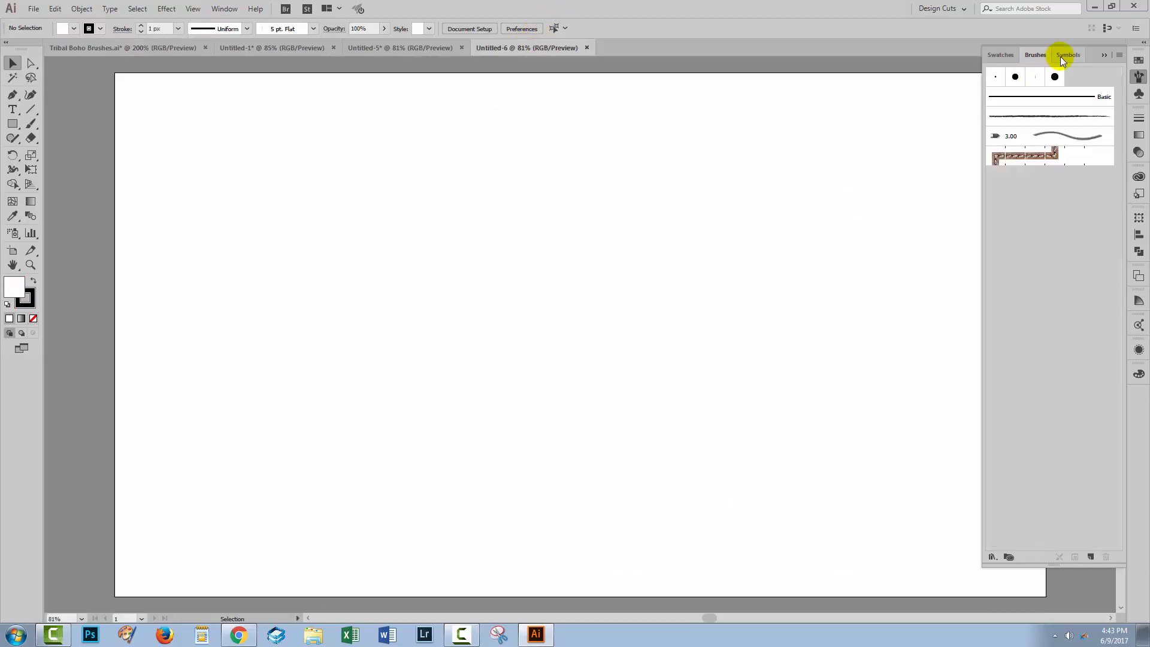
{"action": "left_click", "coordinate": [1104, 54]}
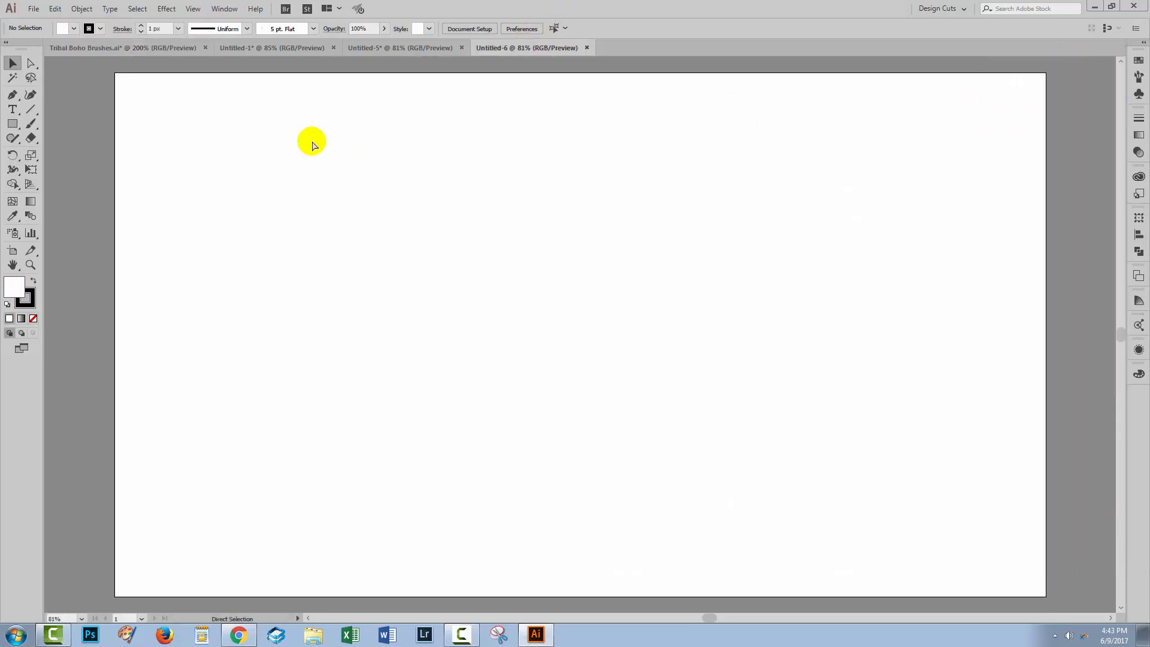
{"action": "key", "text": "ctrl+v"}
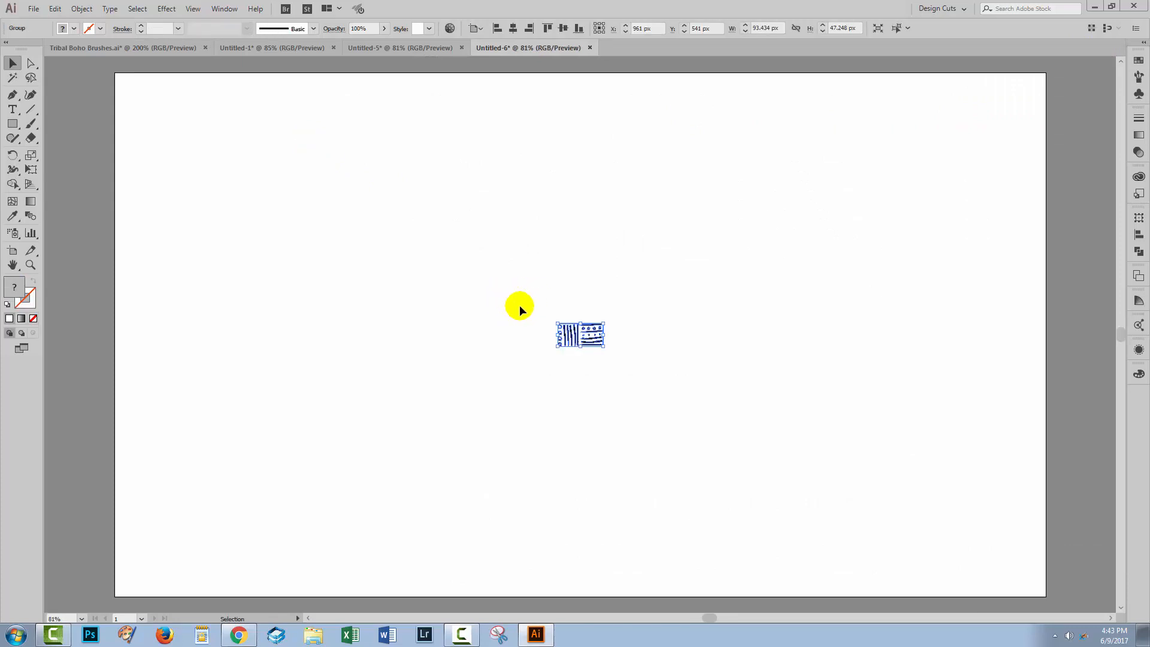
{"action": "key", "text": "z"}
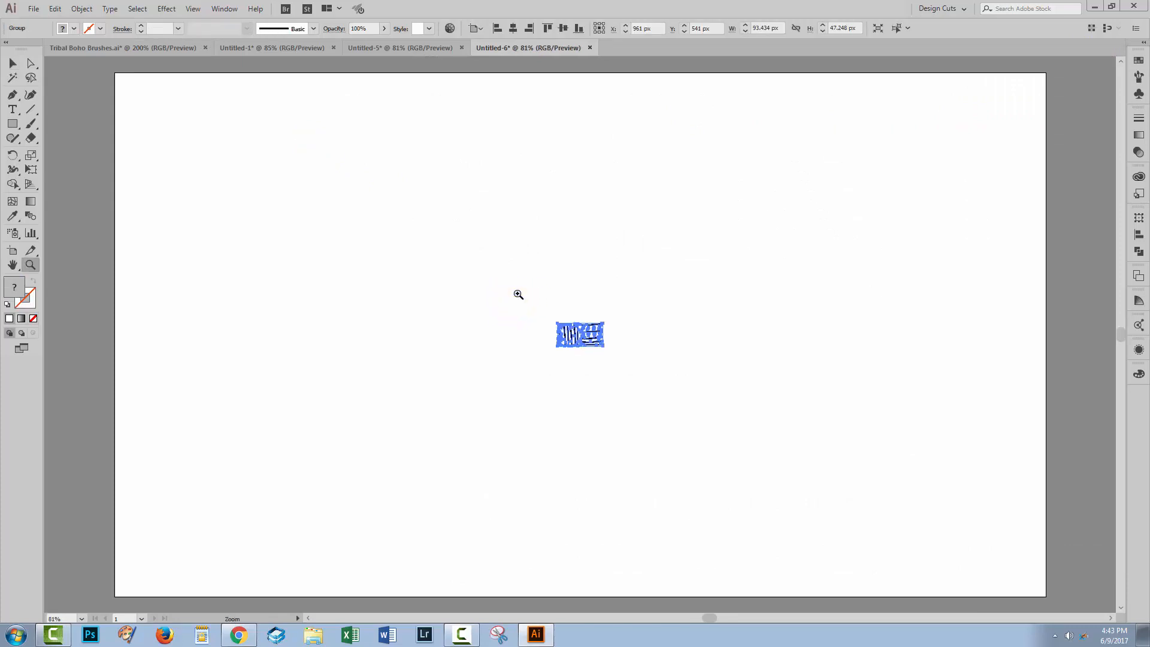
{"action": "left_click_drag", "start_coordinate": [517, 293], "coordinate": [659, 438]}
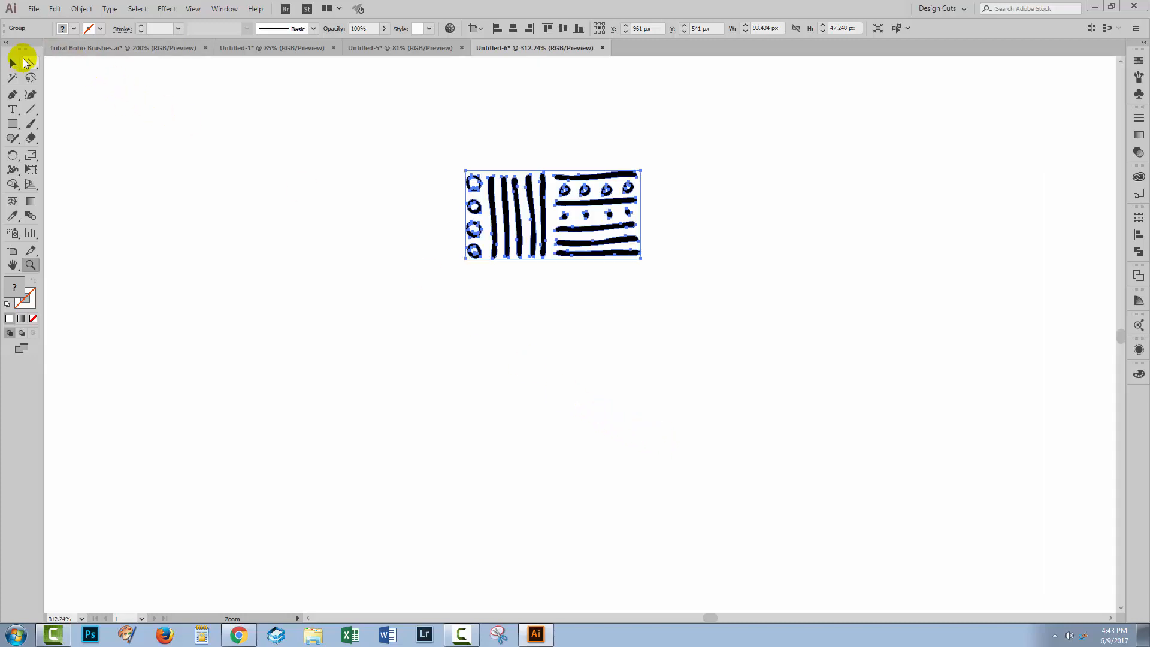
{"action": "left_click", "coordinate": [12, 63]}
{"action": "left_click", "coordinate": [448, 344]}
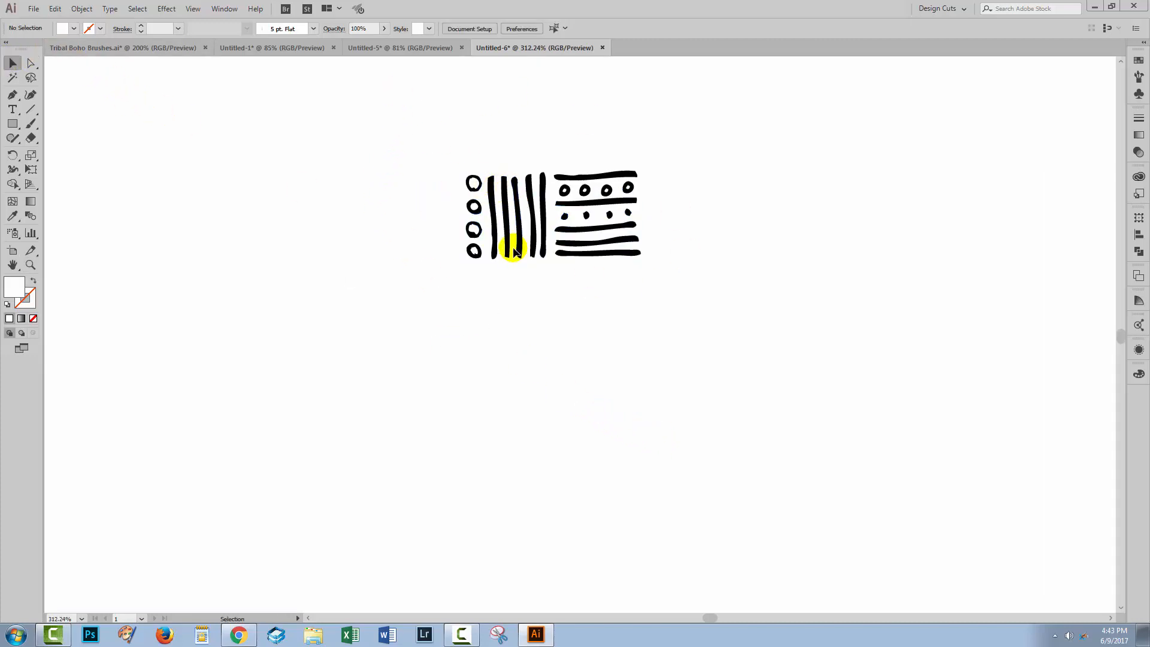
Step: Duplicate the circles-and-stripes group directly below the original and rotate the copy 180°
{"action": "left_click_drag", "start_coordinate": [429, 151], "coordinate": [681, 302]}
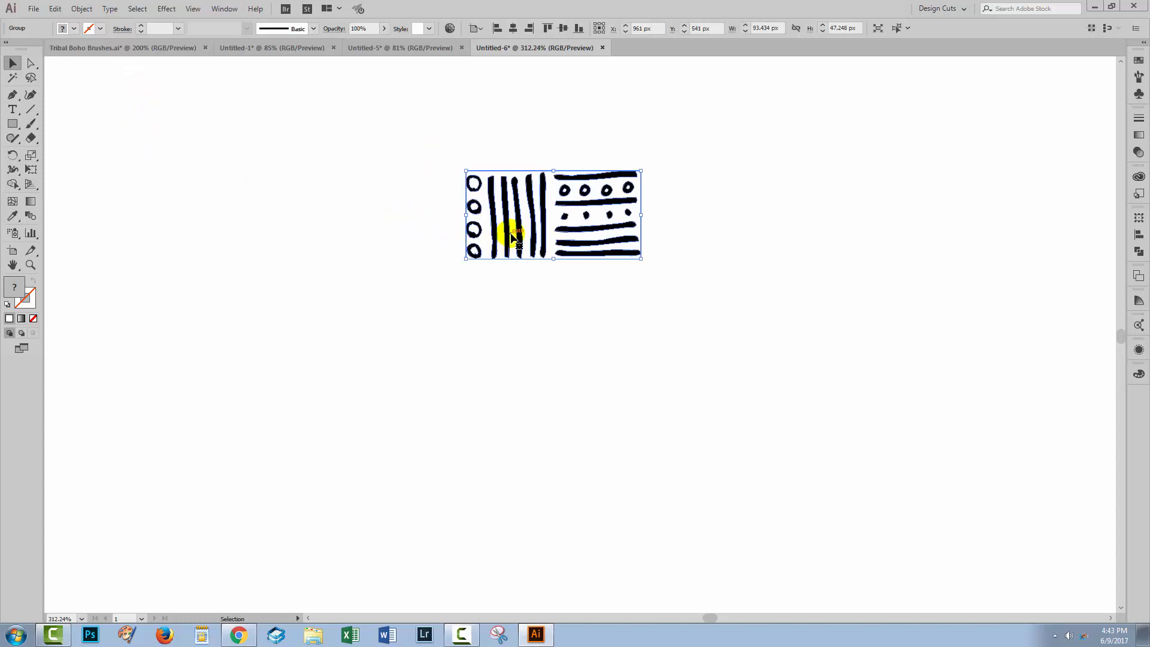
{"action": "left_click_drag", "start_coordinate": [507, 234], "coordinate": [640, 278]}
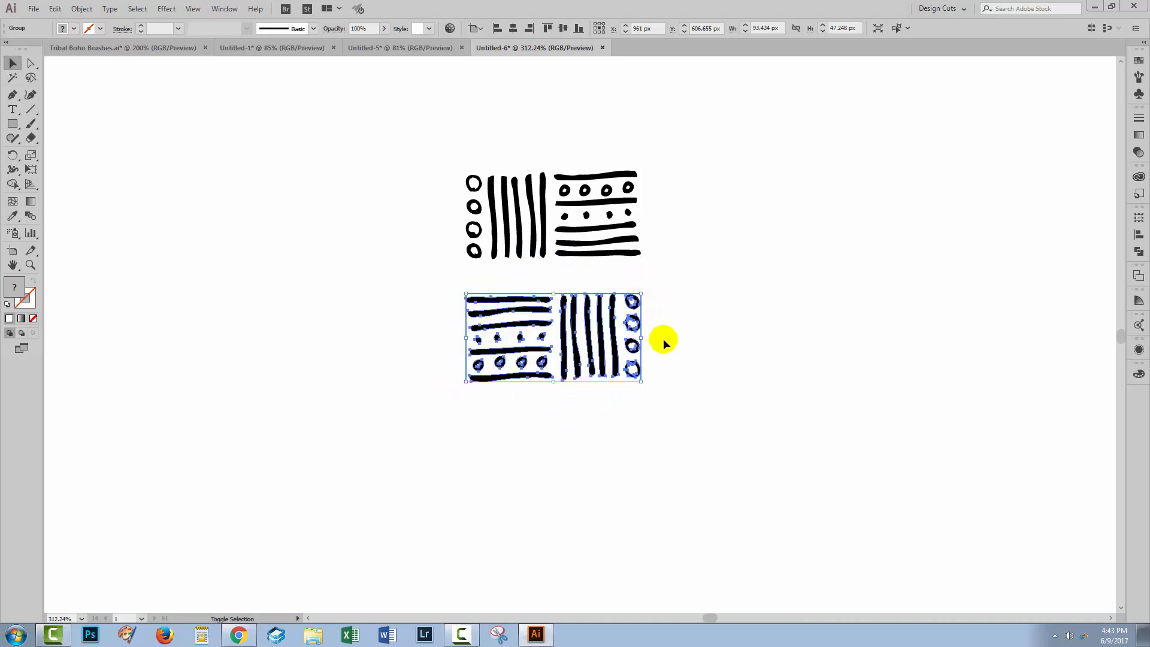
Step: Move the rotated circles-and-stripes copy up so it sits close beneath the original group, and deselect it
{"action": "left_click", "coordinate": [658, 420]}
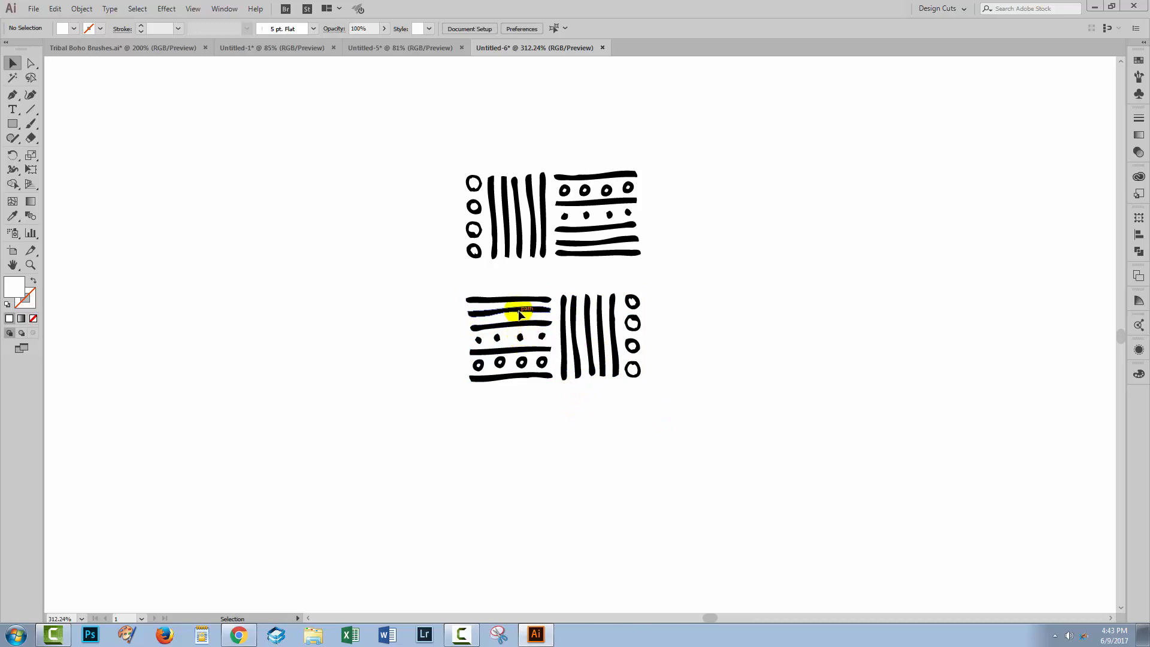
{"action": "left_click_drag", "start_coordinate": [519, 315], "coordinate": [517, 285]}
{"action": "left_click", "coordinate": [657, 426]}
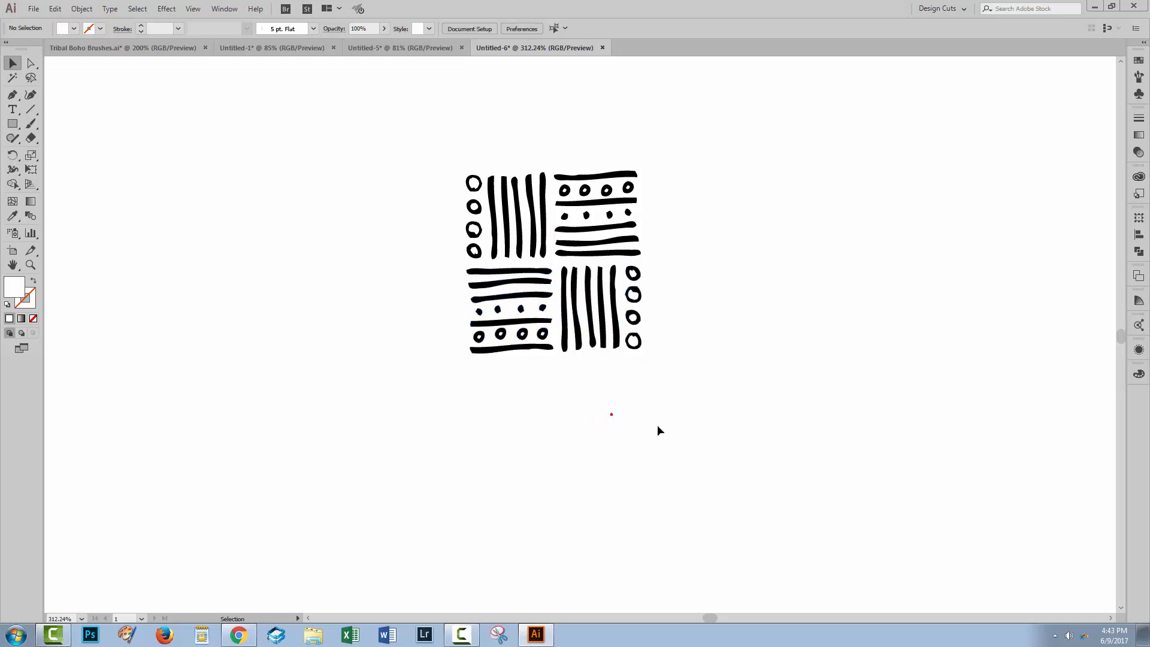
Step: Align the two circles-and-stripes groups on their horizontal centers, using the lower group as the key object
{"action": "left_click_drag", "start_coordinate": [694, 425], "coordinate": [463, 147]}
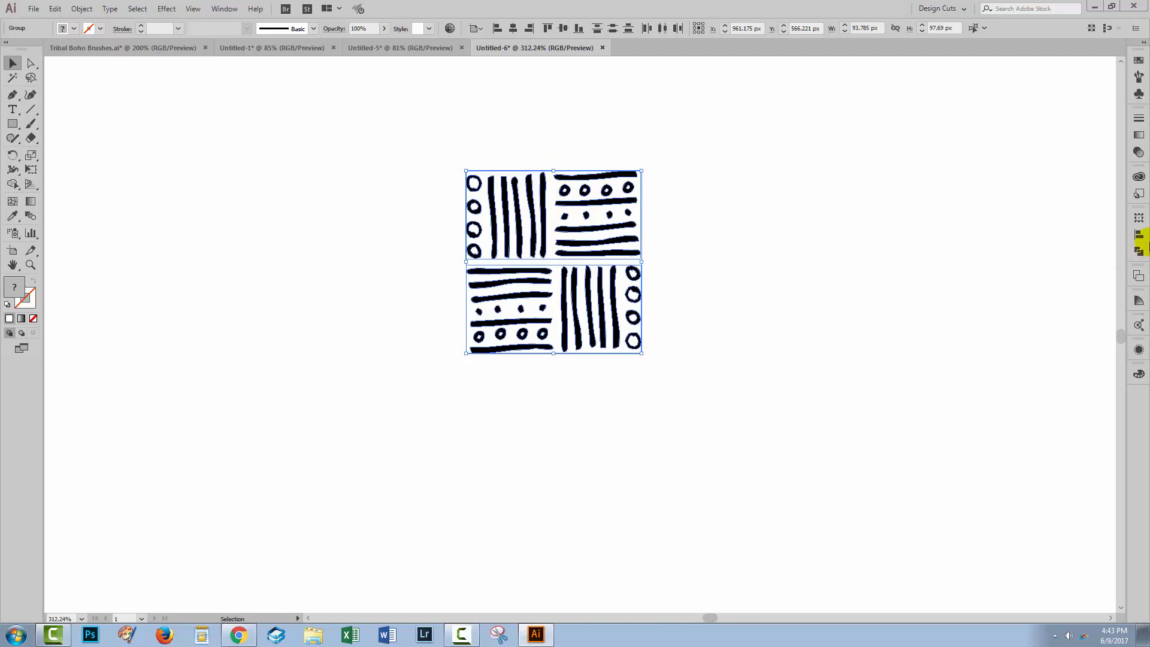
{"action": "left_click", "coordinate": [1141, 238]}
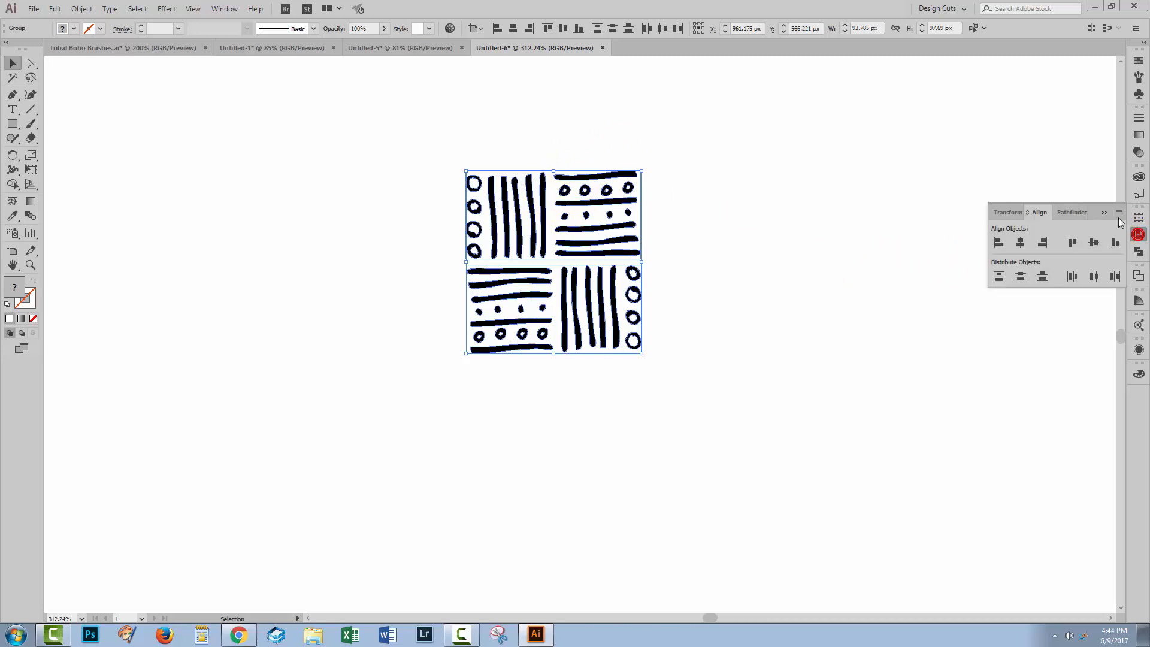
{"action": "left_click", "coordinate": [1118, 212]}
{"action": "left_click", "coordinate": [1055, 217]}
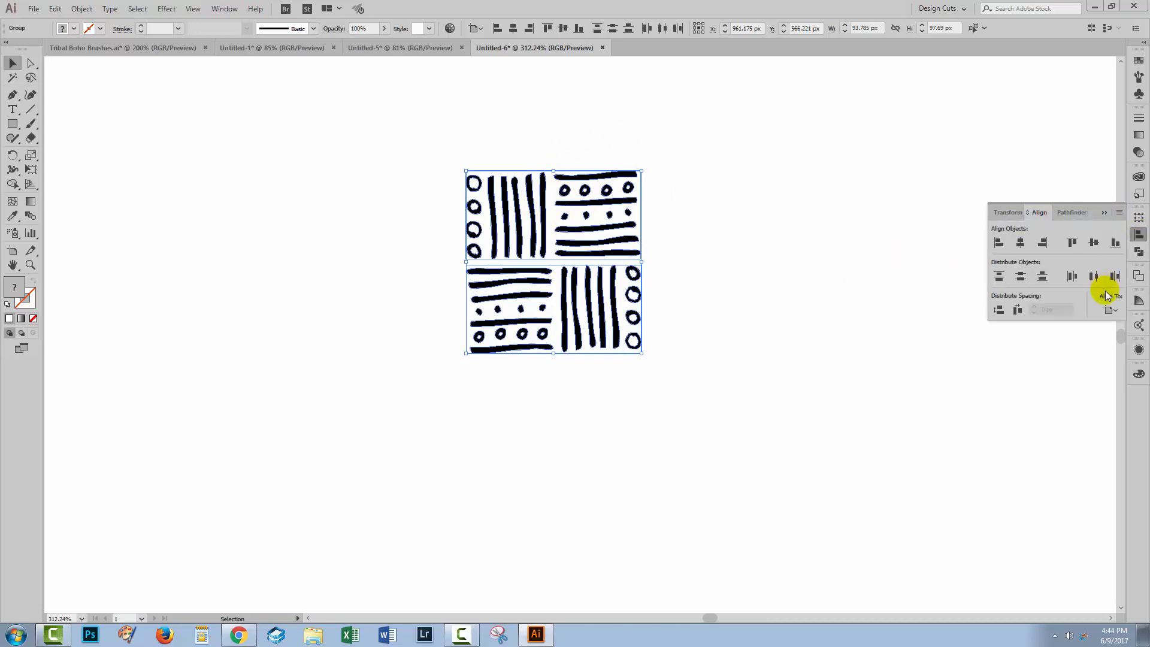
{"action": "left_click", "coordinate": [1110, 310]}
{"action": "left_click", "coordinate": [1095, 336]}
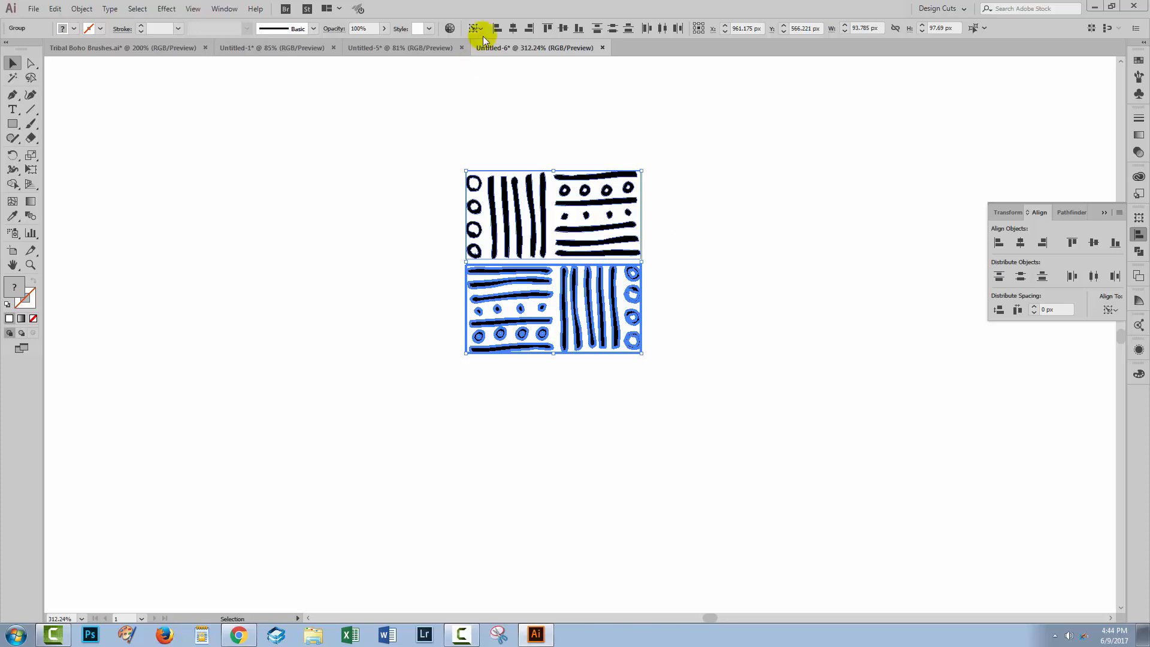
{"action": "left_click", "coordinate": [512, 31]}
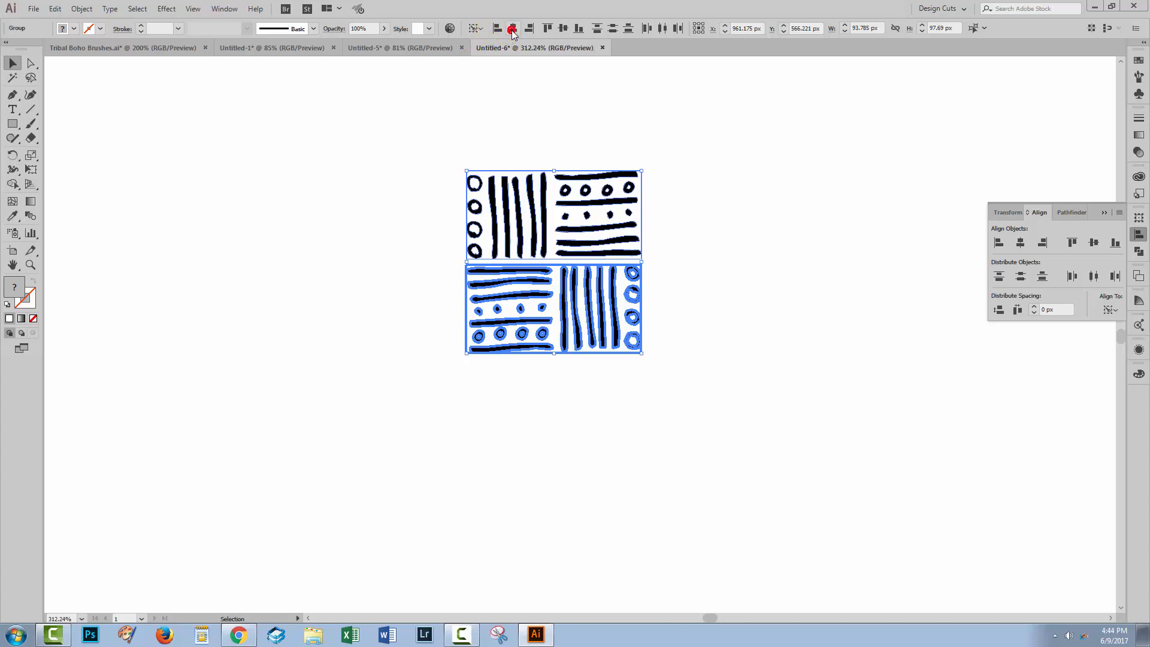
{"action": "left_click", "coordinate": [713, 310]}
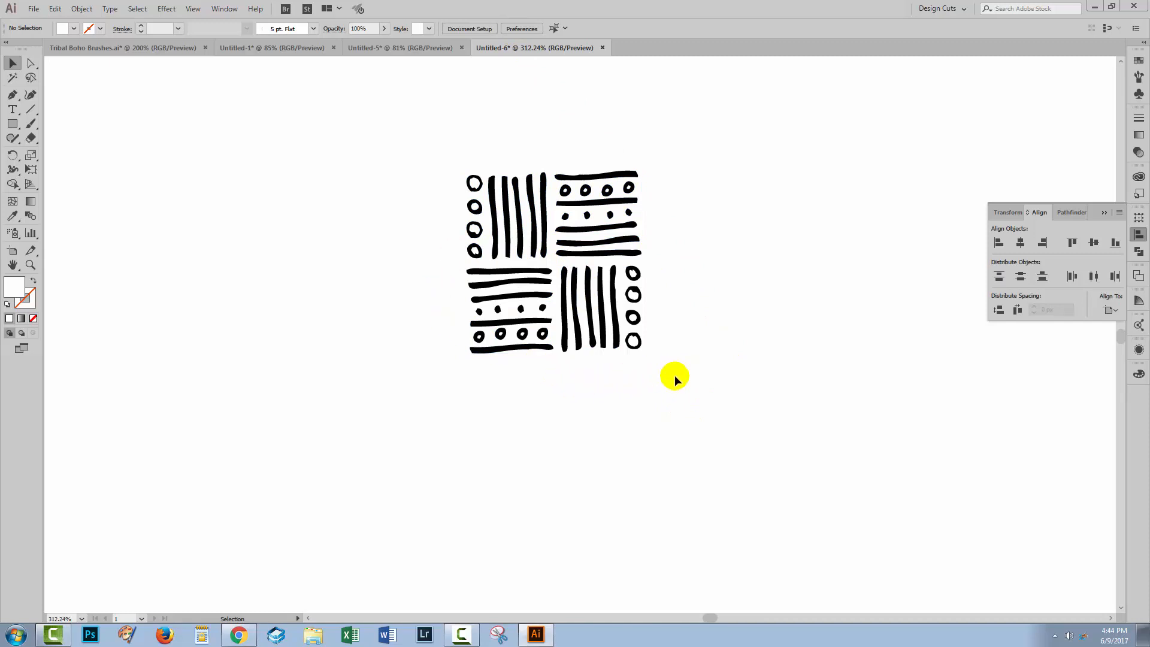
Step: Make a pattern from both circles-and-stripes groups and dismiss the new-pattern notice
{"action": "left_click_drag", "start_coordinate": [709, 410], "coordinate": [360, 110]}
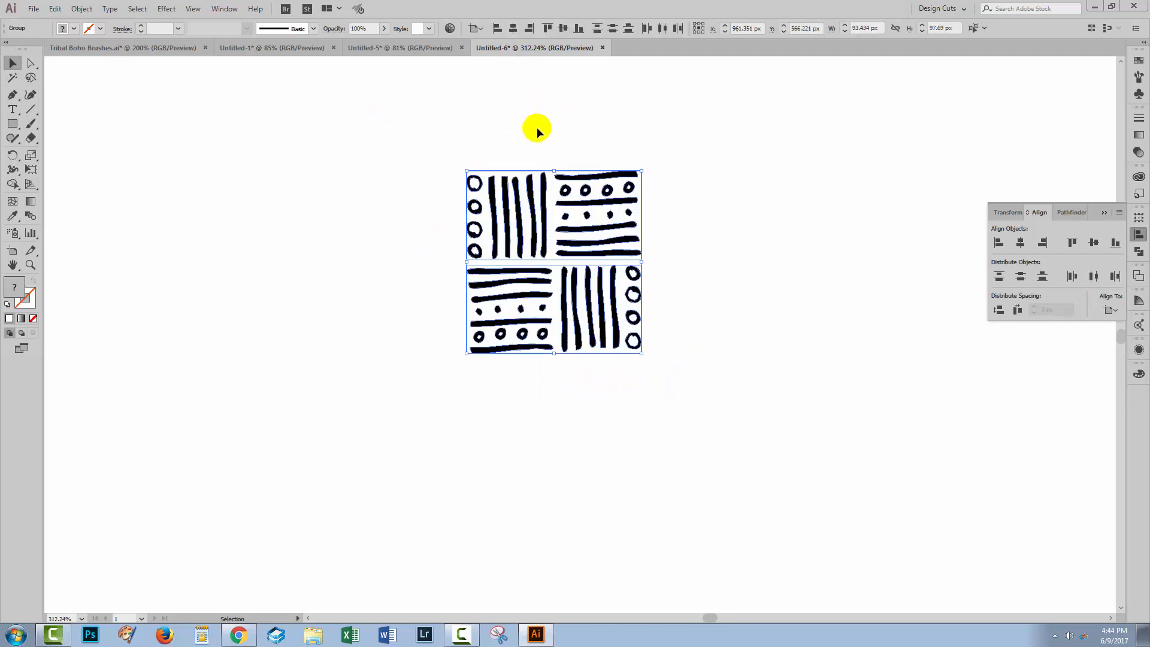
{"action": "left_click", "coordinate": [82, 9]}
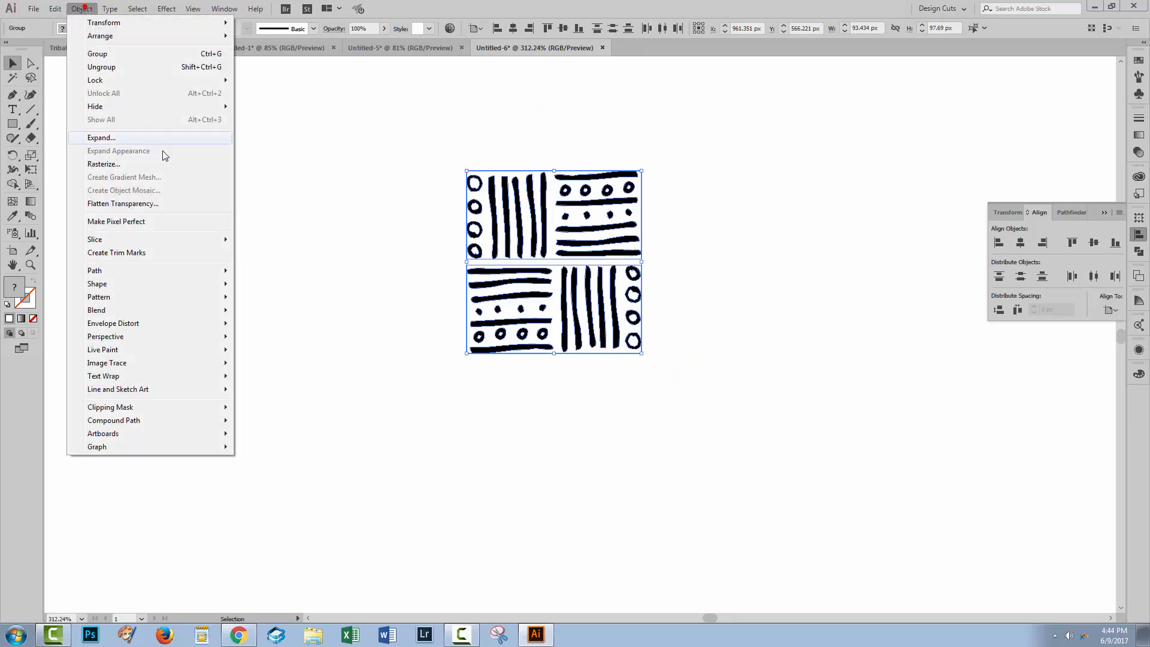
{"action": "mouse_move", "coordinate": [147, 297]}
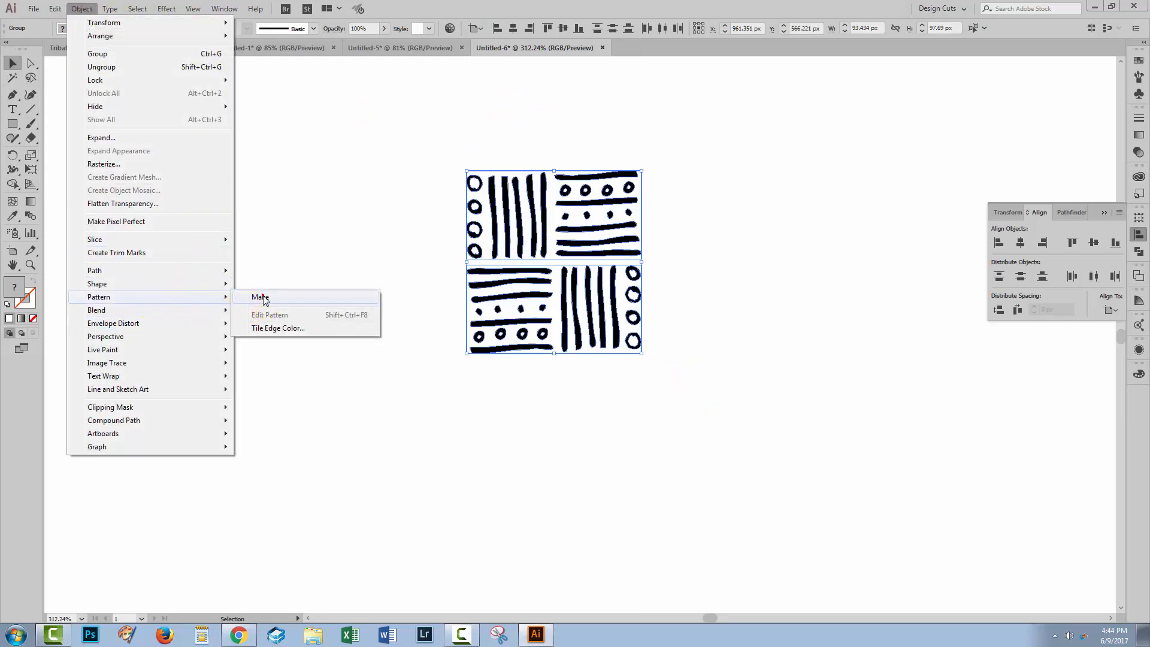
{"action": "left_click", "coordinate": [260, 298]}
{"action": "left_click", "coordinate": [691, 342]}
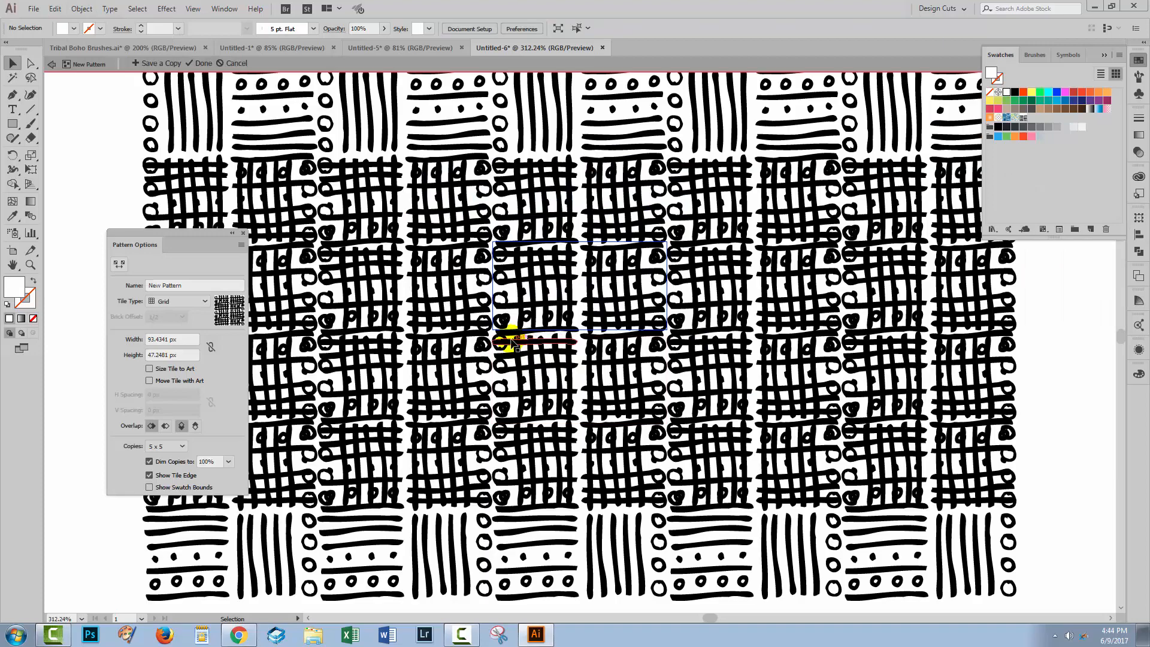
{"action": "left_click", "coordinate": [298, 316]}
Step: Lock the pattern tile's proportions and try widths of 120 px and 130 px
{"action": "left_click", "coordinate": [210, 347]}
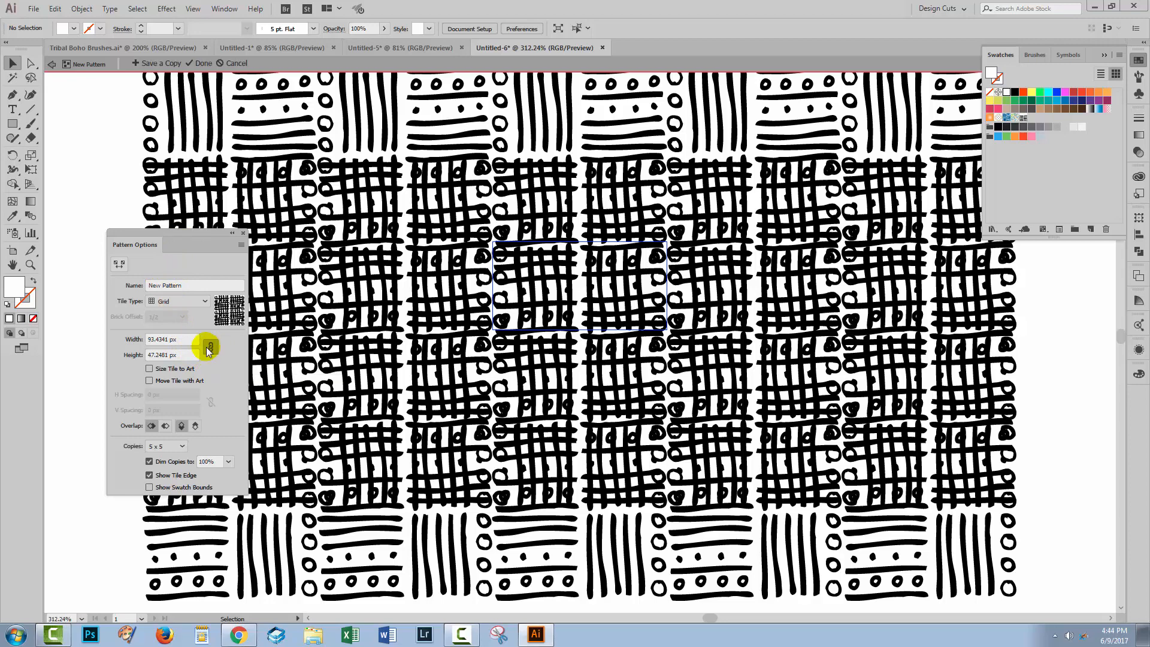
{"action": "left_click", "coordinate": [169, 339]}
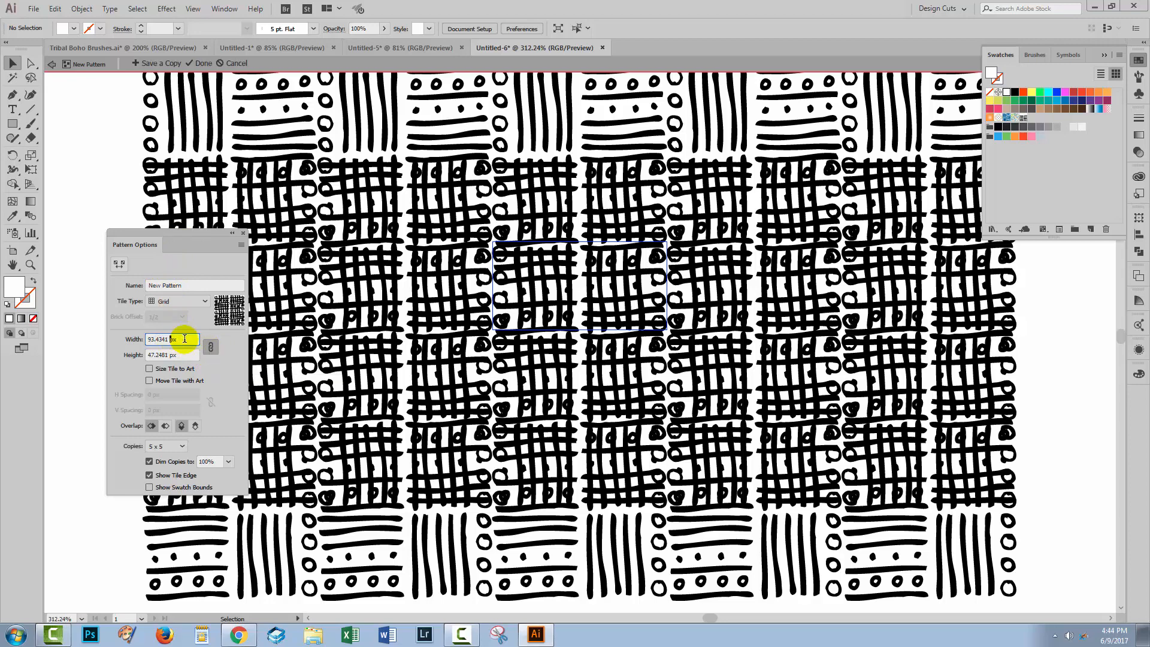
{"action": "type", "text": "120"}
{"action": "key", "text": "Return"}
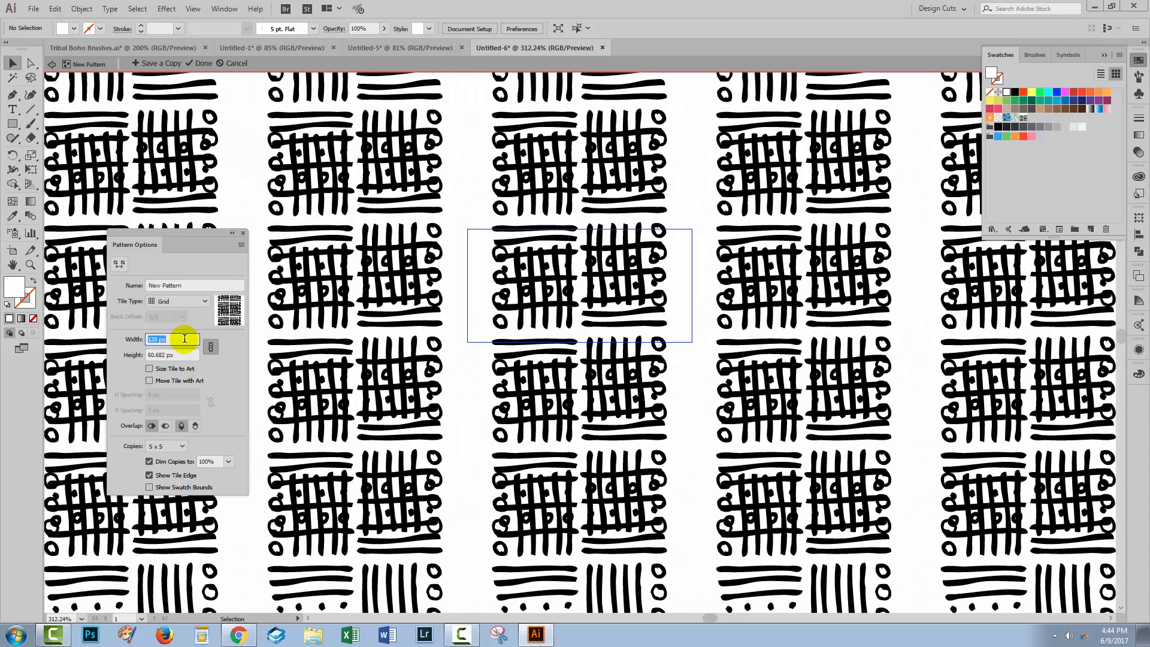
{"action": "key", "text": "shift+Up"}
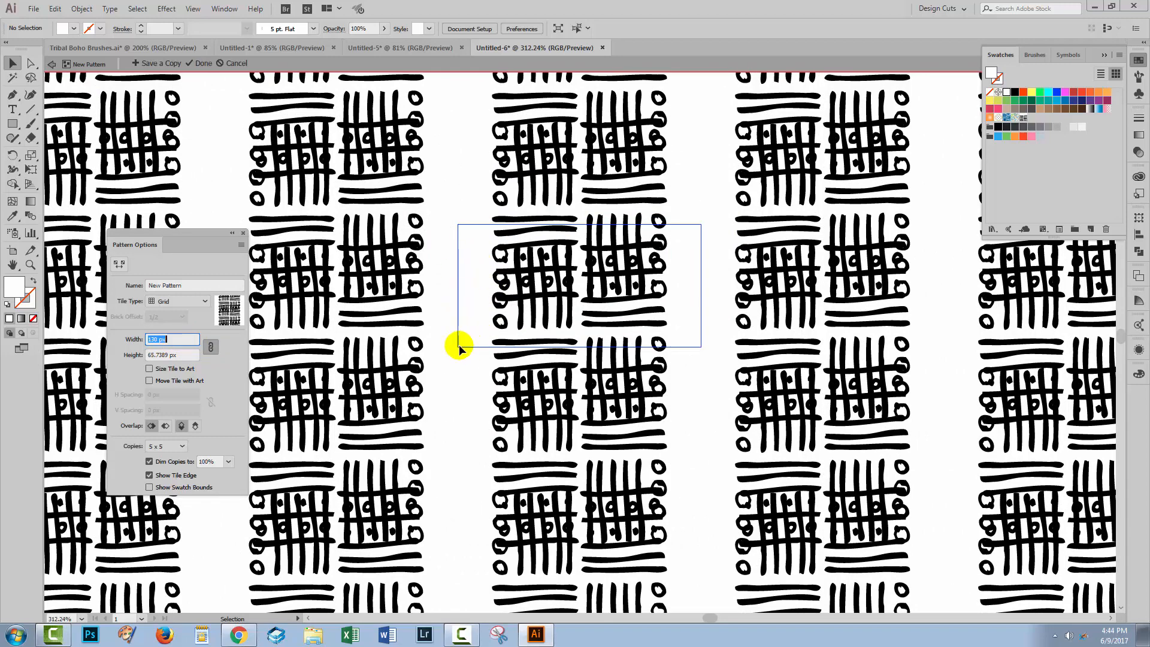
Step: Unlock the tile's proportions, set its height to 110 px and reduce it gradually to 97 px
{"action": "left_click", "coordinate": [211, 348]}
{"action": "left_click", "coordinate": [160, 354]}
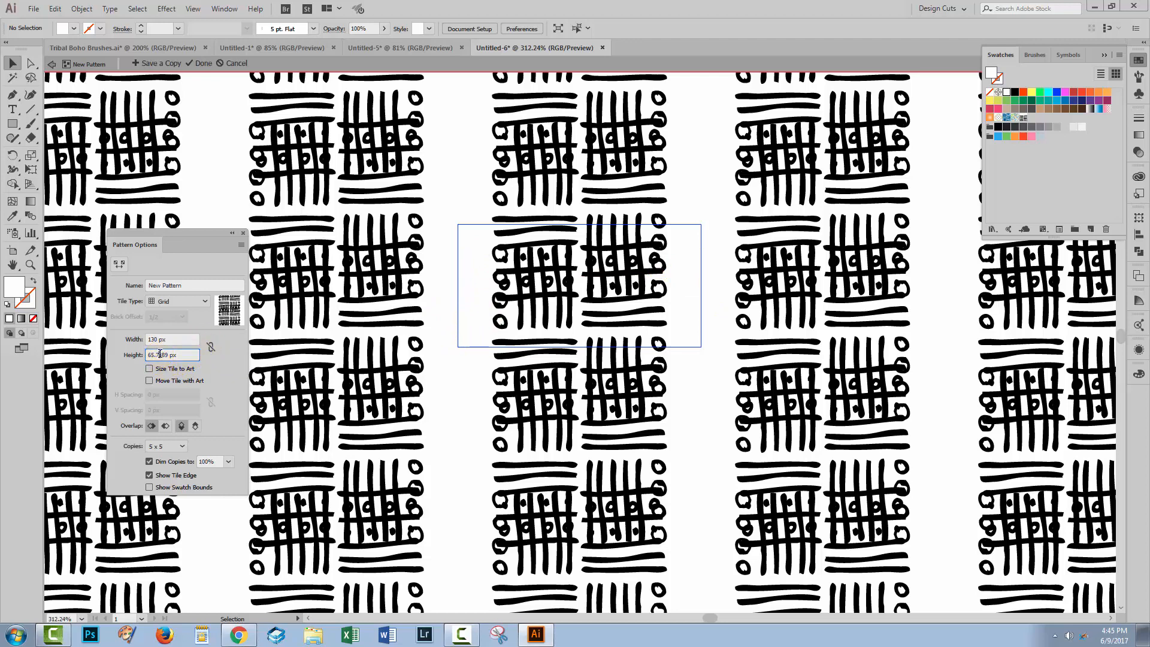
{"action": "double_click", "coordinate": [161, 353]}
{"action": "type", "text": "110"}
{"action": "key", "text": "Return"}
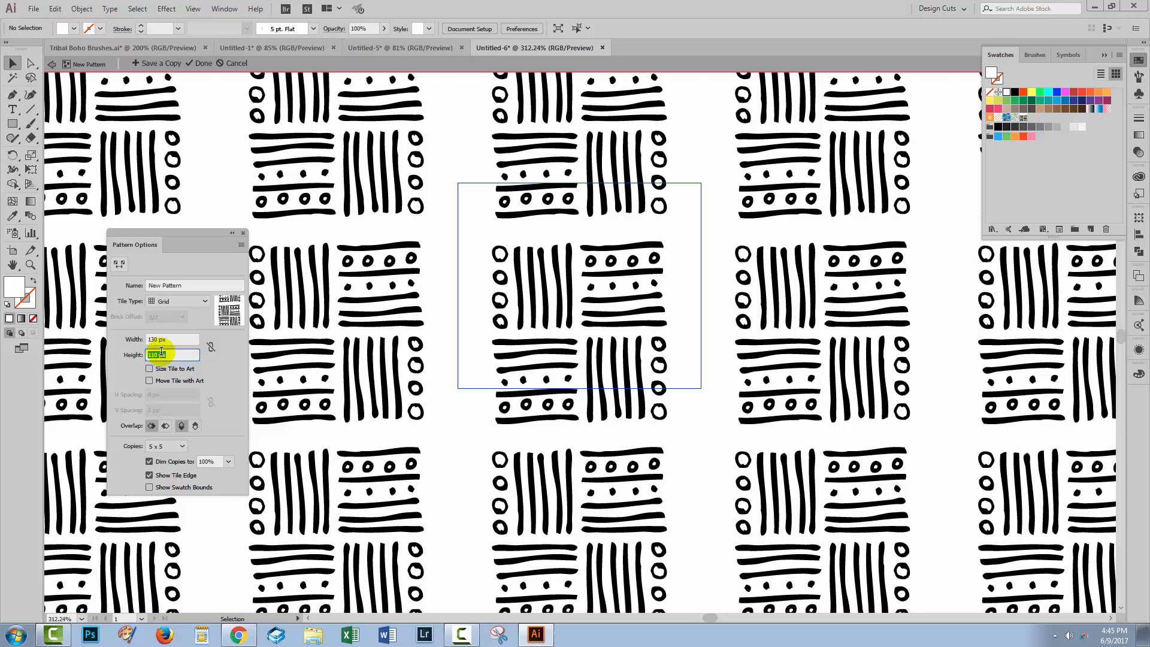
{"action": "key", "text": "Down"}
{"action": "key", "text": "Down"}
{"action": "key", "text": "Down"}
{"action": "key", "text": "Down"}
{"action": "key", "text": "Down"}
{"action": "key", "text": "Down"}
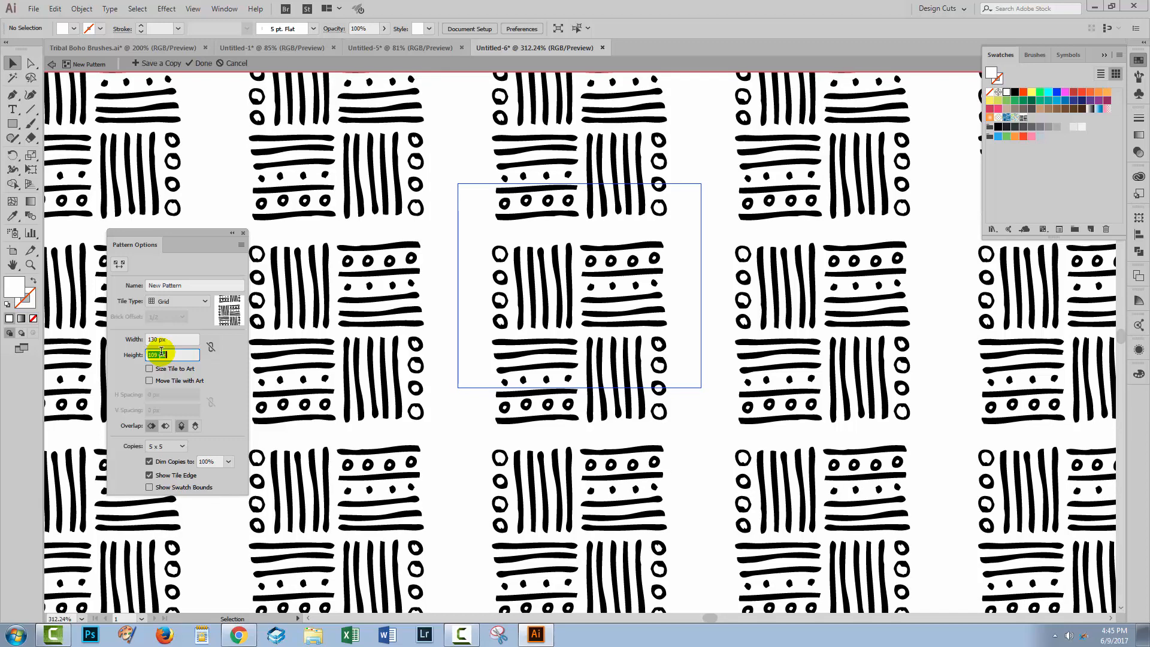
{"action": "key", "text": "Down"}
{"action": "key", "text": "Down"}
{"action": "key", "text": "Down"}
{"action": "key", "text": "Down"}
{"action": "key", "text": "Down"}
{"action": "key", "text": "Down"}
{"action": "key", "text": "Down"}
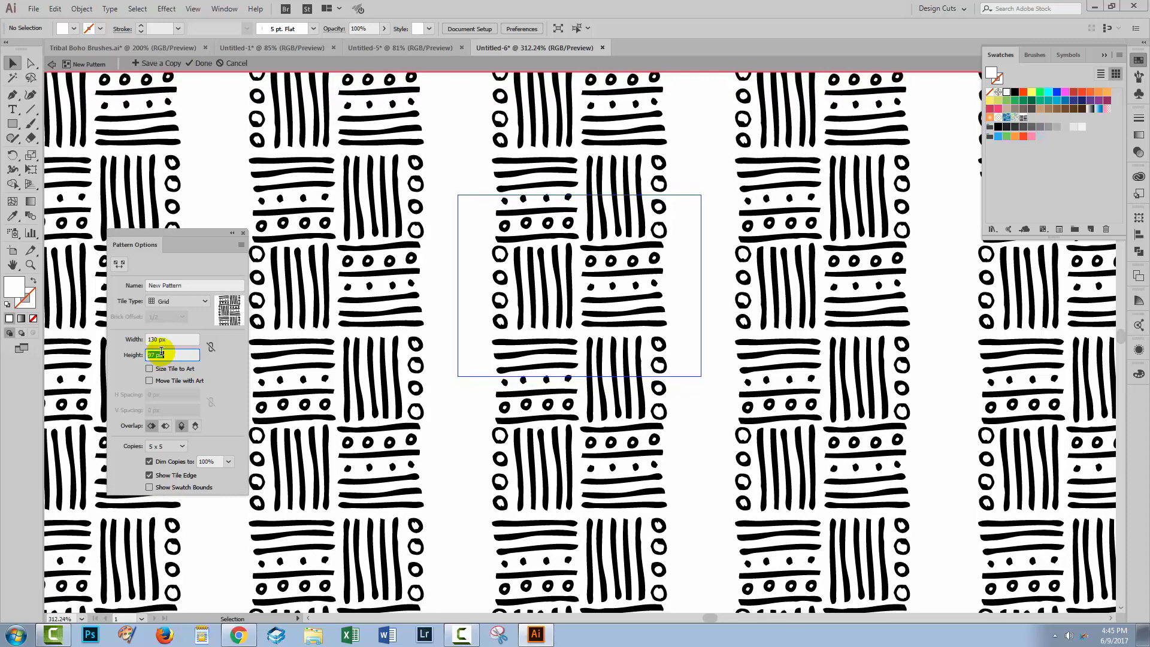
Step: Reduce the pattern tile's width gradually to 96 px until the motifs are evenly spaced
{"action": "left_click", "coordinate": [155, 340]}
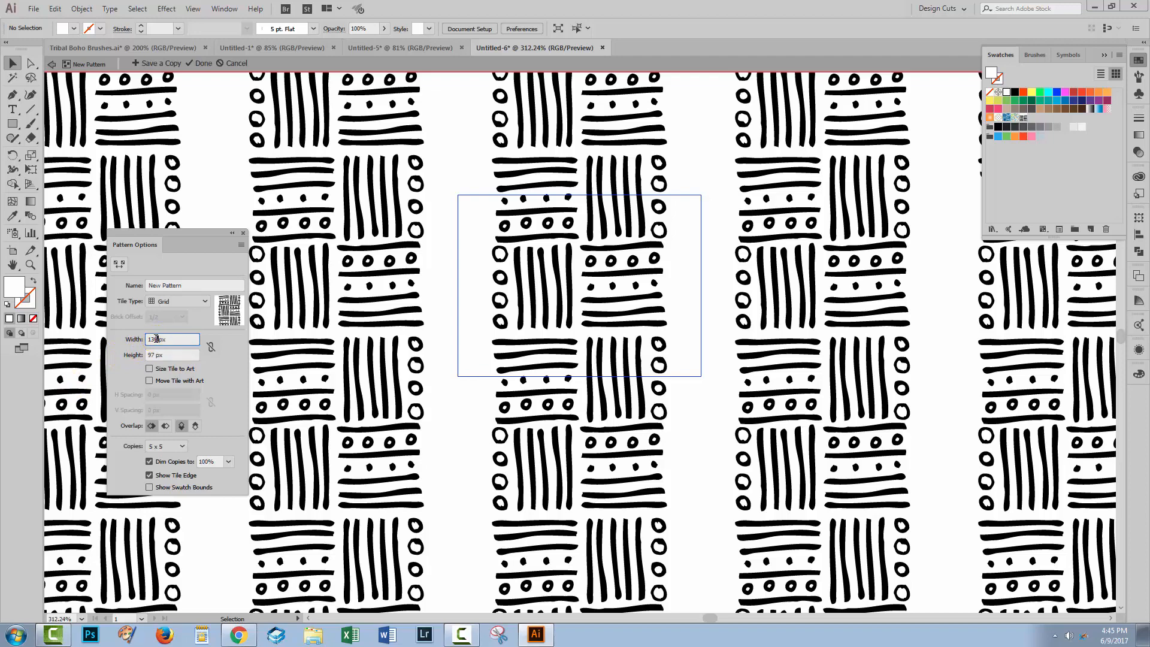
{"action": "key", "text": "Down"}
{"action": "key", "text": "Down"}
{"action": "key", "text": "Down"}
{"action": "key", "text": "Down"}
{"action": "key", "text": "Down"}
{"action": "key", "text": "Down"}
{"action": "key", "text": "Down"}
{"action": "key", "text": "Down"}
{"action": "key", "text": "Down"}
{"action": "key", "text": "Down"}
{"action": "key", "text": "Down"}
{"action": "key", "text": "Down"}
{"action": "key", "text": "Down"}
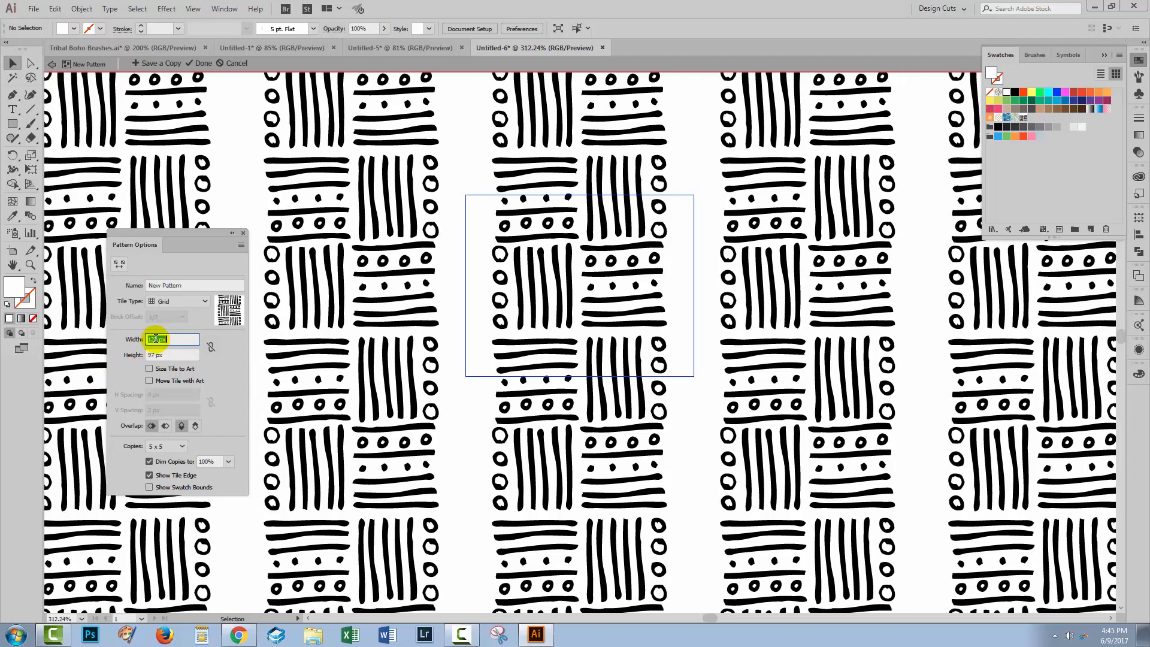
{"action": "key", "text": "Down"}
{"action": "key", "text": "Down"}
{"action": "key", "text": "Down"}
{"action": "key", "text": "Down"}
{"action": "key", "text": "Down"}
{"action": "key", "text": "Down"}
{"action": "key", "text": "Down"}
{"action": "key", "text": "Down"}
{"action": "key", "text": "Down"}
{"action": "key", "text": "Down"}
{"action": "key", "text": "Down"}
{"action": "key", "text": "Down"}
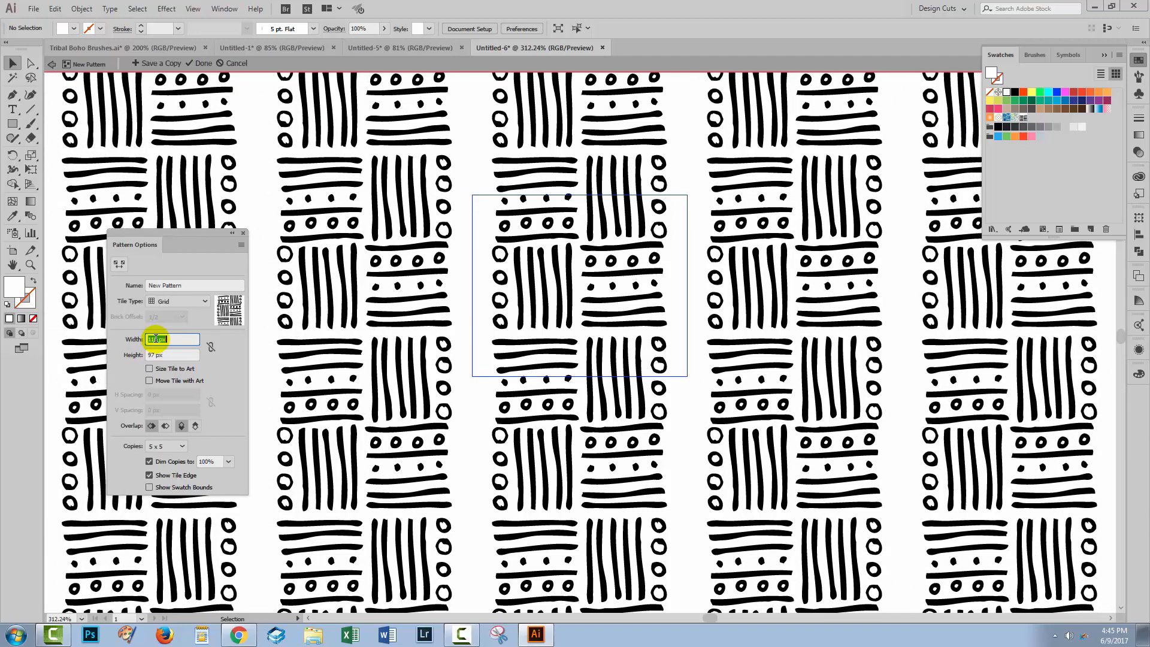
{"action": "key", "text": "Down"}
{"action": "key", "text": "Down"}
{"action": "key", "text": "Down"}
{"action": "key", "text": "Down"}
{"action": "key", "text": "Down"}
{"action": "key", "text": "Down"}
{"action": "key", "text": "Down"}
{"action": "key", "text": "Down"}
{"action": "key", "text": "Down"}
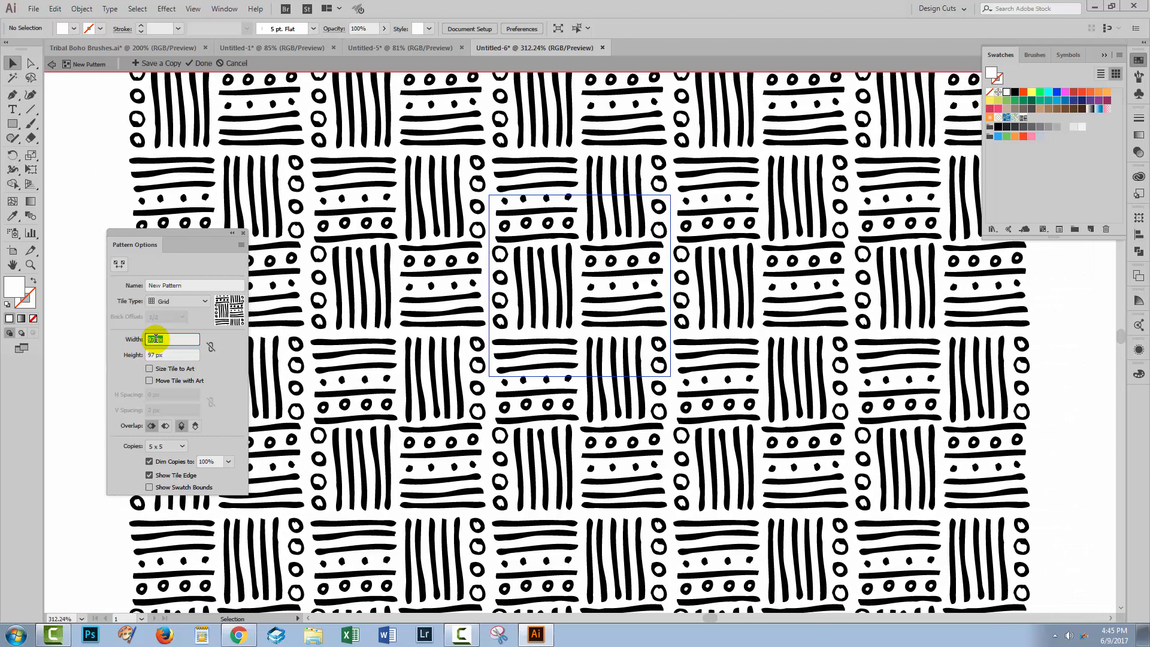
{"action": "key", "text": "Down"}
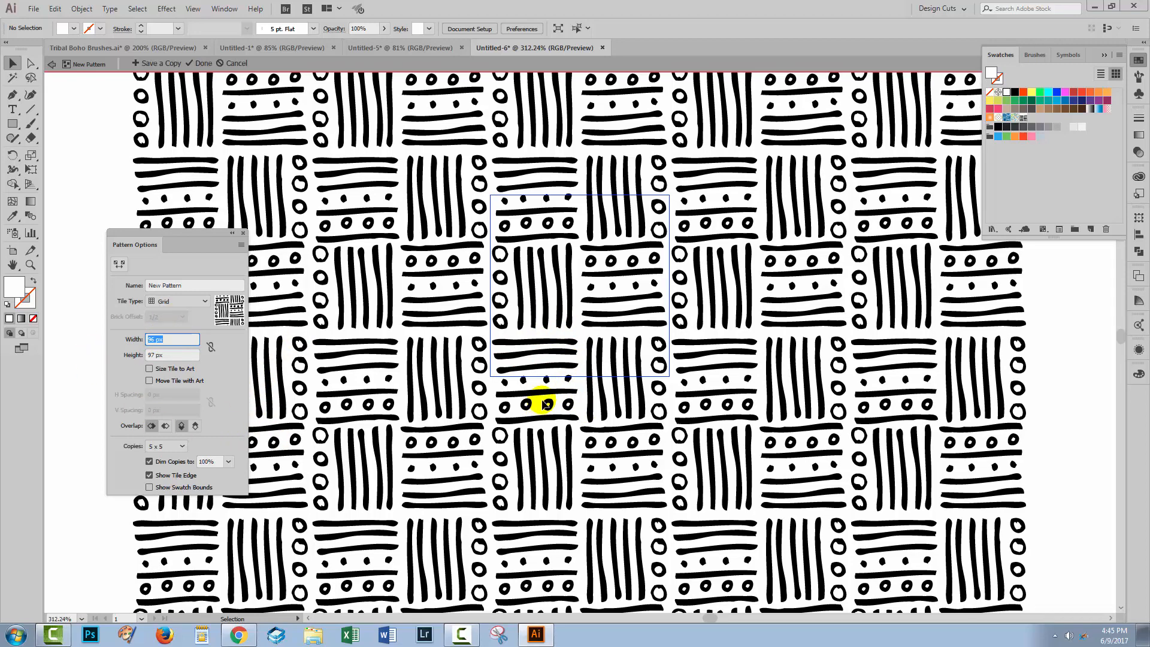
Step: Hide the tile edge and finish editing the circles-and-stripes pattern
{"action": "left_click", "coordinate": [150, 476]}
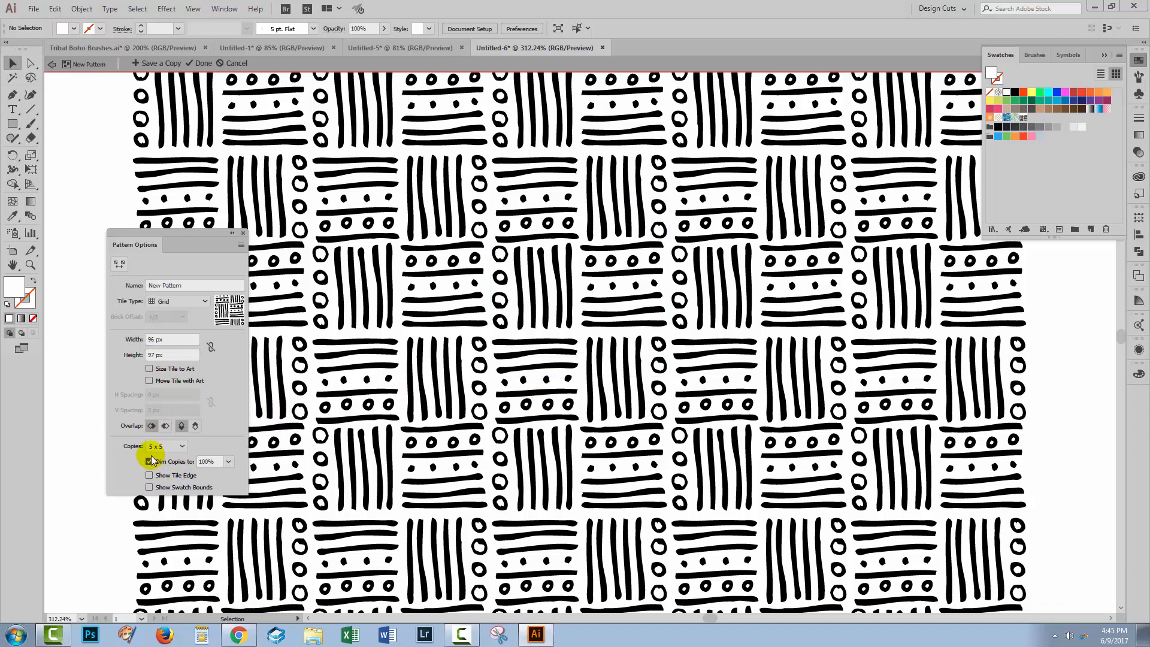
{"action": "left_click", "coordinate": [201, 63]}
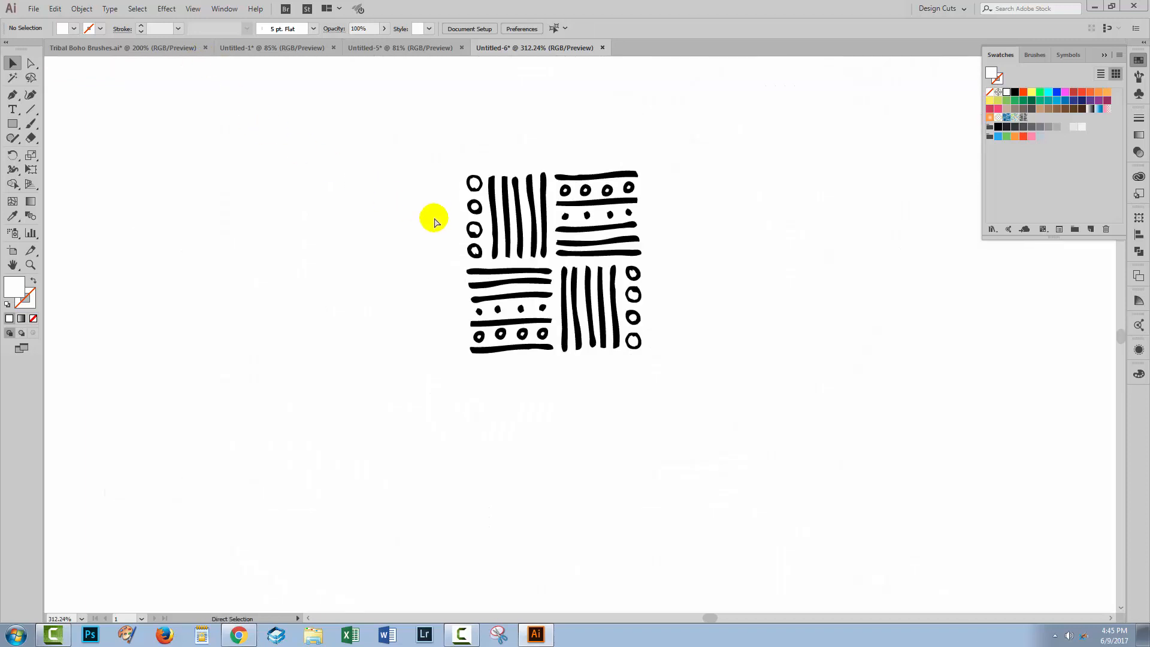
Step: Fit the artboard in view, move the circles-and-stripes motif off the artboard and deselect it
{"action": "key", "text": "ctrl+0"}
{"action": "left_click_drag", "start_coordinate": [501, 258], "coordinate": [85, 407]}
{"action": "left_click", "coordinate": [552, 402]}
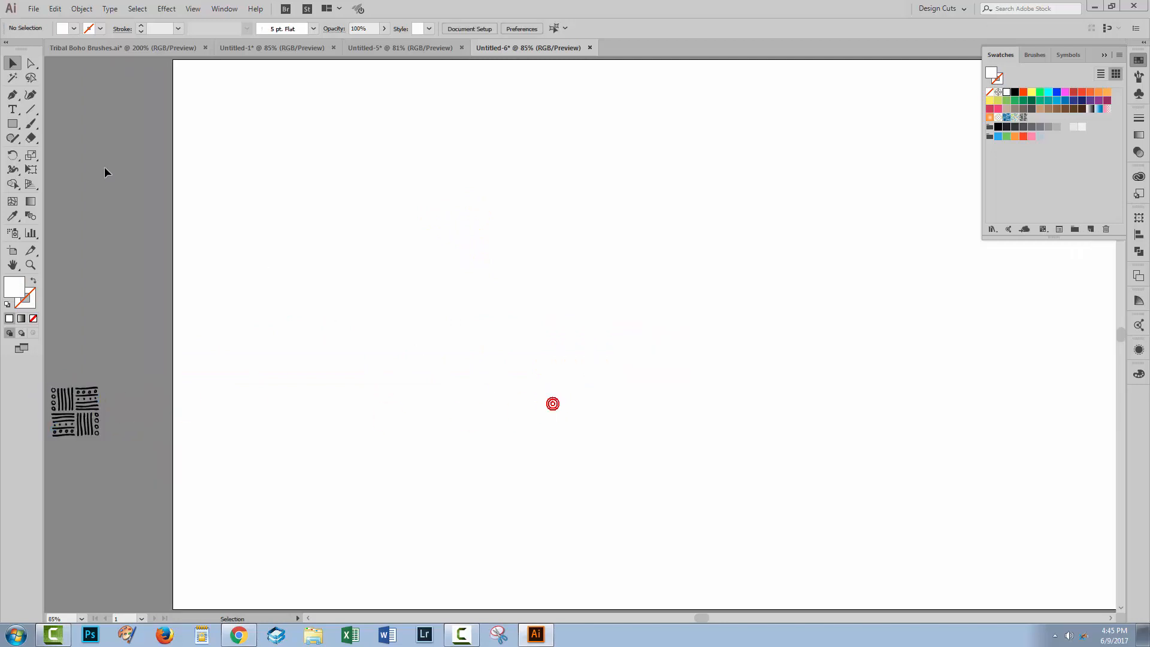
Step: Create a 1920 × 1080 px rectangle on the artboard
{"action": "left_click", "coordinate": [12, 123]}
{"action": "left_click", "coordinate": [573, 308]}
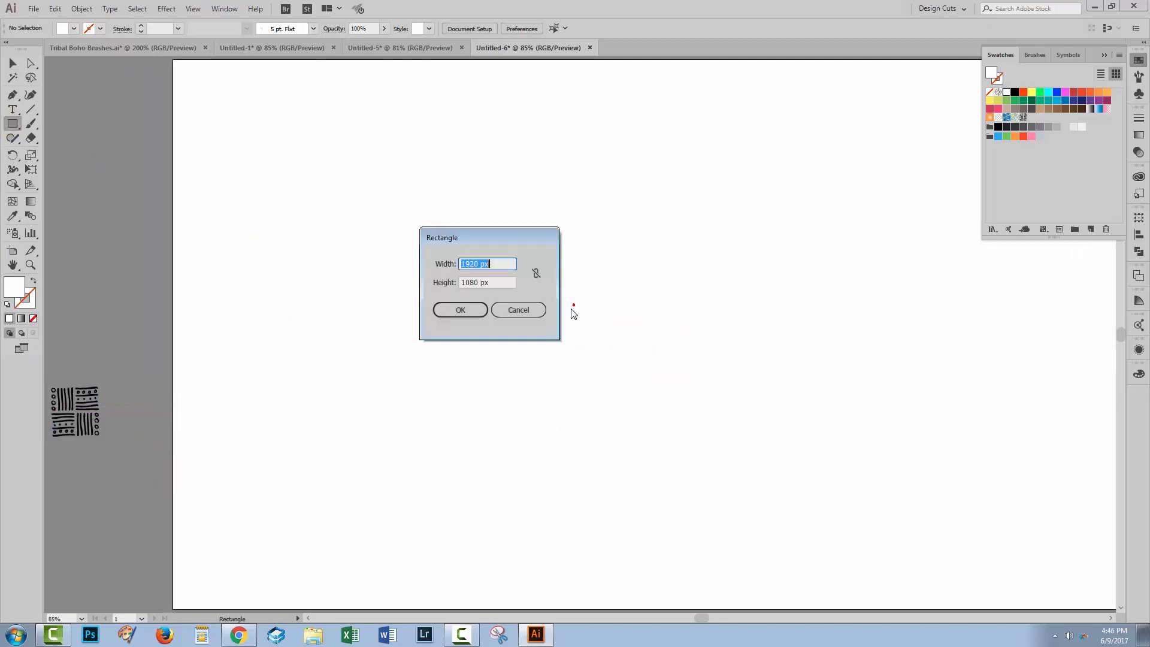
{"action": "left_click", "coordinate": [460, 310]}
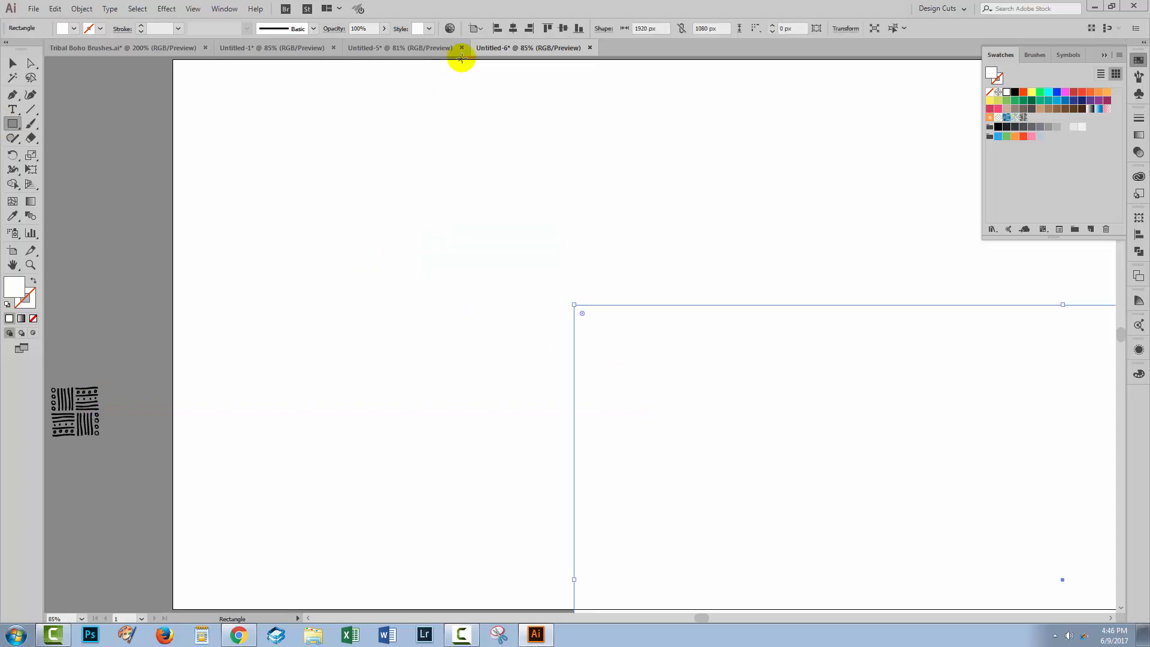
Step: Center the rectangle on the artboard, fill it with the circles-and-stripes New Pattern swatch and deselect it
{"action": "left_click", "coordinate": [513, 28]}
{"action": "left_click", "coordinate": [563, 28]}
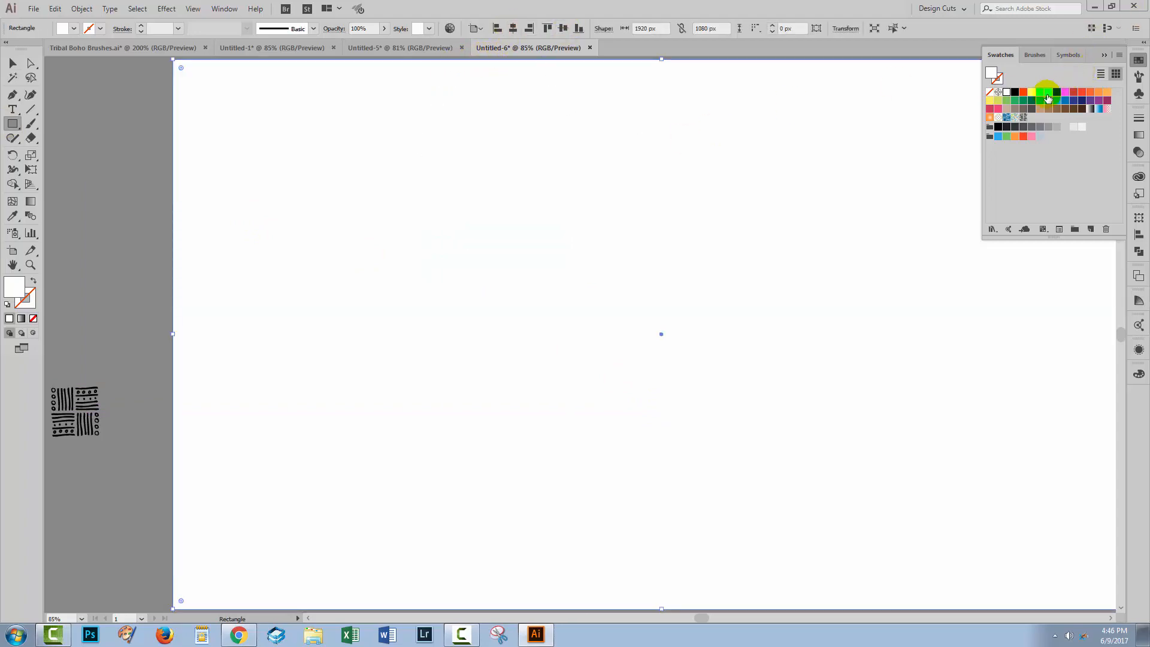
{"action": "left_click", "coordinate": [1024, 117]}
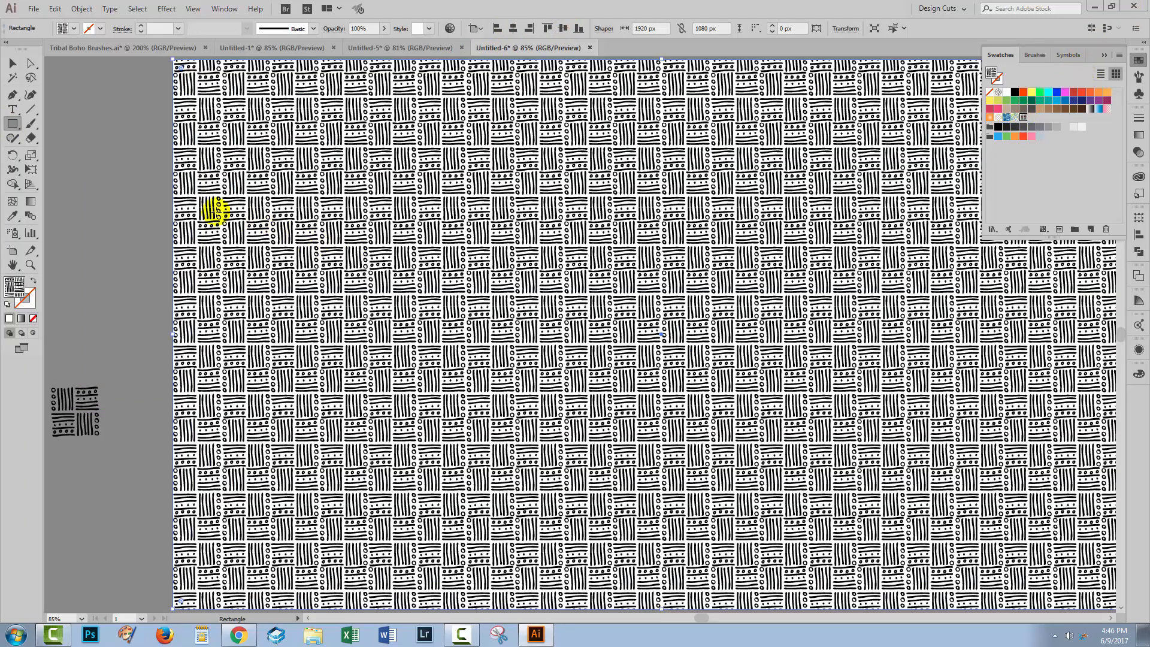
{"action": "left_click", "coordinate": [12, 64]}
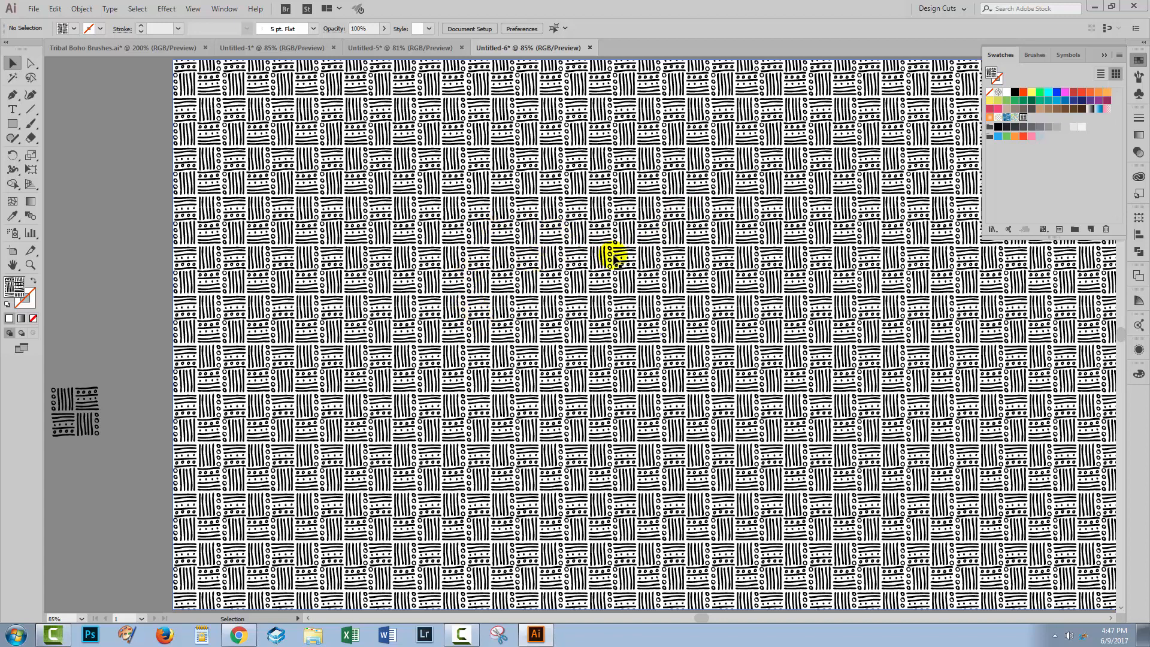
Step: Edit the circles-and-stripes New Pattern swatch, set its tile to 94 px wide and 98 px high, and finish editing
{"action": "double_click", "coordinate": [1024, 119]}
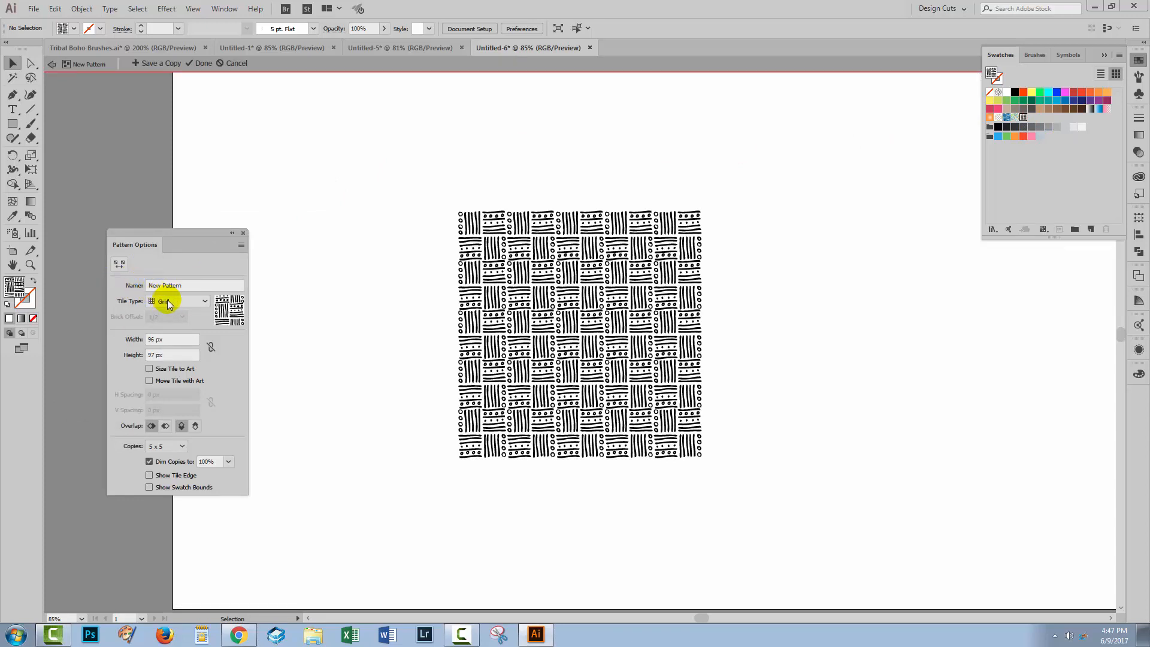
{"action": "left_click", "coordinate": [160, 339]}
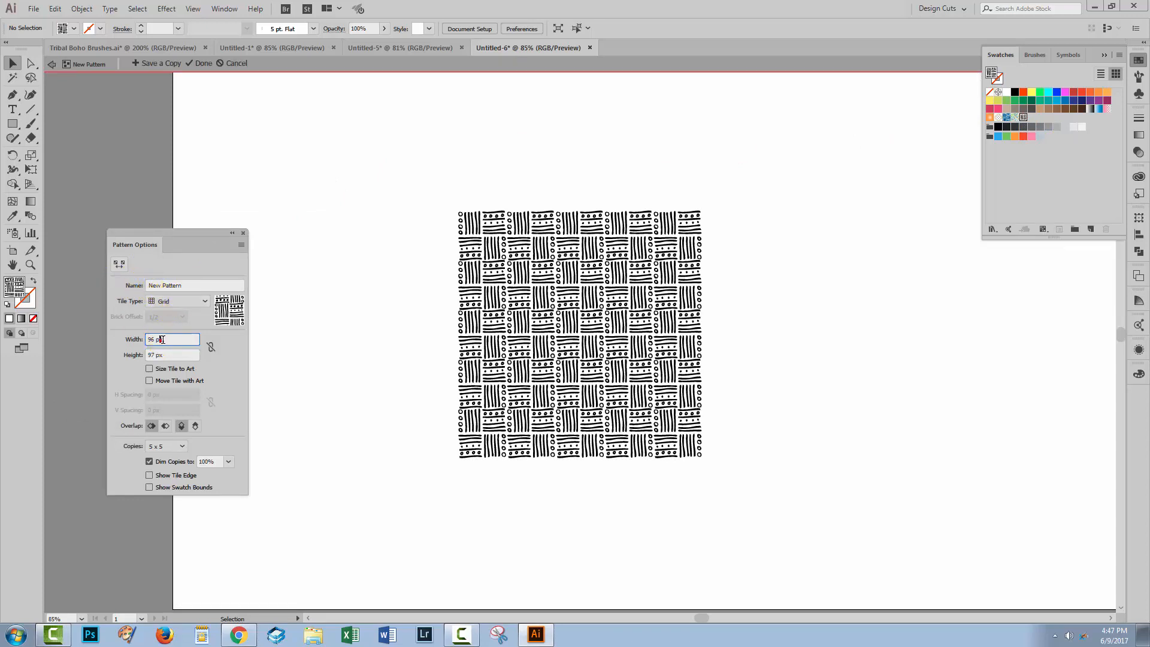
{"action": "key", "text": "Down"}
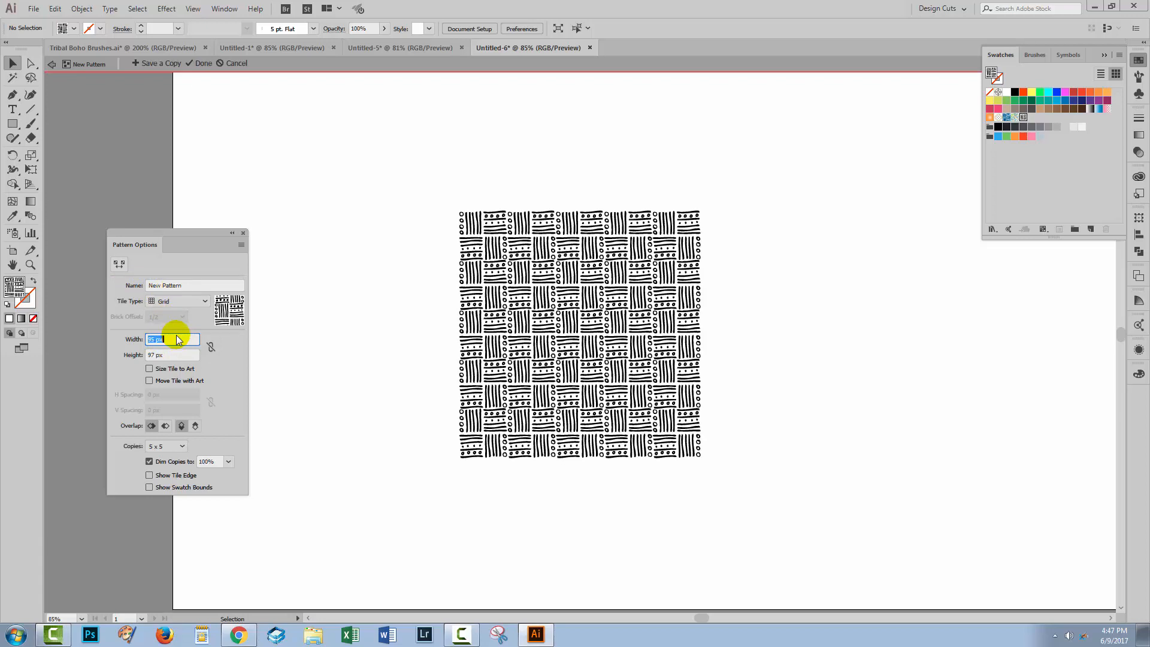
{"action": "key", "text": "Down"}
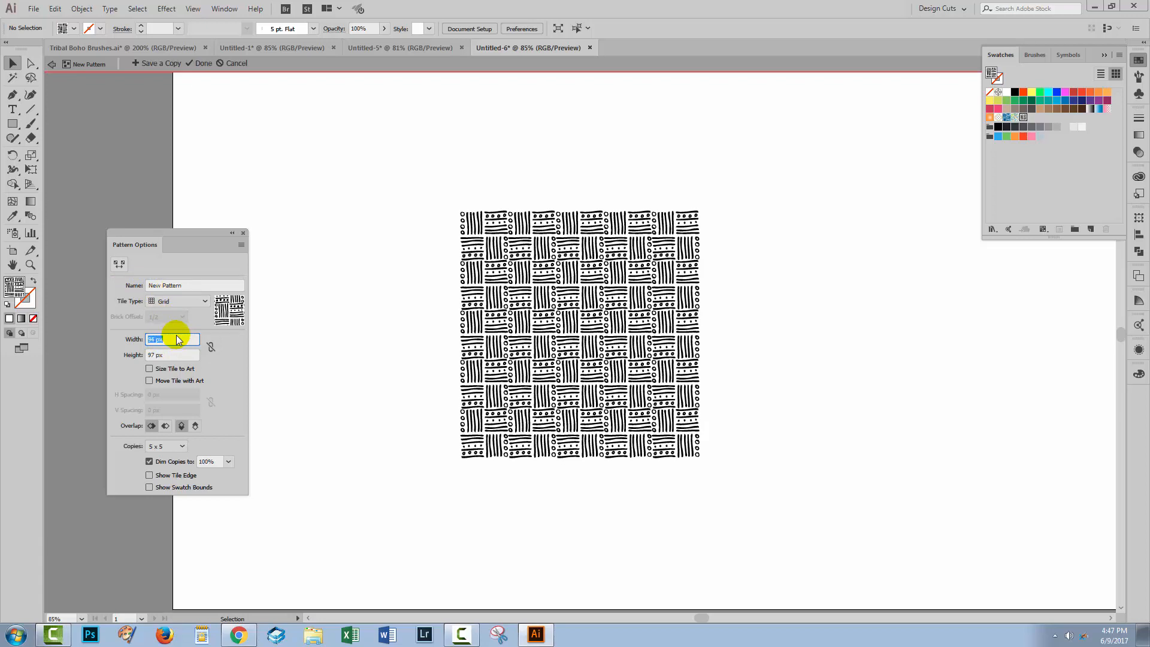
{"action": "left_click", "coordinate": [173, 354]}
{"action": "key", "text": "Up"}
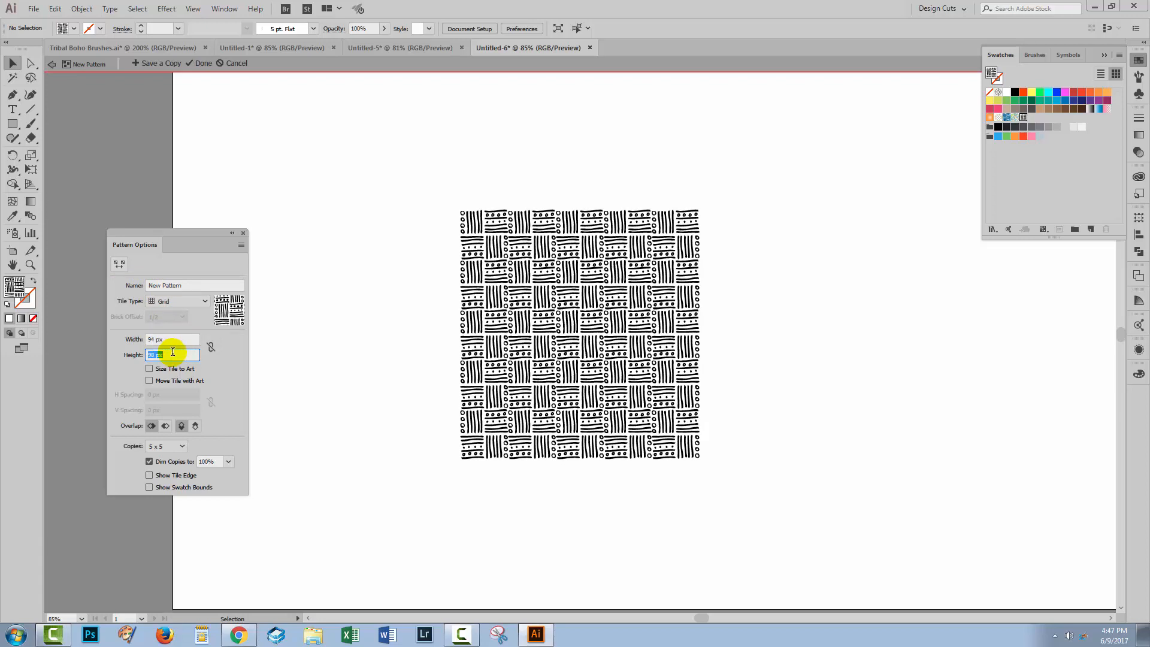
{"action": "left_click", "coordinate": [198, 63]}
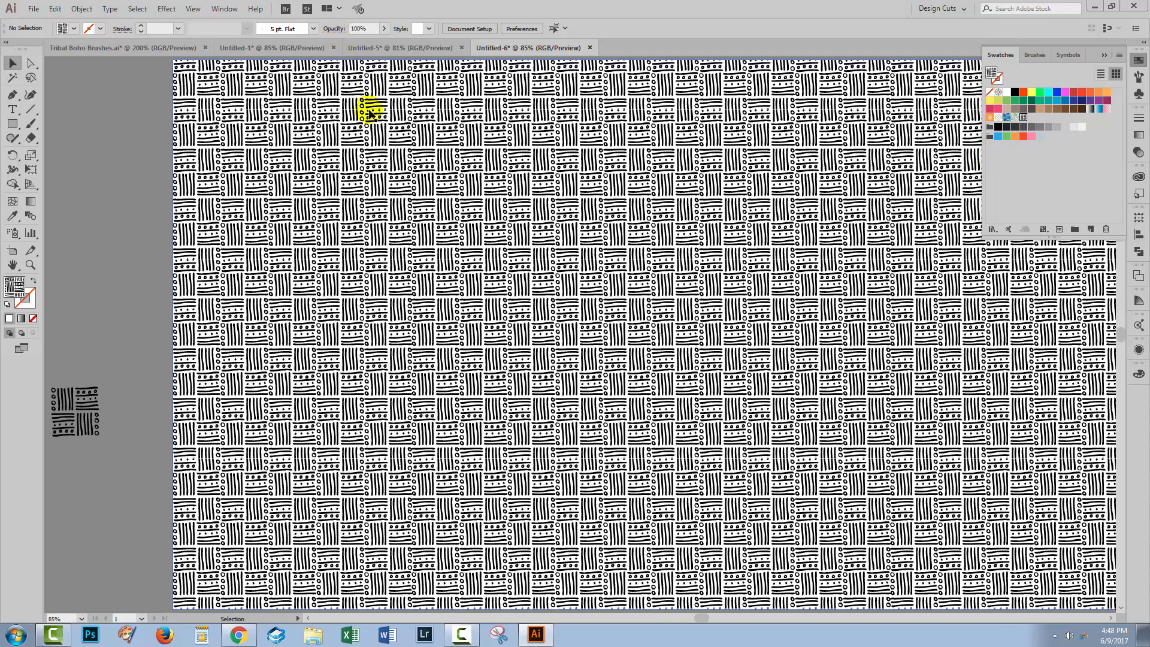
Step: Scale only the pattern inside the rectangle uniformly to 150%, with Preview on and Transform Objects off
{"action": "left_click", "coordinate": [184, 190]}
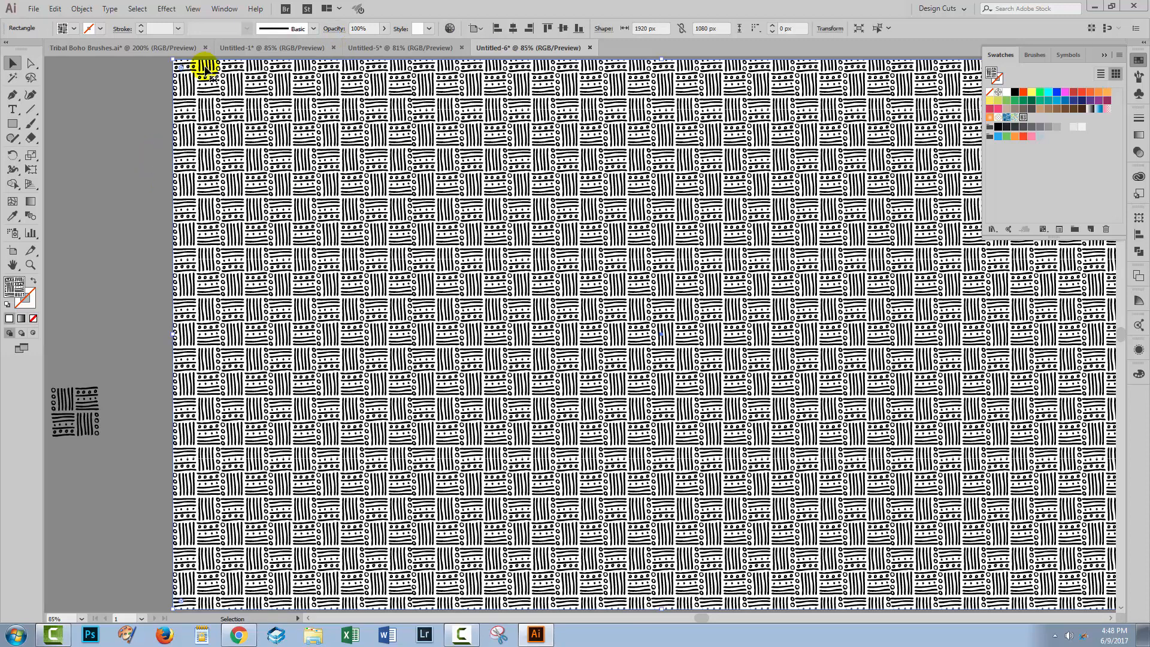
{"action": "left_click", "coordinate": [82, 8]}
{"action": "mouse_move", "coordinate": [98, 22]}
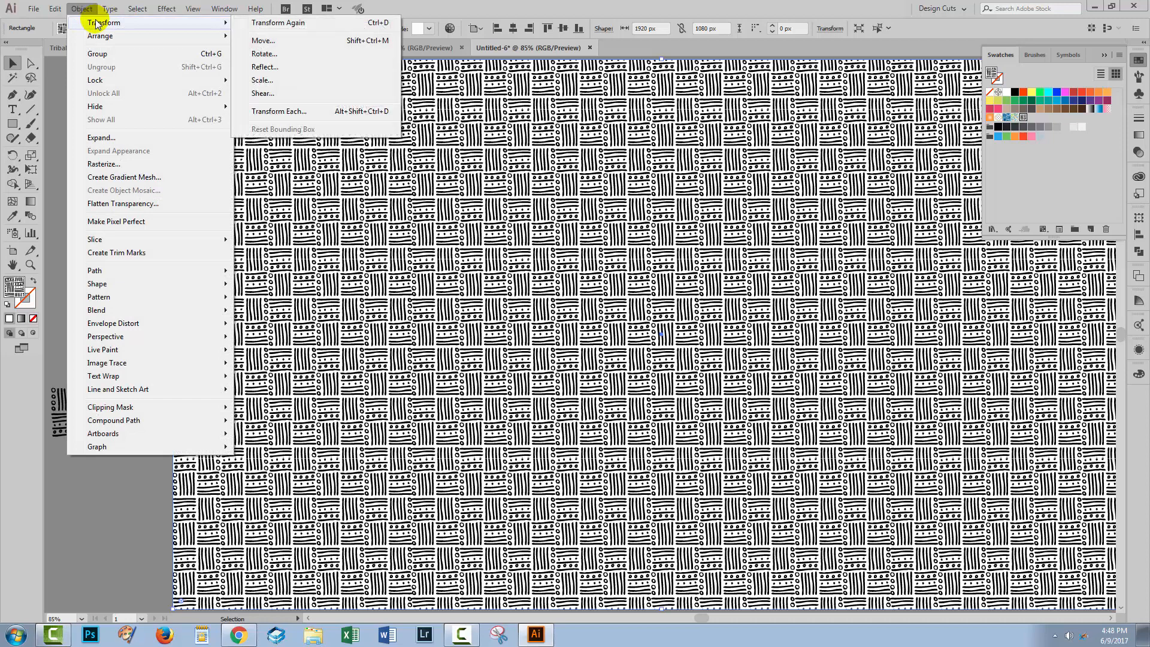
{"action": "left_click", "coordinate": [262, 80]}
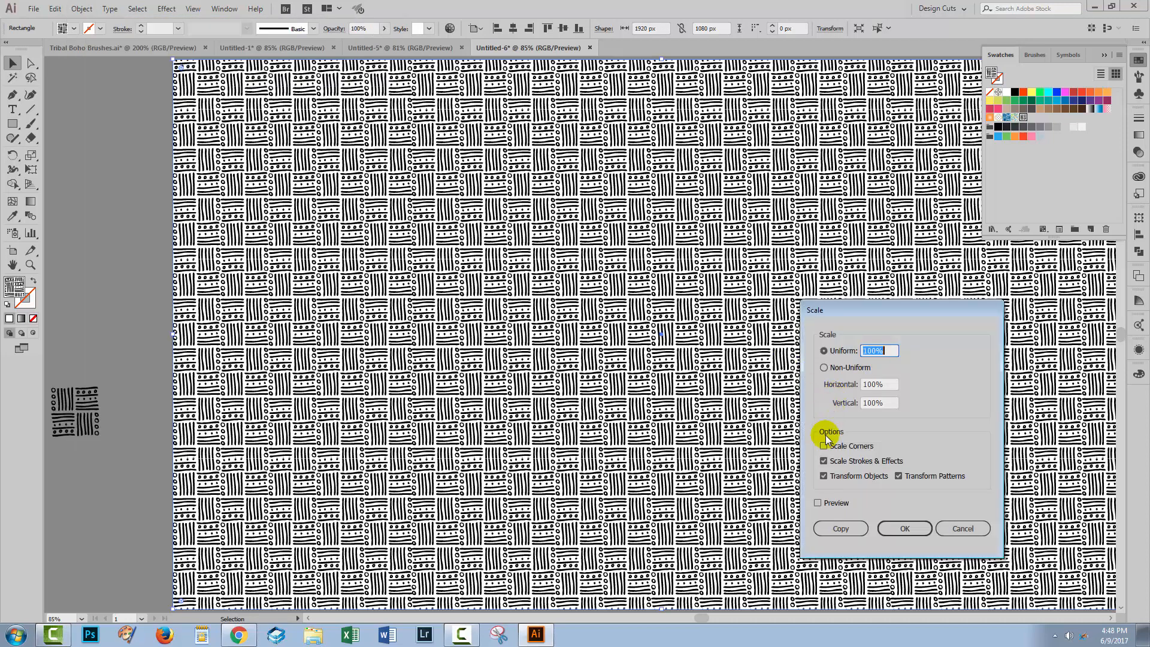
{"action": "left_click", "coordinate": [819, 504]}
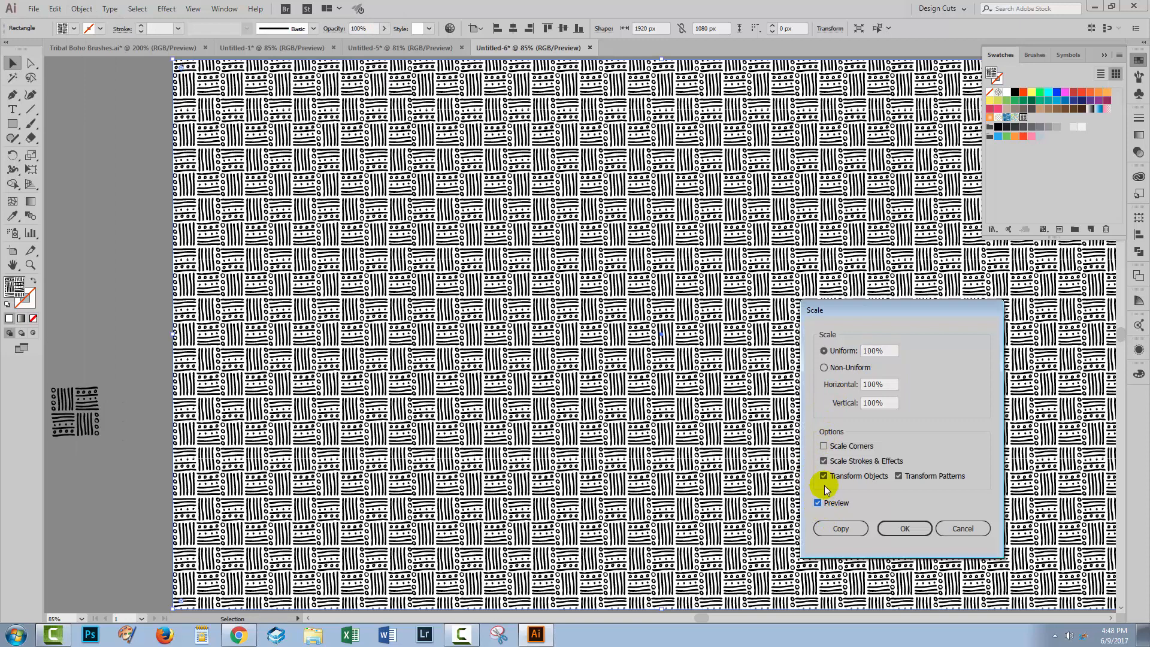
{"action": "left_click", "coordinate": [823, 477]}
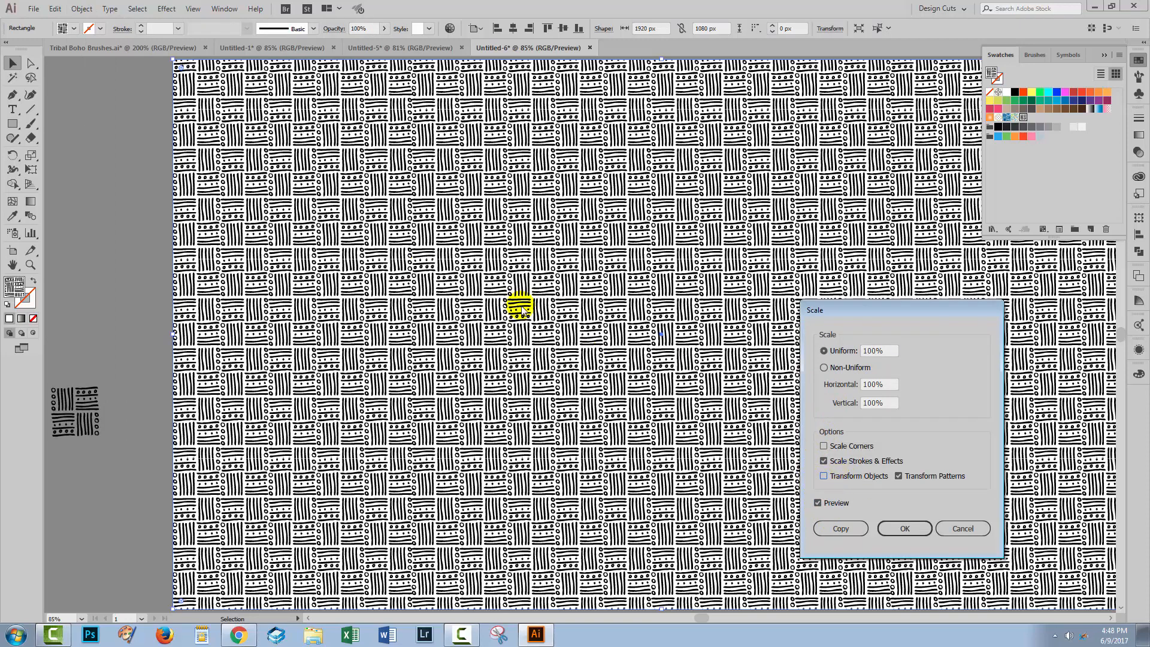
{"action": "left_click", "coordinate": [869, 352]}
{"action": "key", "text": "shift+Up"}
{"action": "key", "text": "shift+Up"}
{"action": "key", "text": "shift+Up"}
{"action": "key", "text": "shift+Up"}
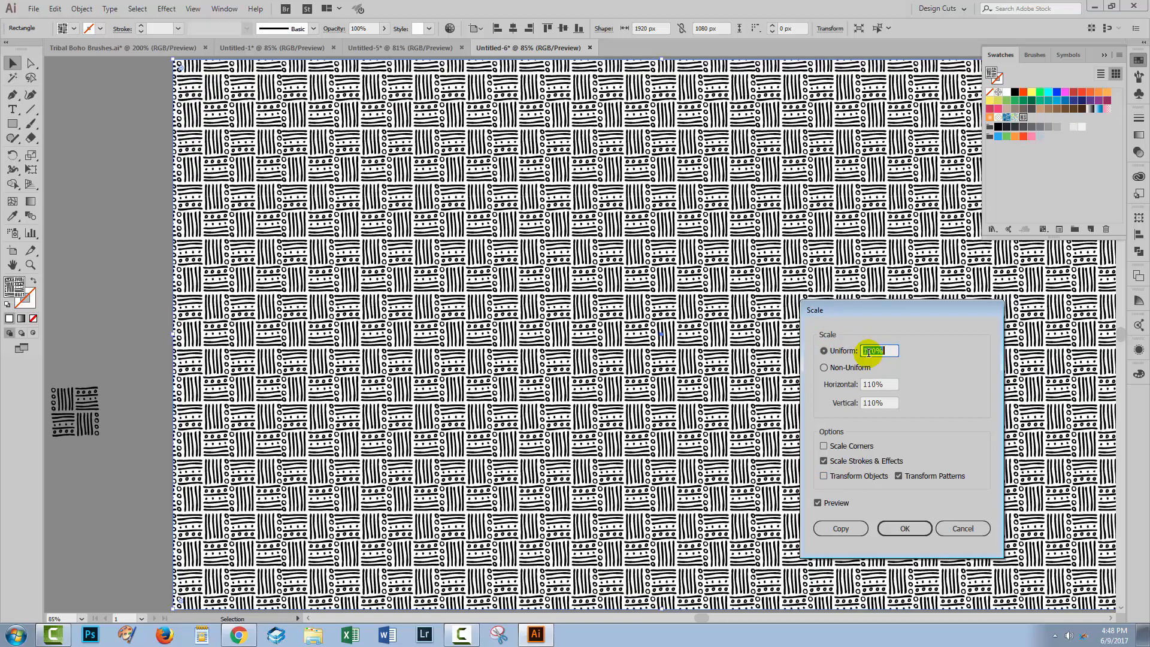
{"action": "key", "text": "shift+Up"}
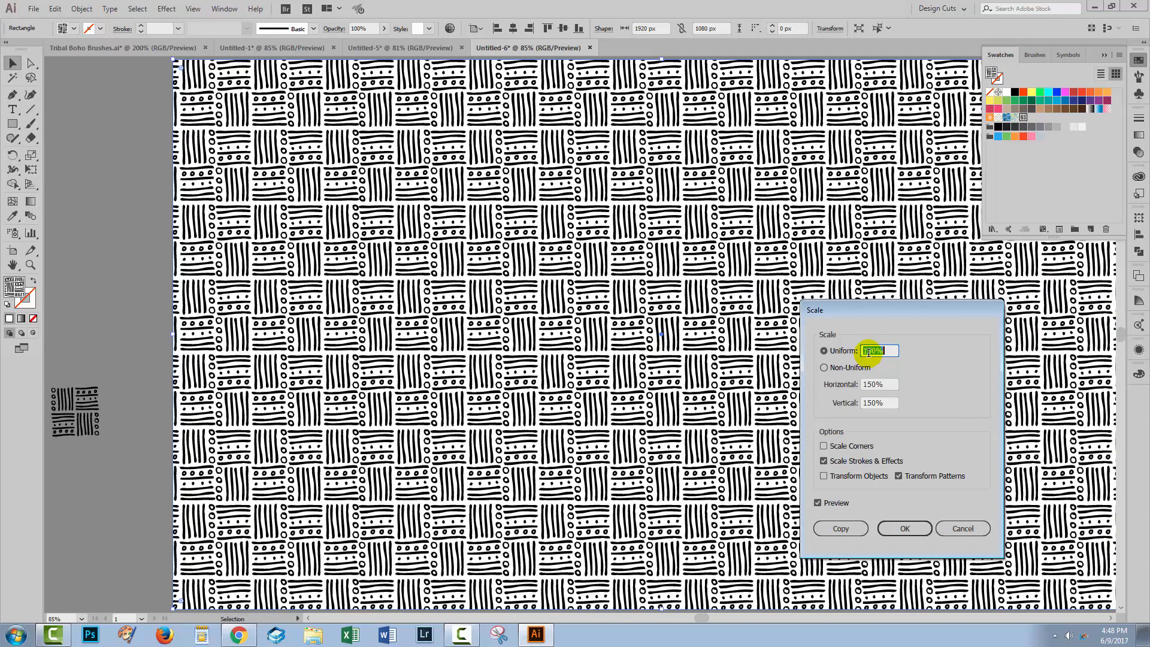
{"action": "left_click", "coordinate": [904, 528]}
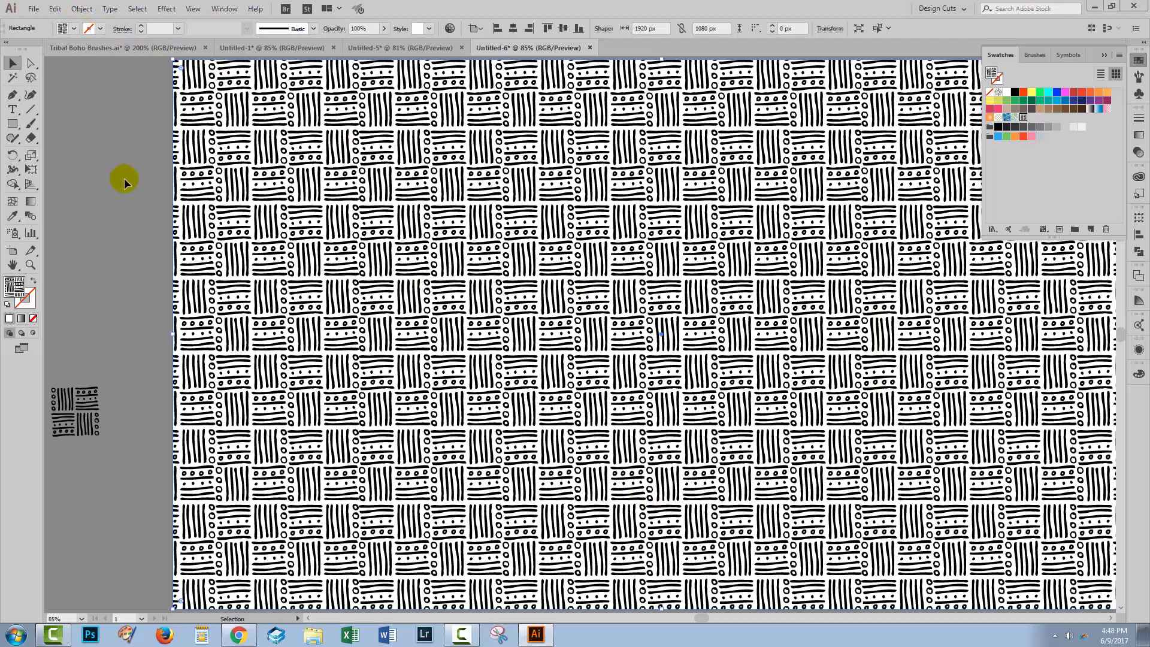
Step: Rotate only the rectangle's pattern fill by 45°, leaving Transform Objects off, and deselect the rectangle
{"action": "left_click", "coordinate": [77, 9]}
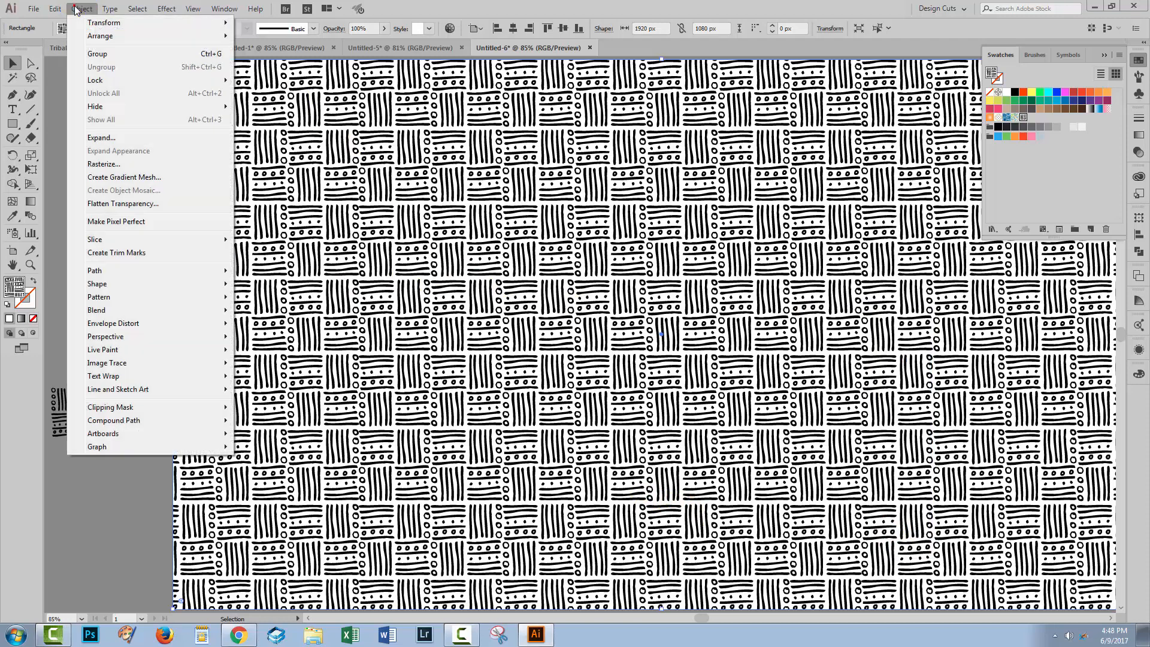
{"action": "mouse_move", "coordinate": [129, 22]}
{"action": "left_click", "coordinate": [270, 56]}
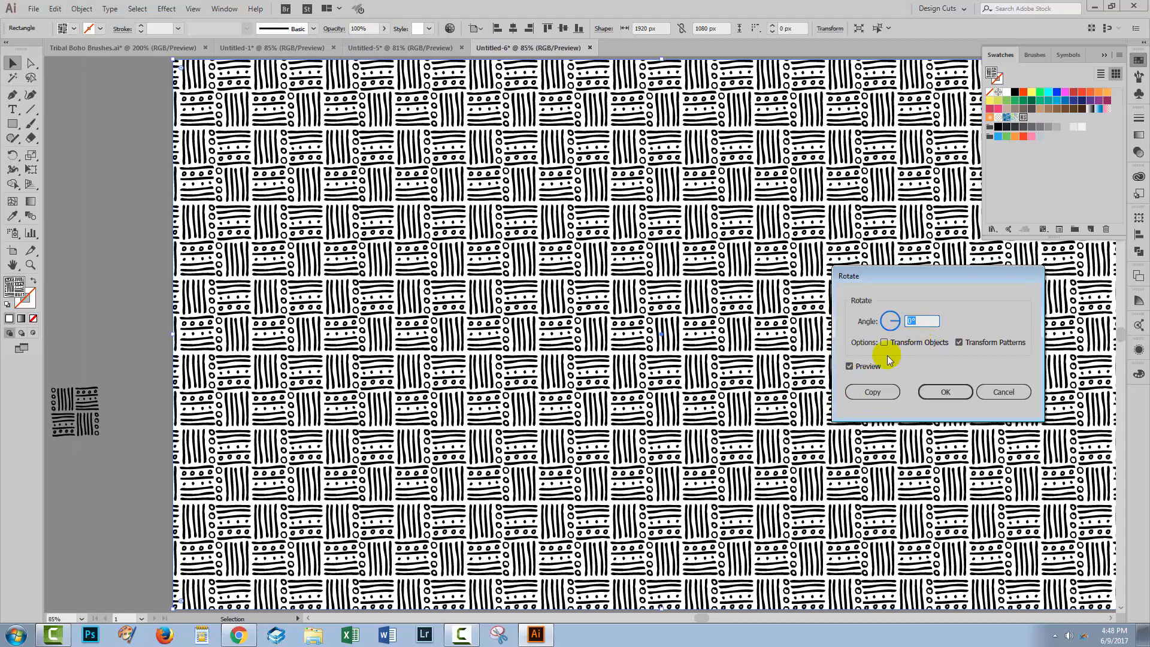
{"action": "left_click", "coordinate": [923, 321]}
{"action": "double_click", "coordinate": [920, 320]}
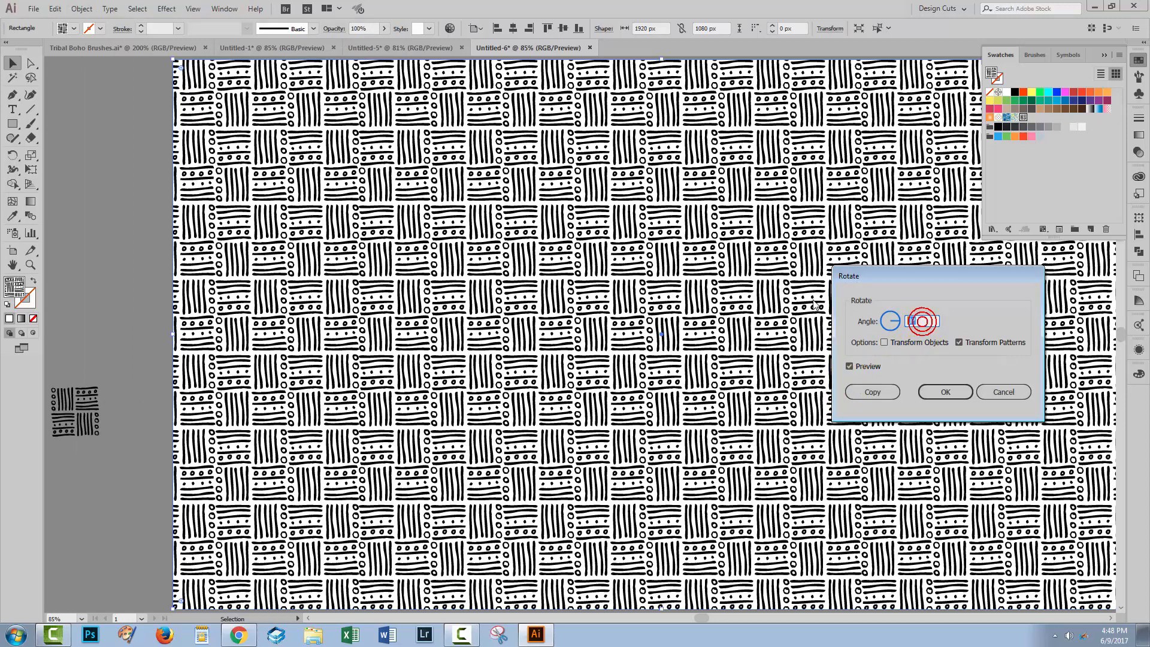
{"action": "type", "text": "45"}
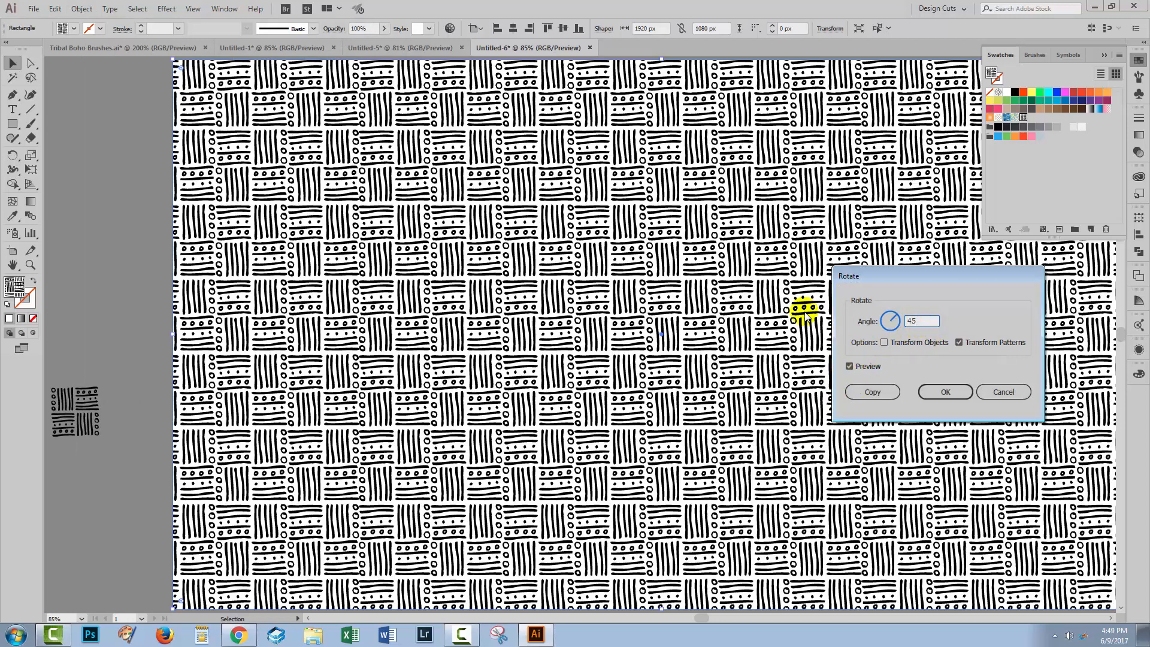
{"action": "key", "text": "Tab"}
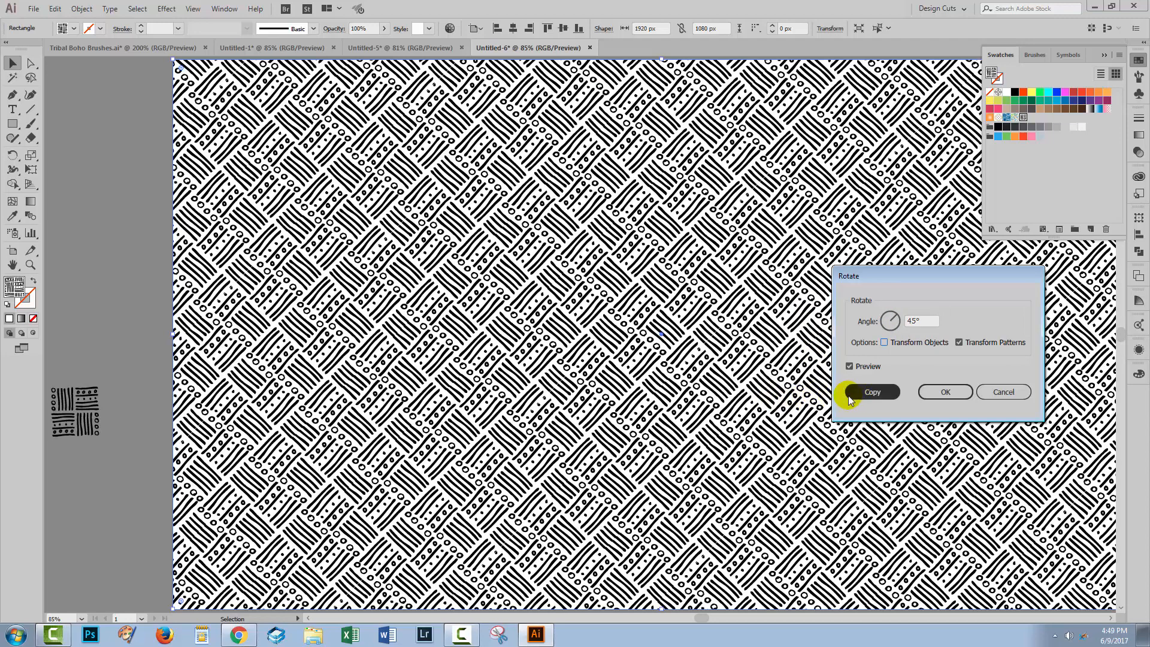
{"action": "left_click", "coordinate": [944, 391]}
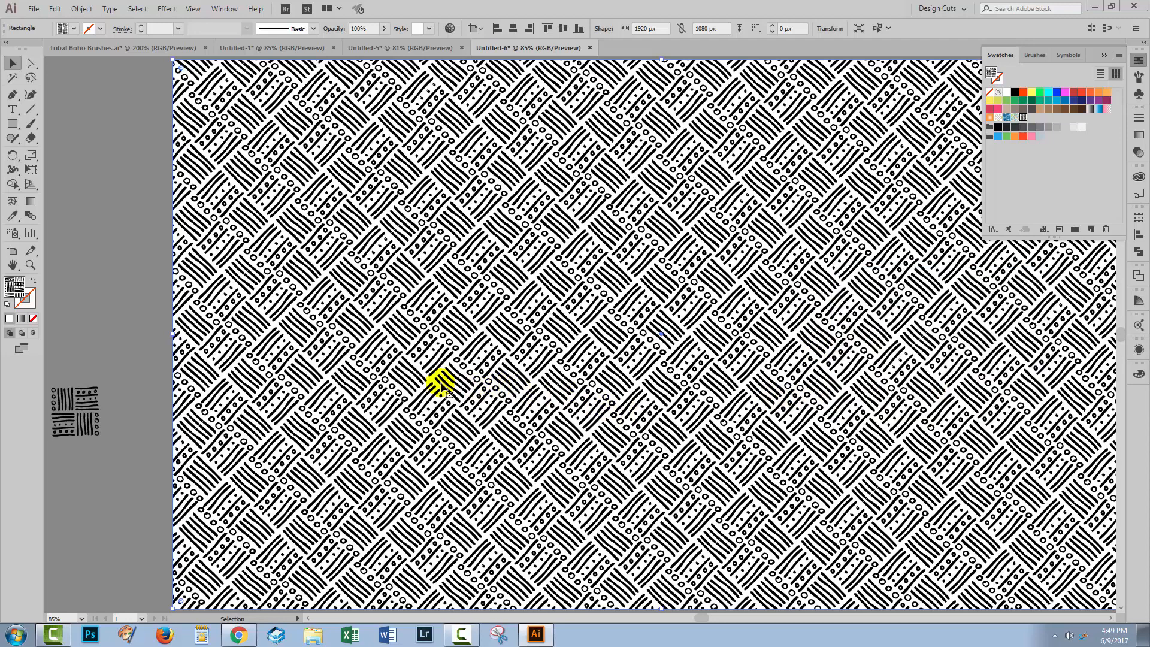
{"action": "left_click", "coordinate": [148, 292]}
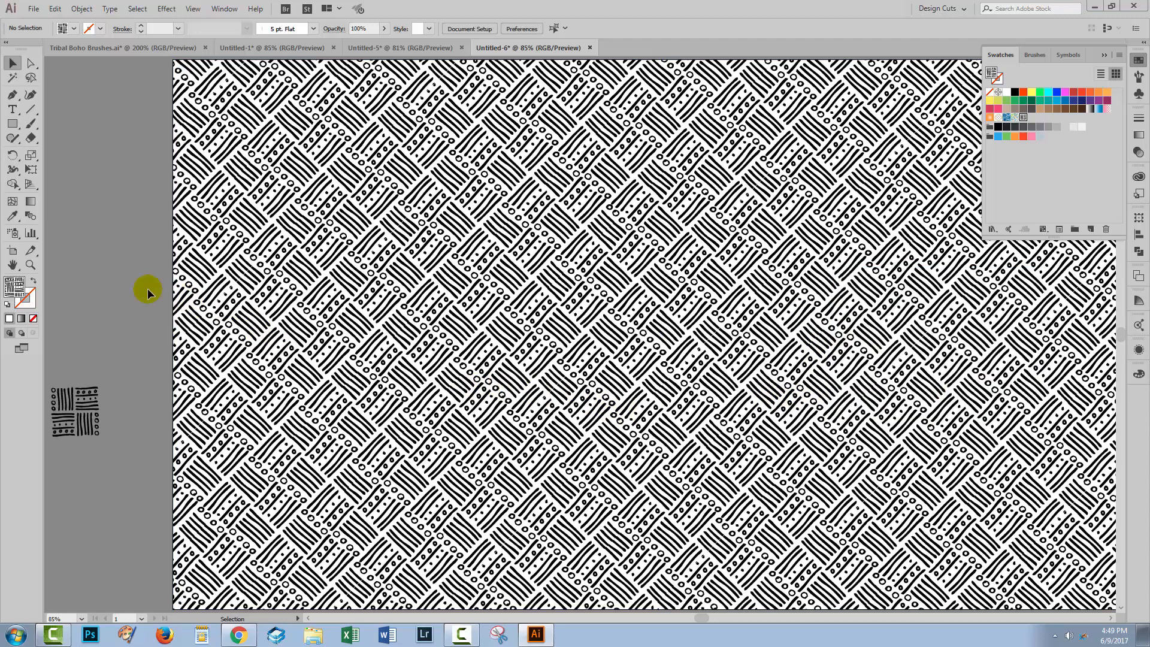